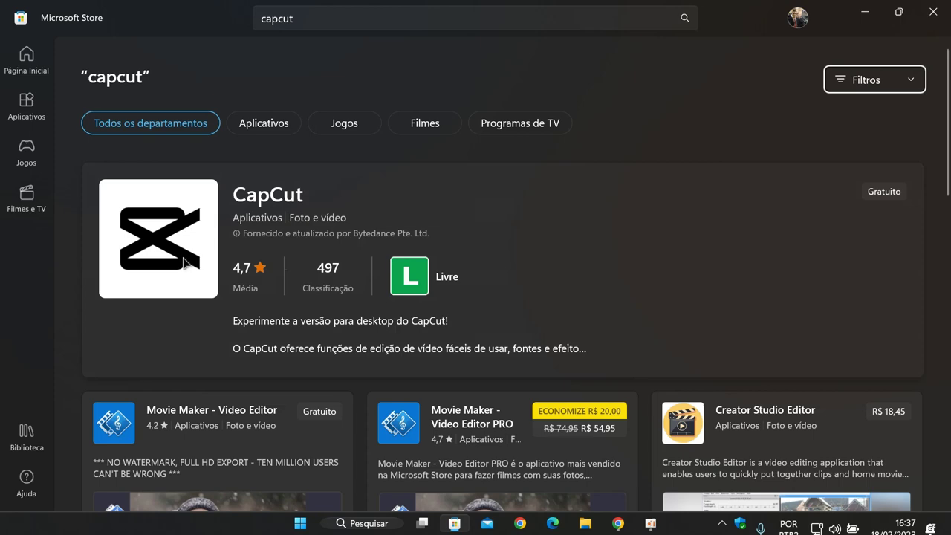
# - View the CapCut product page in the Microsoft Store and launch the installed CapCut app from the desktop
pyautogui.click(777, 224)
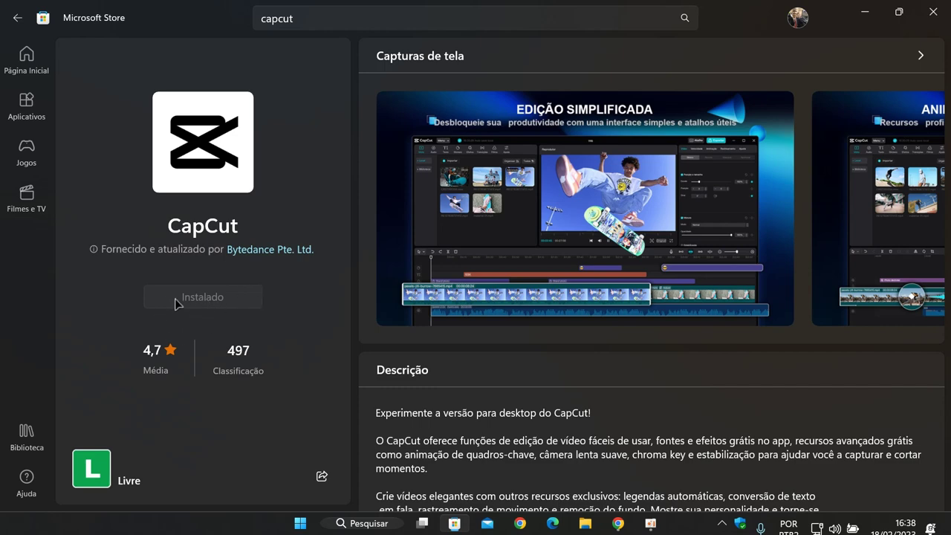
pyautogui.click(865, 13)
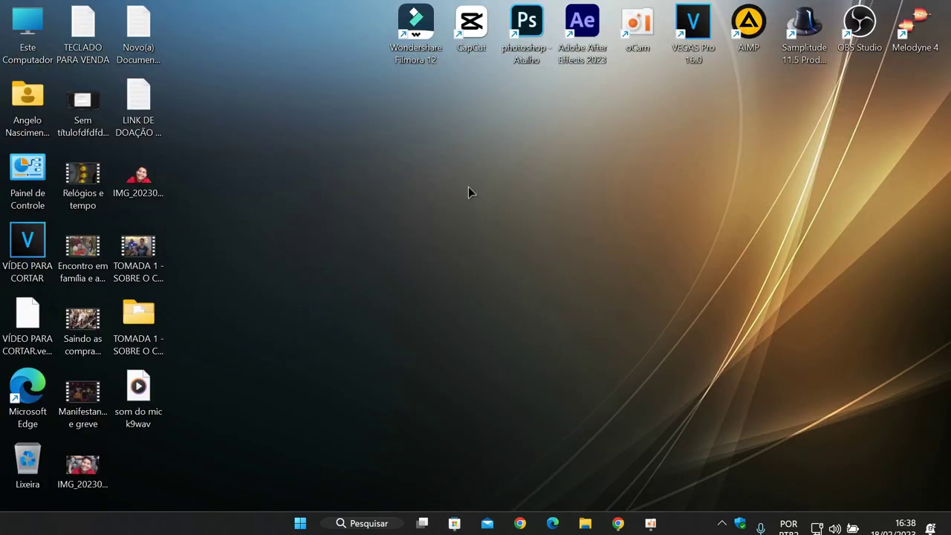
pyautogui.doubleClick(474, 31)
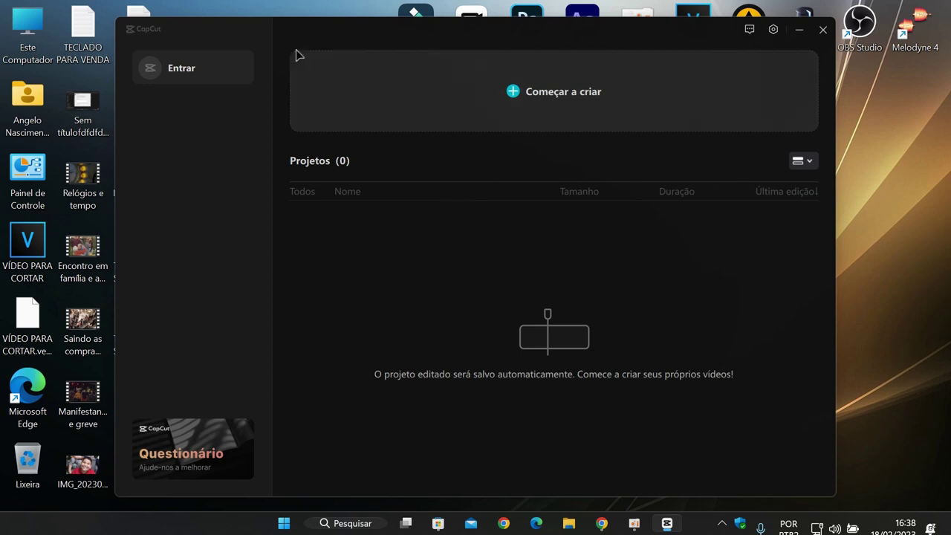
# - Sign in to CapCut with the first listed Google account, allow the browser to open CapCut, and minimize the browser
pyautogui.click(205, 71)
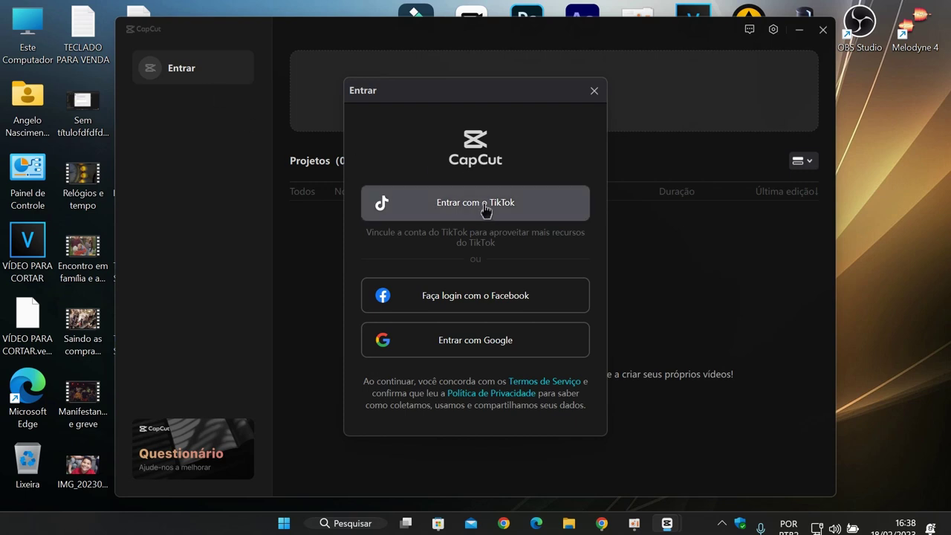
pyautogui.click(505, 349)
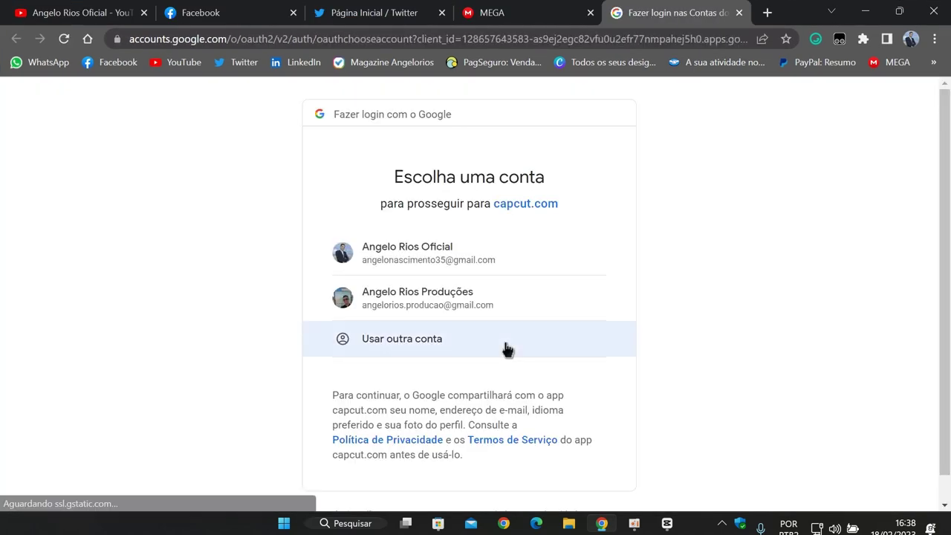
pyautogui.click(487, 259)
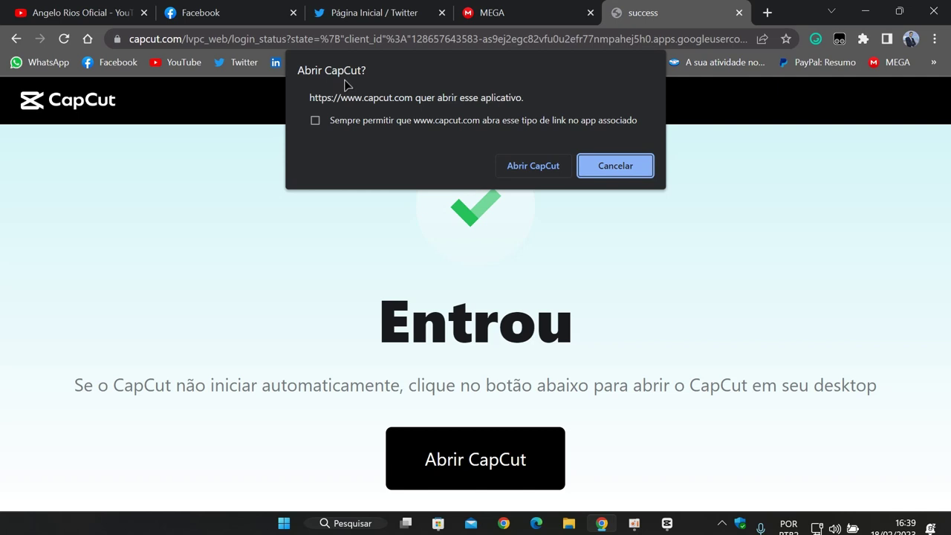
pyautogui.click(533, 167)
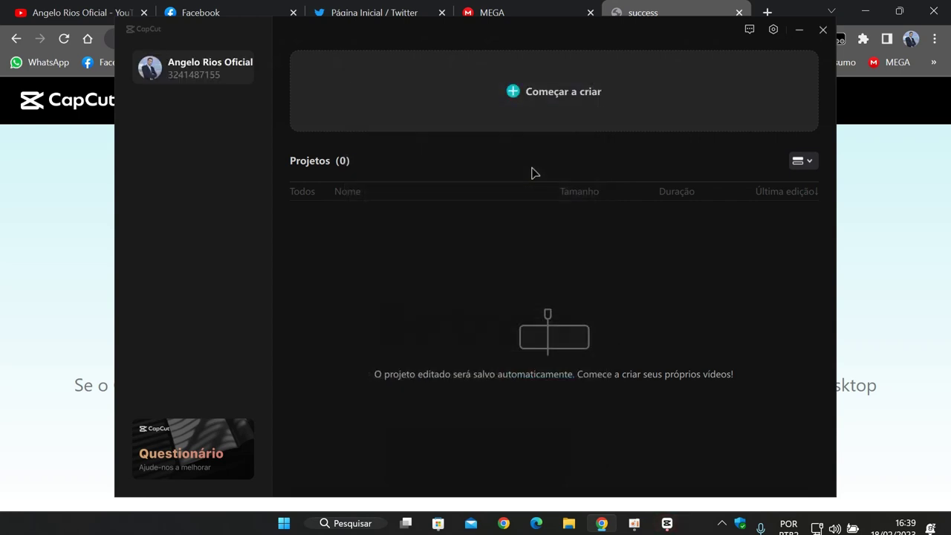
pyautogui.moveTo(210, 63)
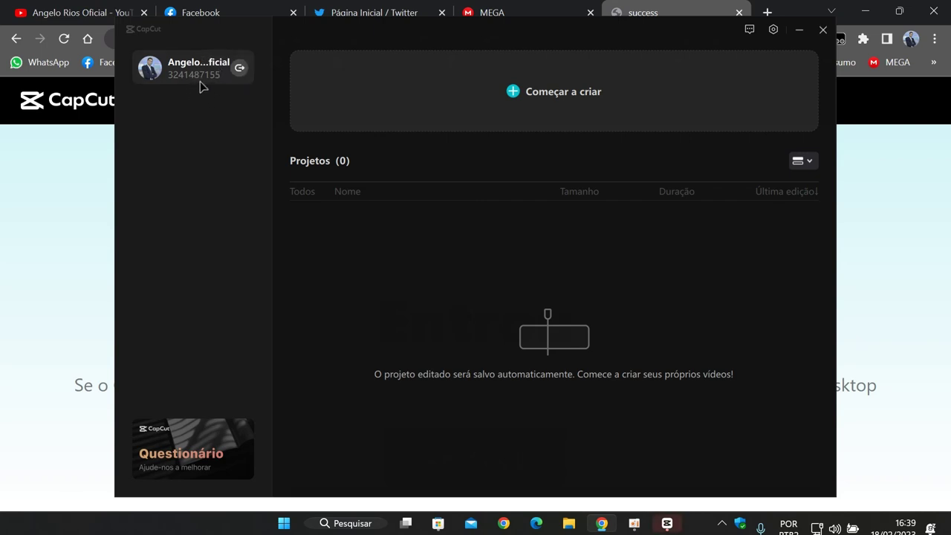
pyautogui.click(864, 12)
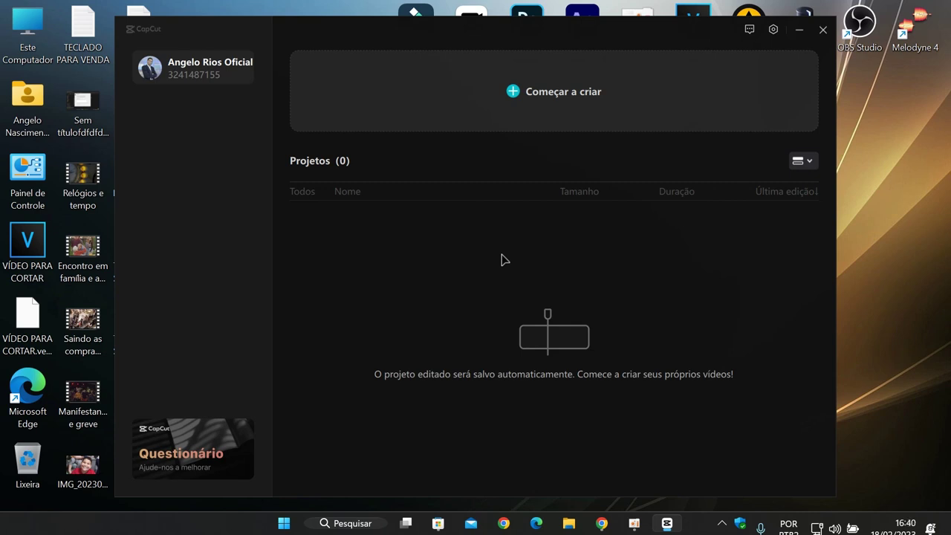
# - Create a new project and open the file selection for importing media
pyautogui.click(524, 96)
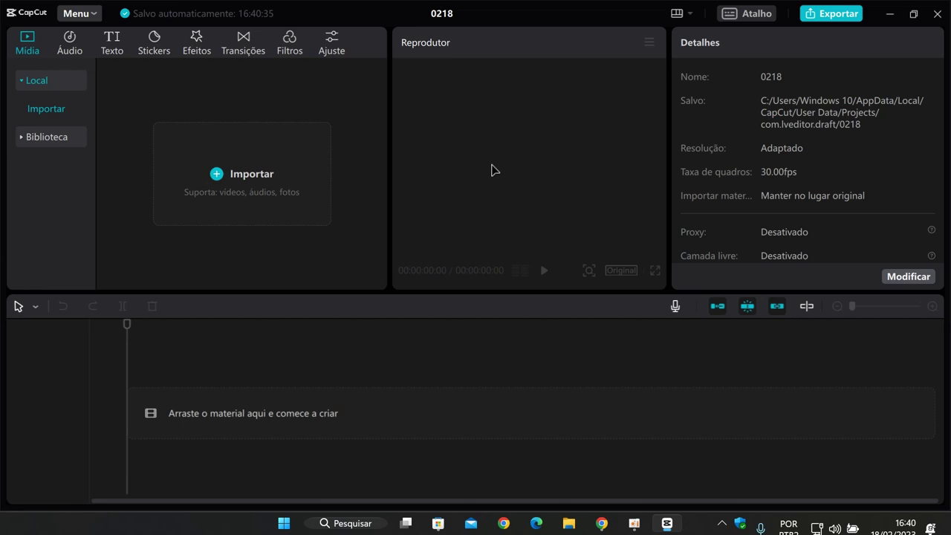
pyautogui.click(258, 169)
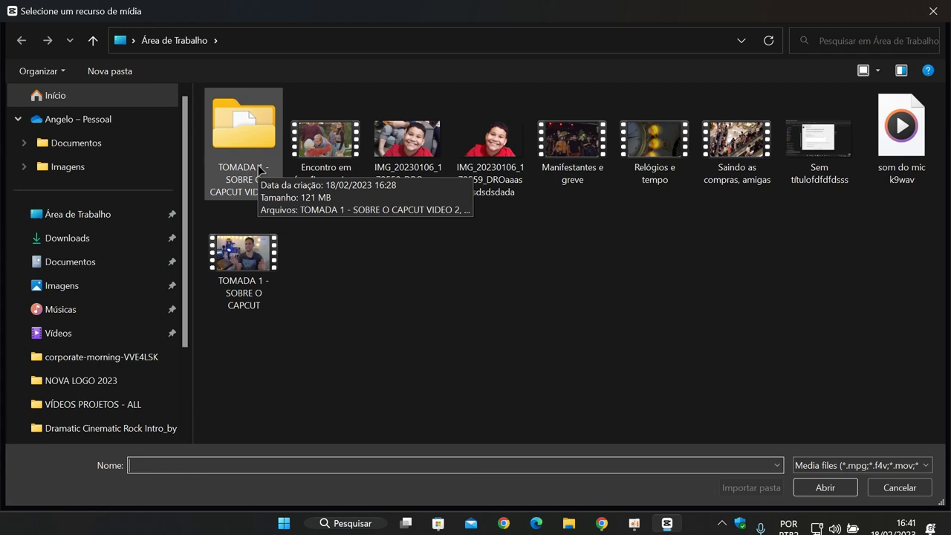
pyautogui.click(143, 128)
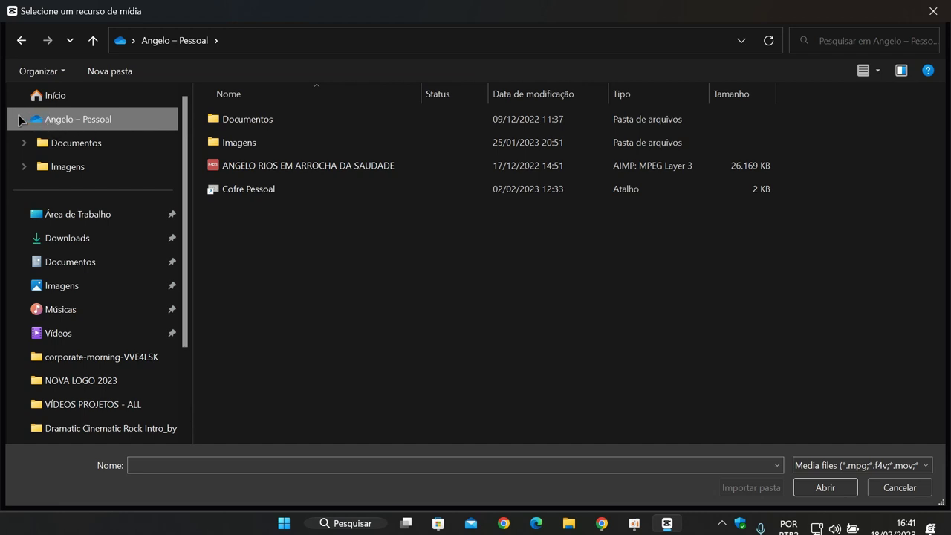
pyautogui.click(19, 119)
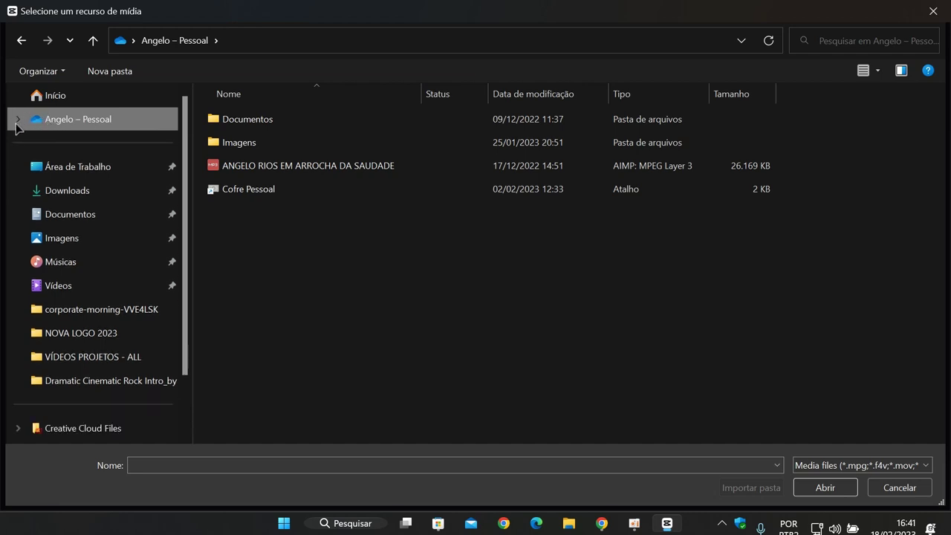
pyautogui.click(17, 123)
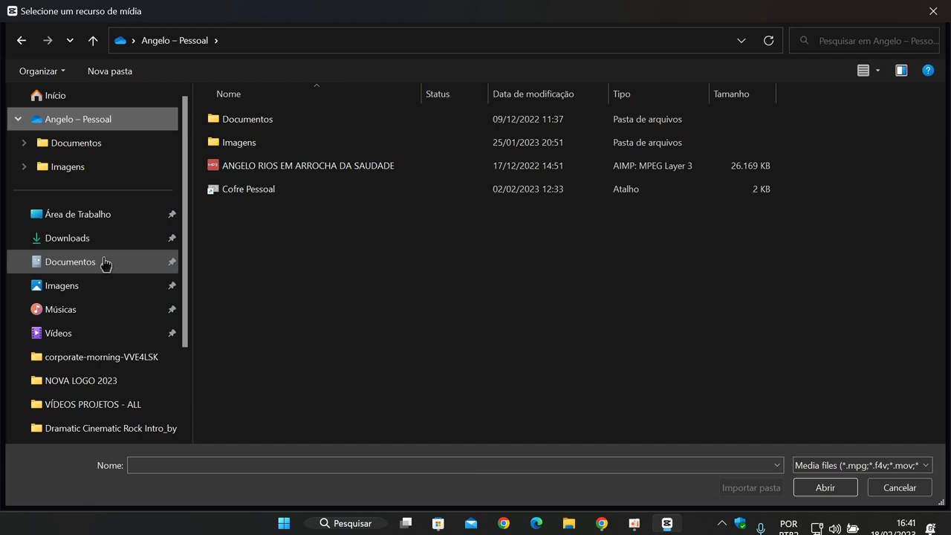
pyautogui.click(116, 220)
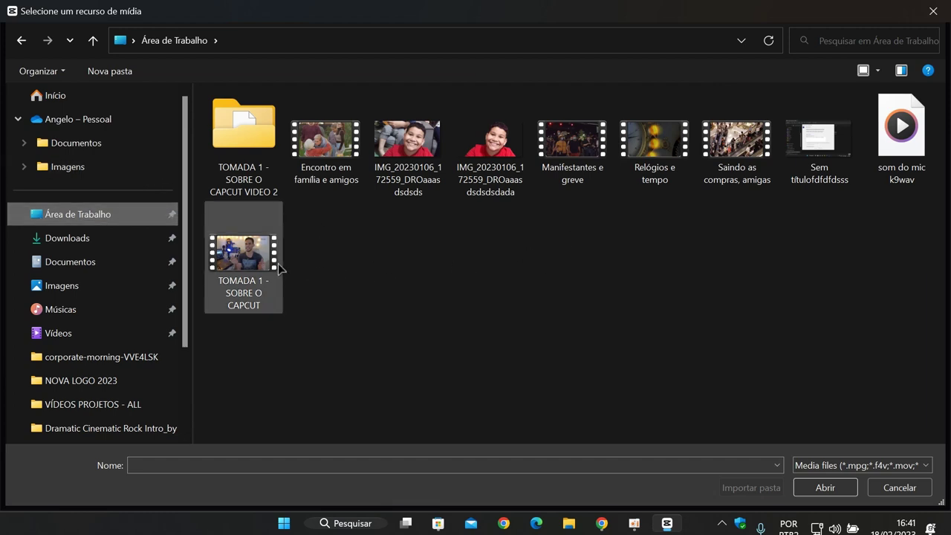
# - Import the video "TOMADA 1 - SOBRE O CAPCUT VIDEO 2" from the desktop folder of the same name
pyautogui.moveTo(280, 269)
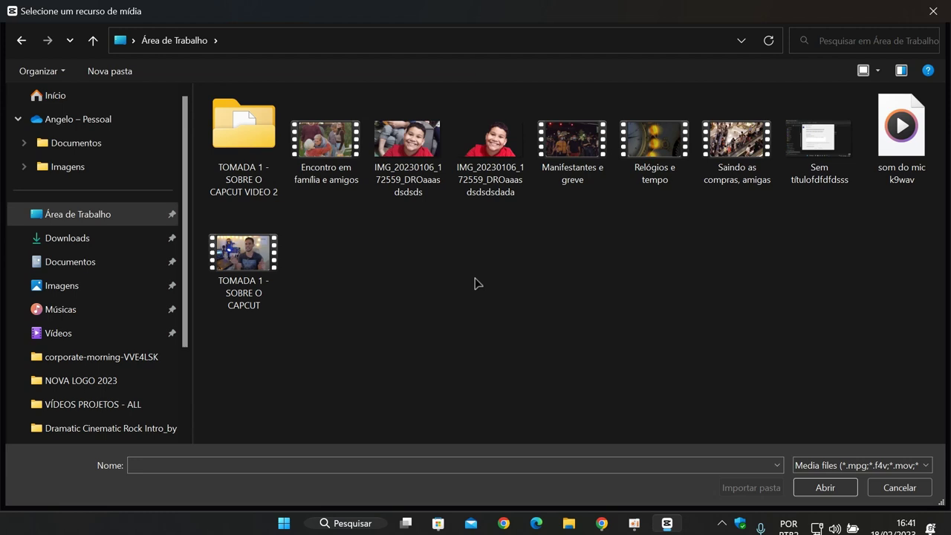
pyautogui.click(251, 145)
pyautogui.doubleClick(251, 144)
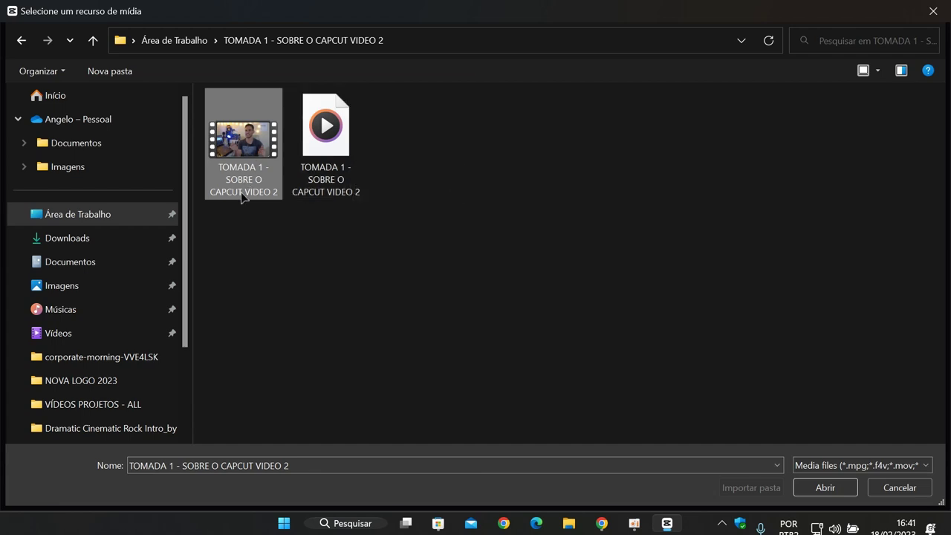
pyautogui.click(824, 487)
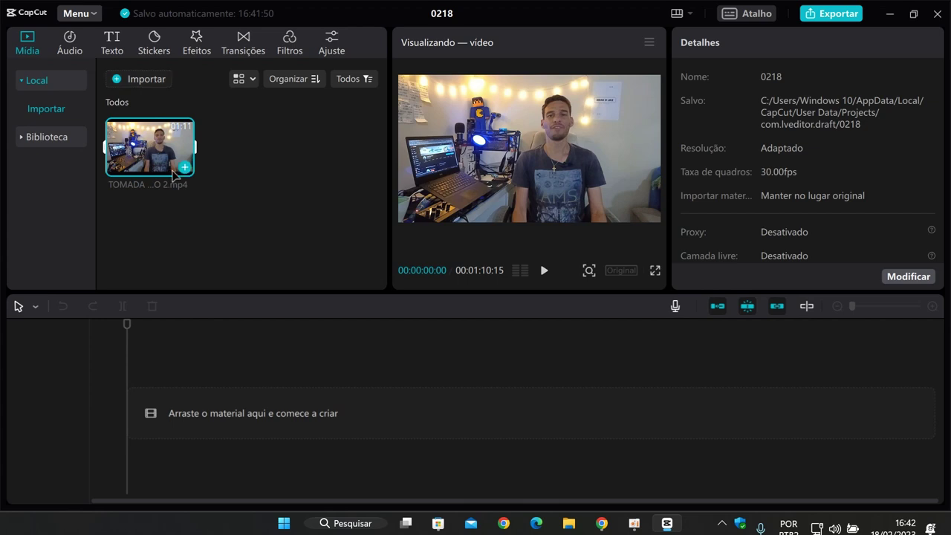
# - Import the audio file "som do mic k9wav" from the desktop into the project media
pyautogui.click(146, 79)
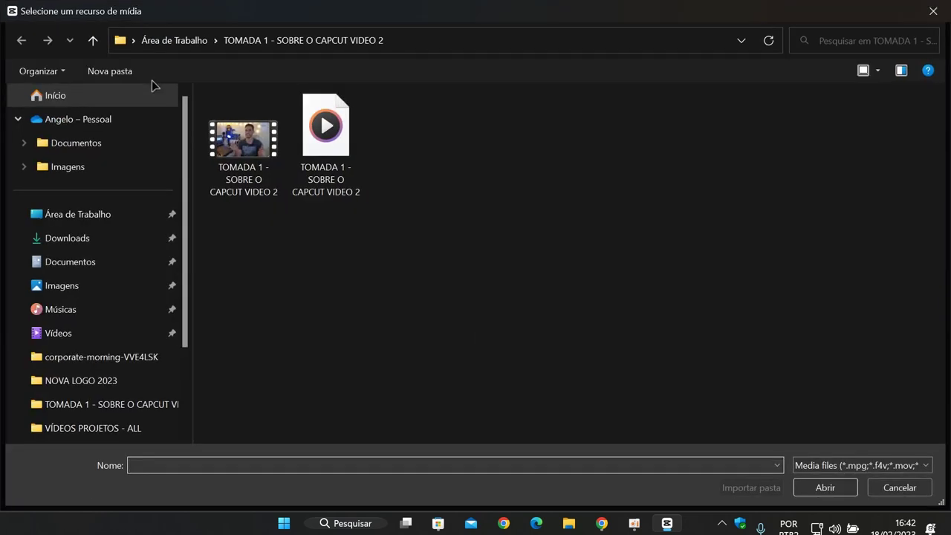
pyautogui.click(884, 487)
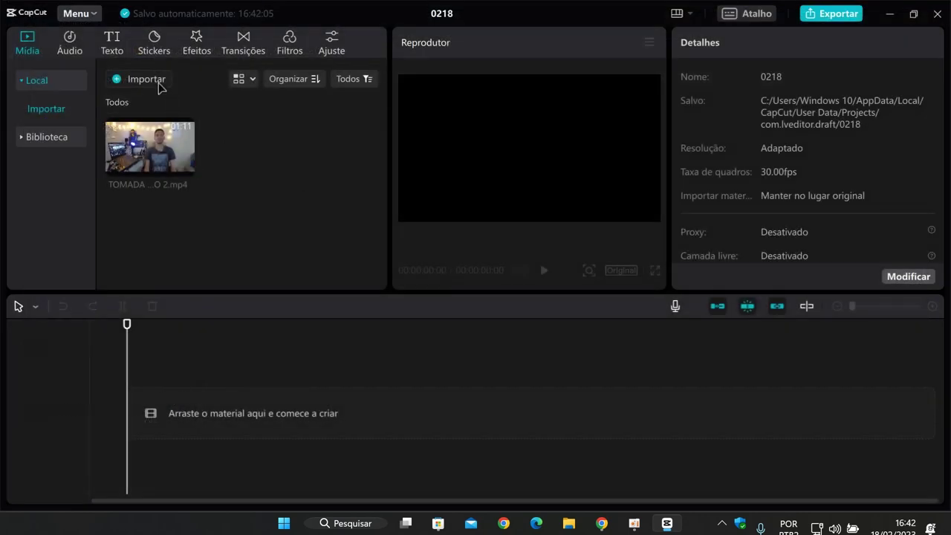
pyautogui.click(157, 81)
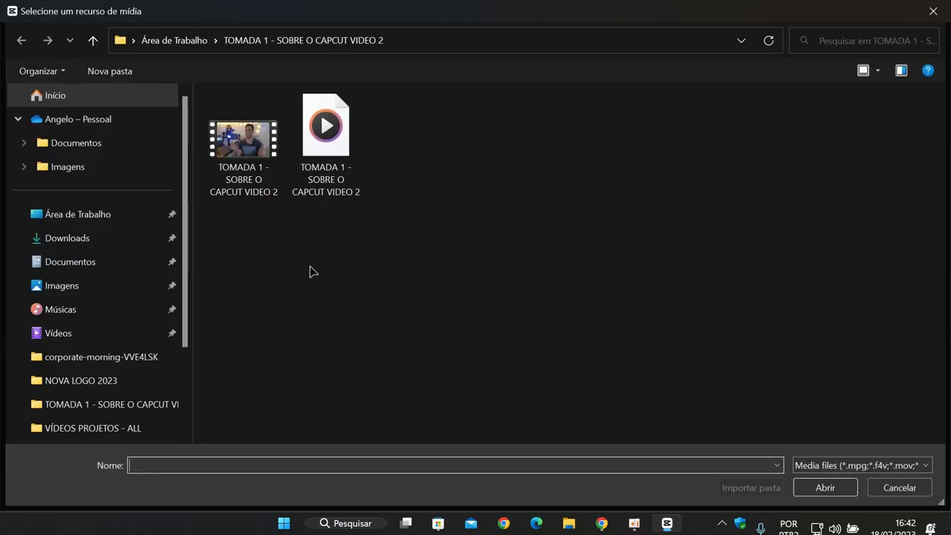
pyautogui.click(93, 41)
pyautogui.click(876, 168)
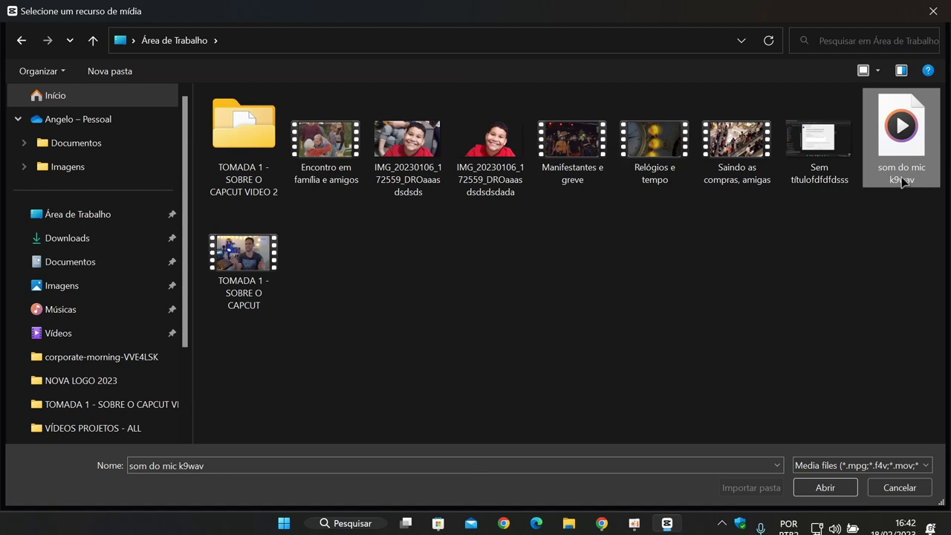
pyautogui.click(825, 487)
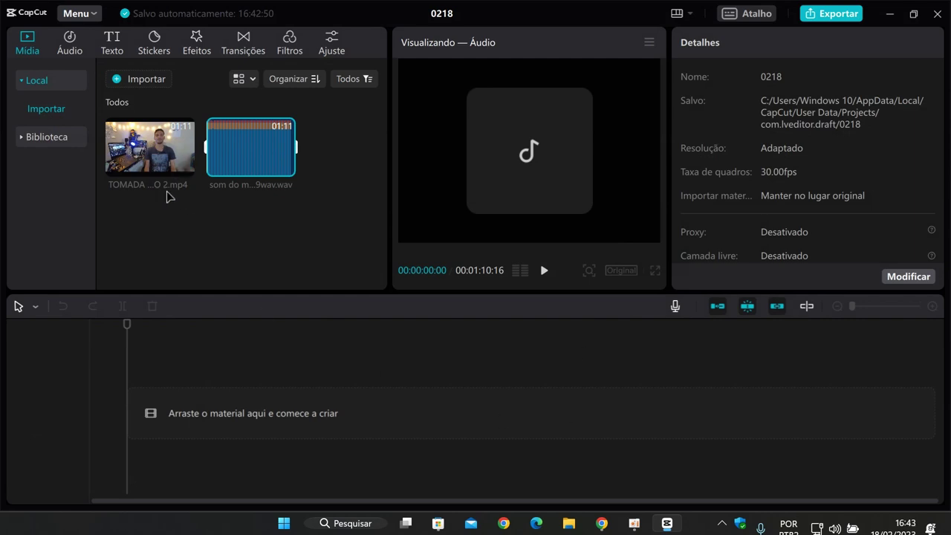
# - Preview the first seconds of the imported video and pause playback
pyautogui.click(154, 156)
pyautogui.press('space')
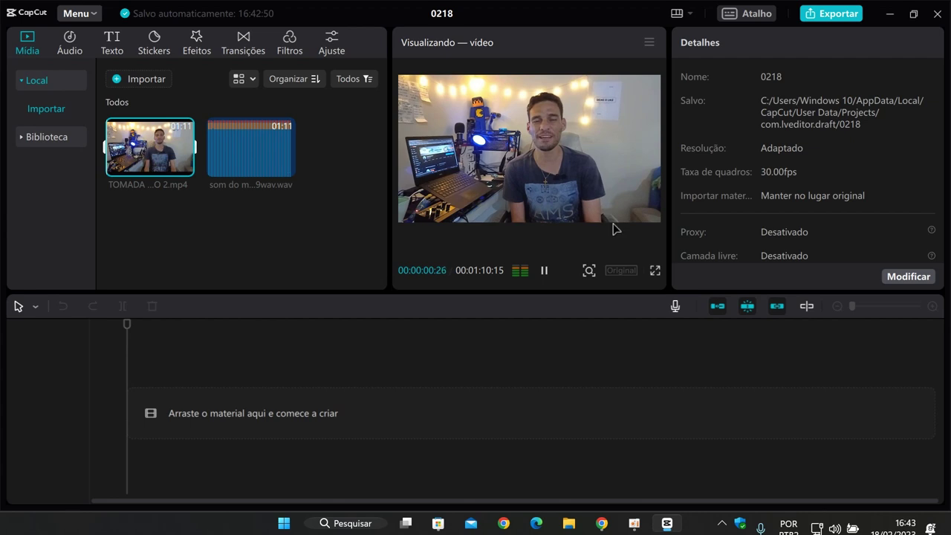
pyautogui.click(543, 271)
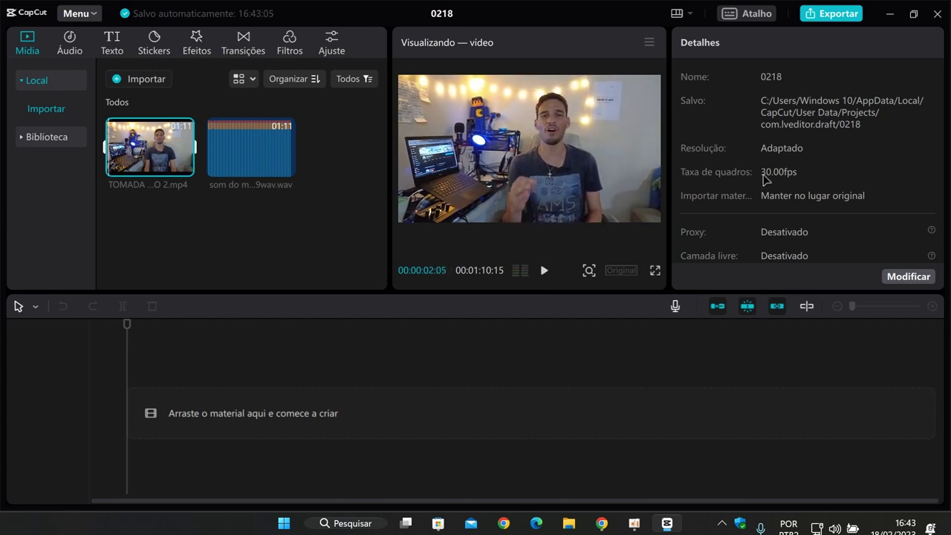
# - Place the imported video at the start of the timeline and the microphone audio on a separate track aligned with it
pyautogui.moveTo(144, 152)
pyautogui.moveTo(147, 152); pyautogui.dragTo(159, 404)
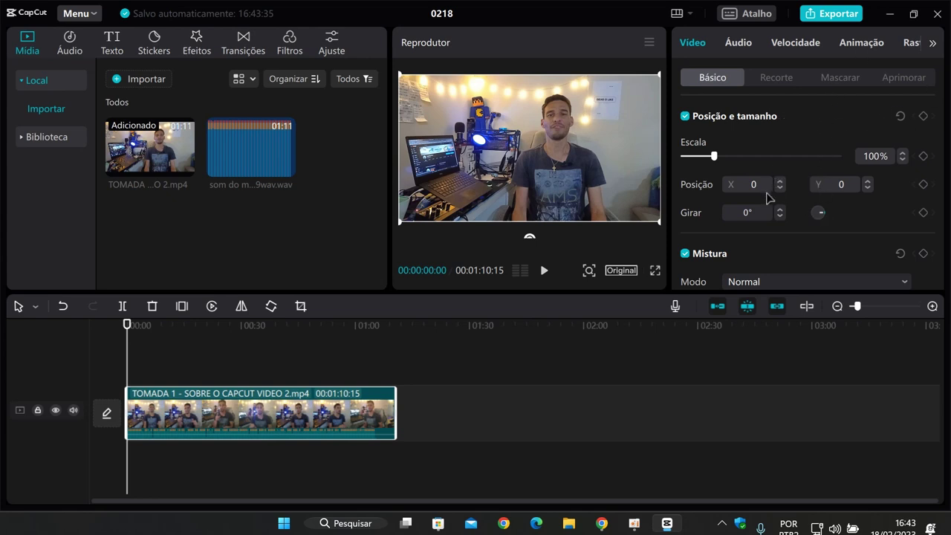
pyautogui.moveTo(248, 173)
pyautogui.moveTo(244, 161); pyautogui.dragTo(141, 356)
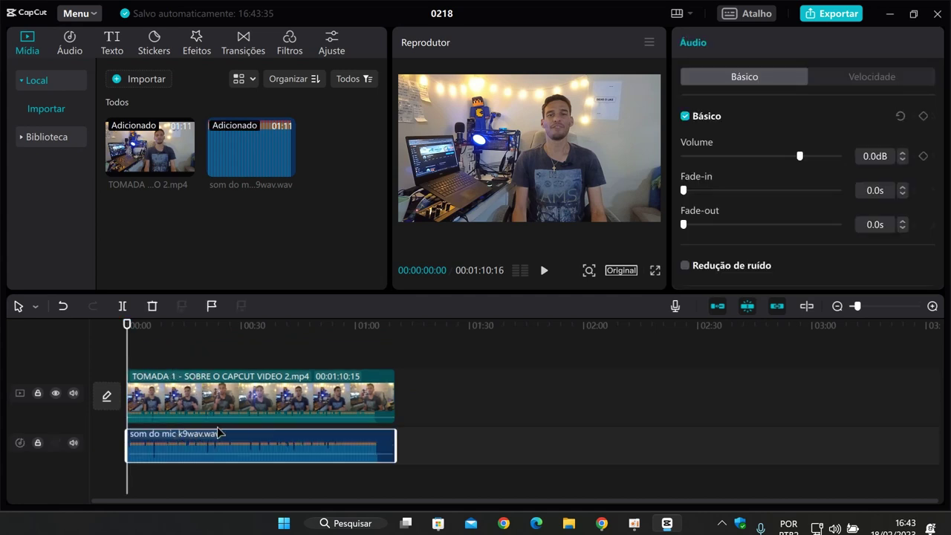
# - Examine the video clip and the microphone audio clip on the timeline at different magnifications
pyautogui.click(187, 402)
pyautogui.click(182, 455)
pyautogui.click(186, 401)
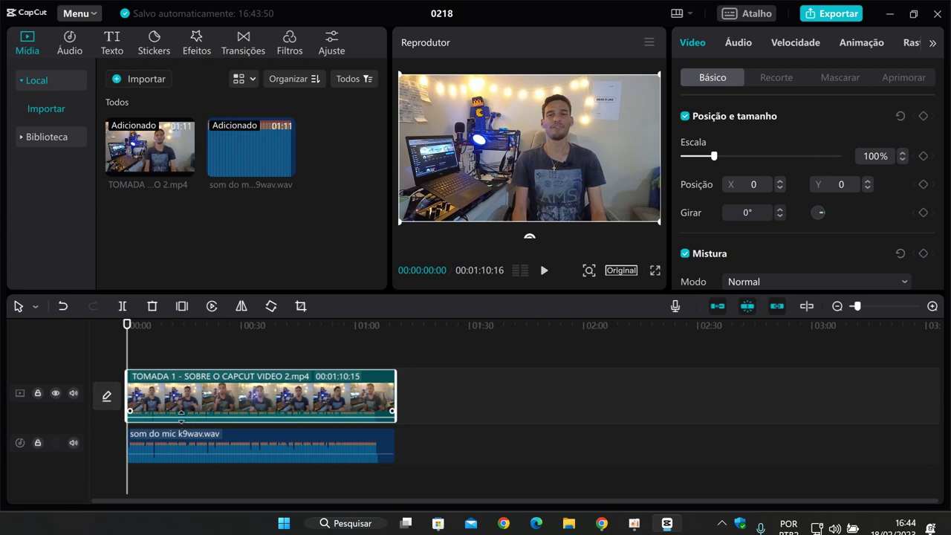
pyautogui.click(932, 306)
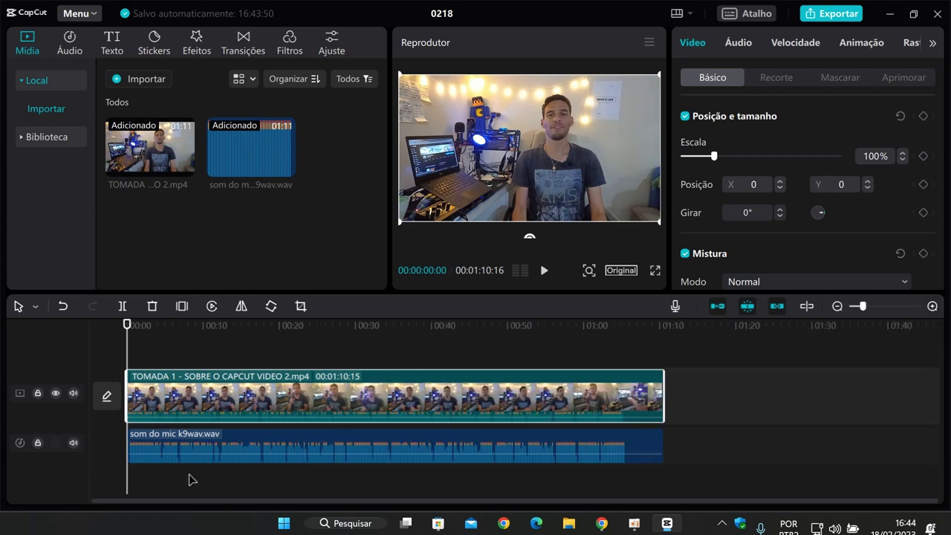
pyautogui.click(187, 448)
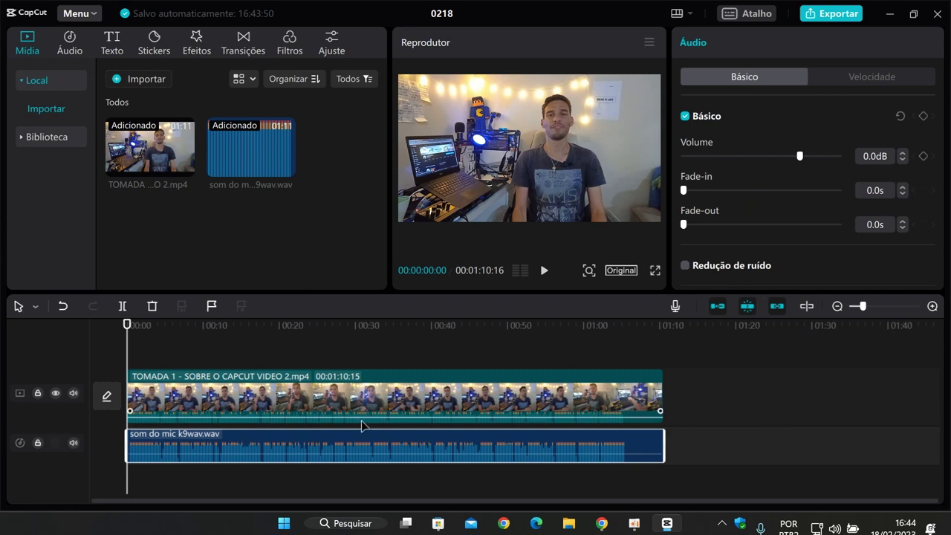
pyautogui.click(932, 306)
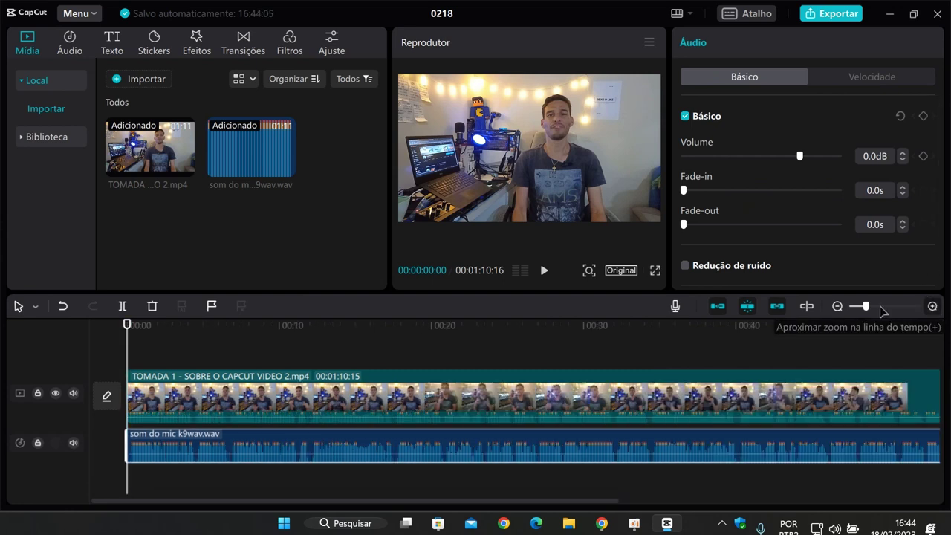
pyautogui.click(837, 306)
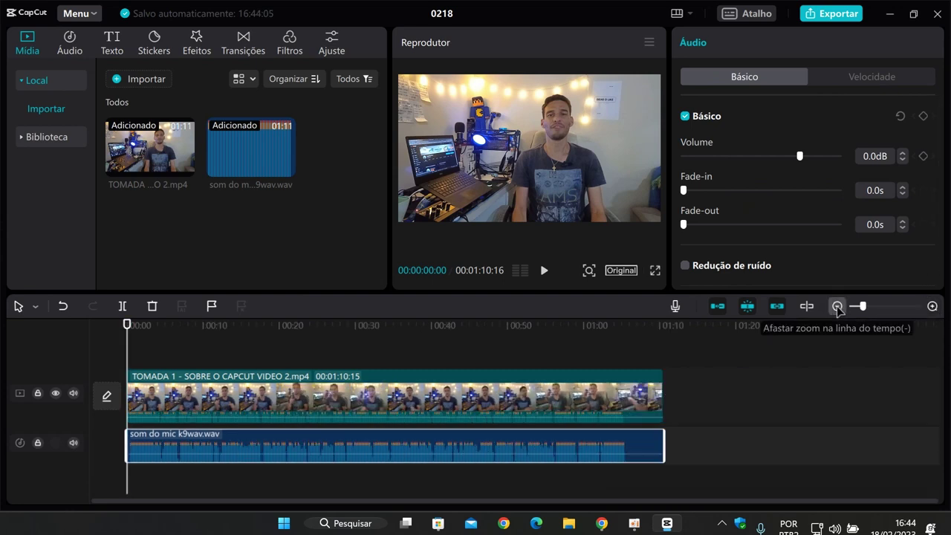
# - Play the first four seconds of the timeline, pause, and show the preview in full screen
pyautogui.click(932, 306)
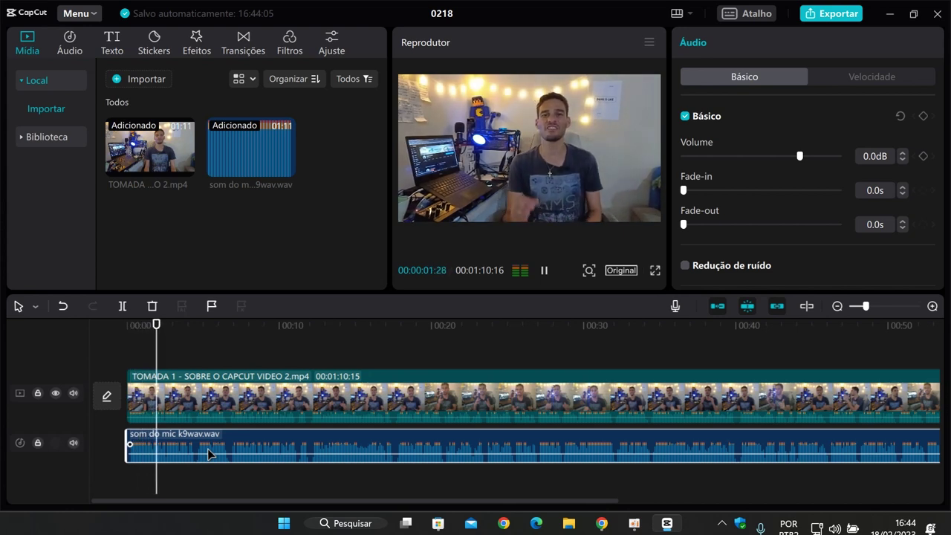
pyautogui.press('space')
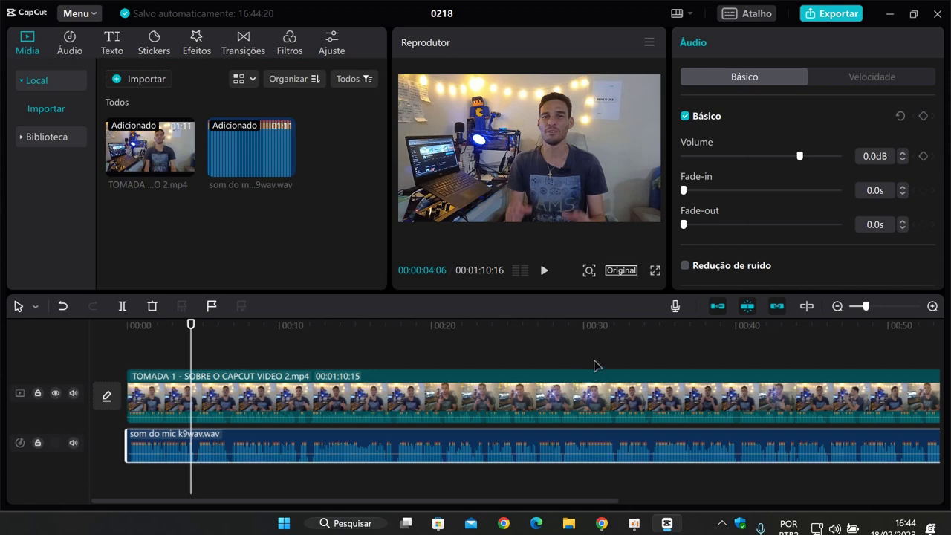
pyautogui.click(654, 273)
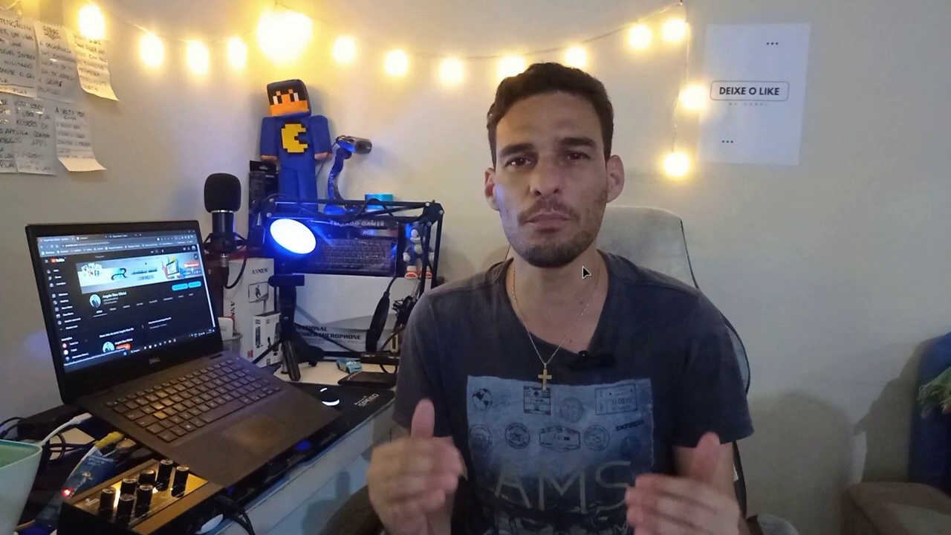
# - Leave the full-screen preview and mute the video clip's own audio by lowering its volume to -∞ dB
pyautogui.moveTo(593, 270)
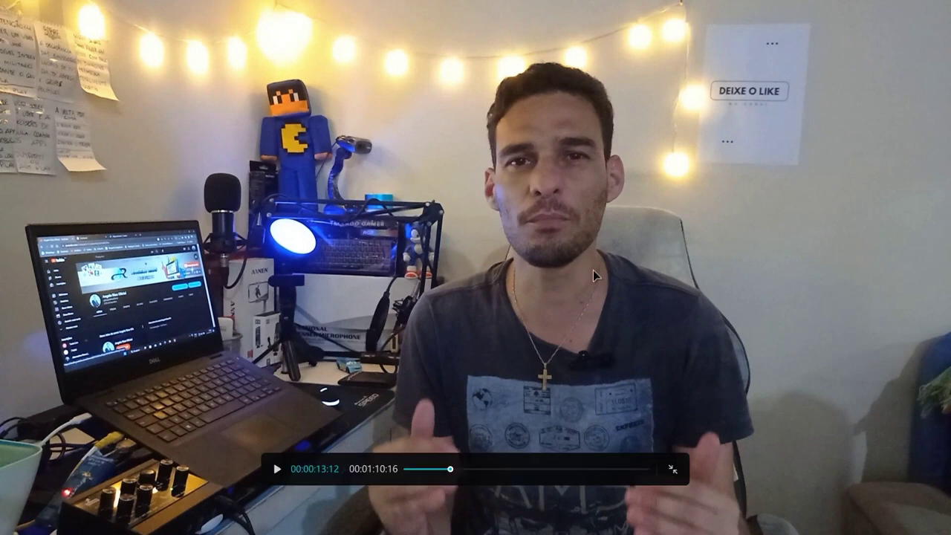
pyautogui.click(673, 469)
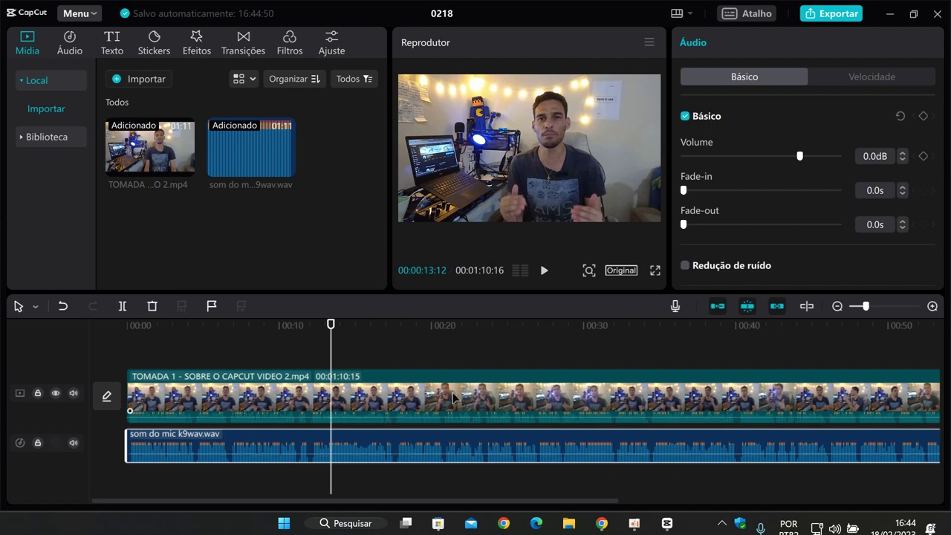
pyautogui.click(371, 402)
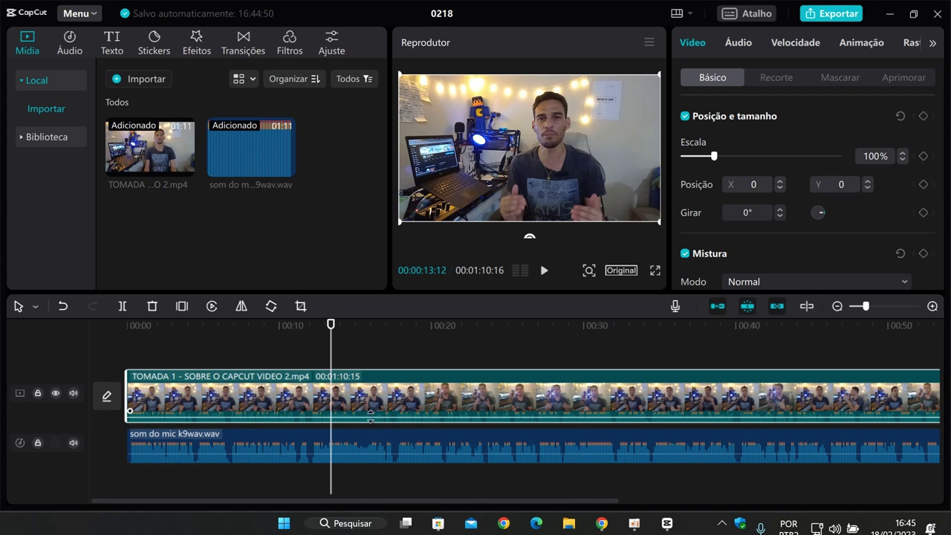
pyautogui.click(740, 49)
pyautogui.moveTo(800, 120); pyautogui.dragTo(696, 123)
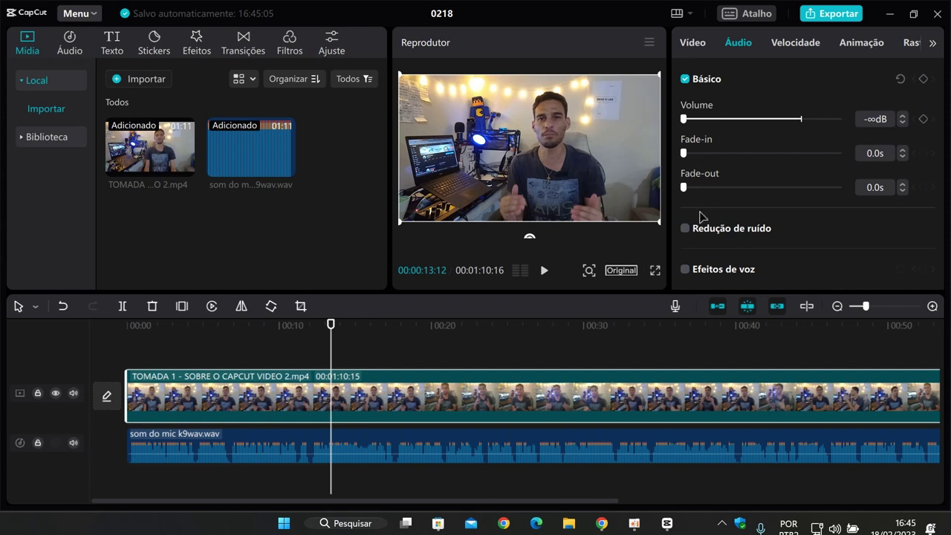
pyautogui.scroll(-1, 709, 212)
pyautogui.scroll(1, 719, 208)
pyautogui.moveTo(699, 119); pyautogui.dragTo(684, 119)
# - Select the microphone audio clip, play the timeline for about four seconds, and pause
pyautogui.click(479, 442)
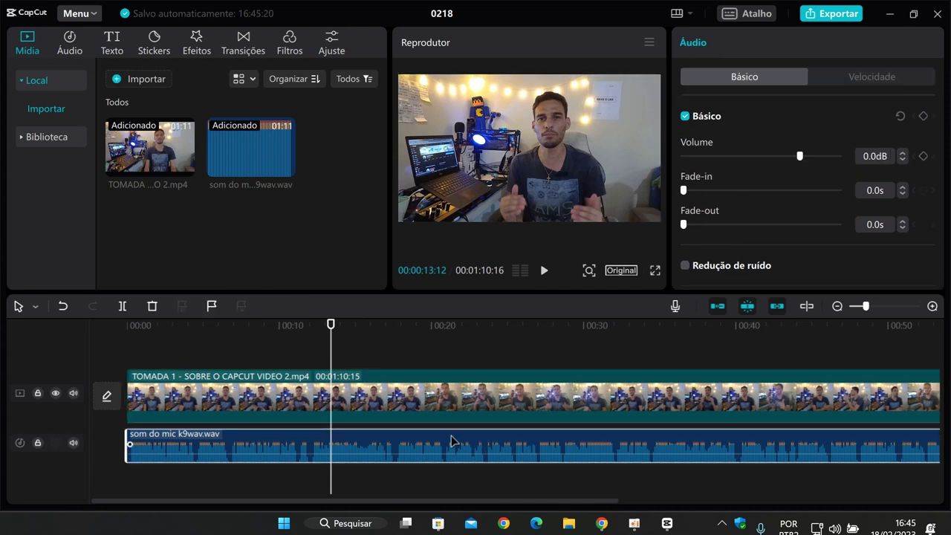
pyautogui.press('space')
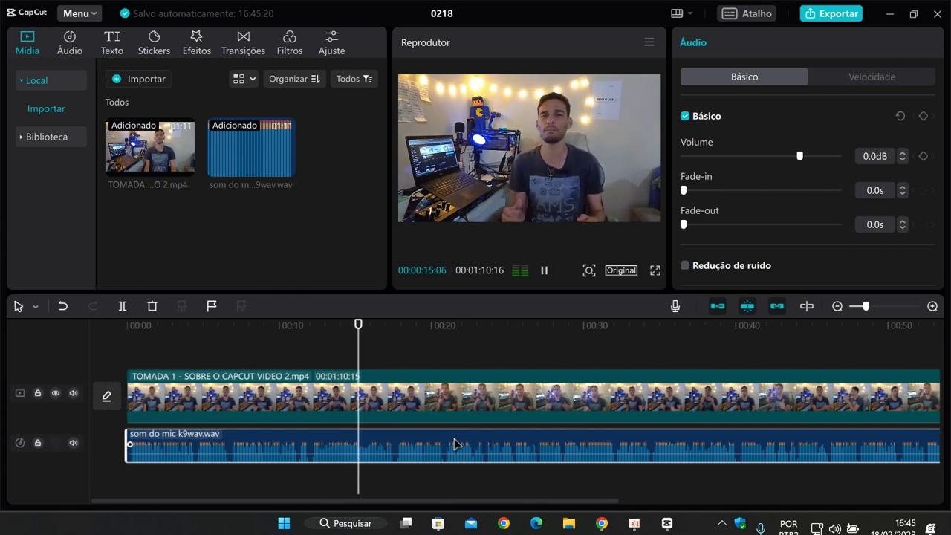
pyautogui.press('space')
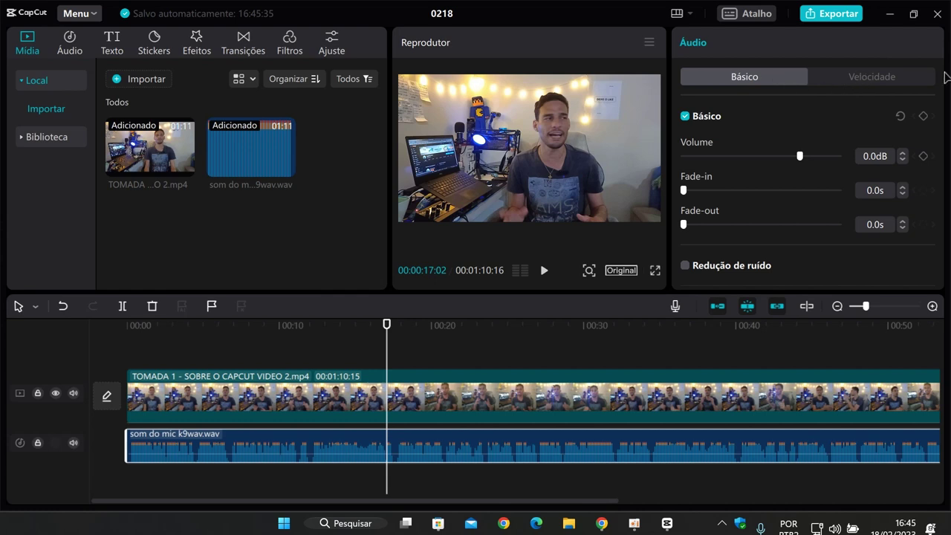
# - View the microphone audio clip's speed settings and enable noise reduction for the clip
pyautogui.click(900, 81)
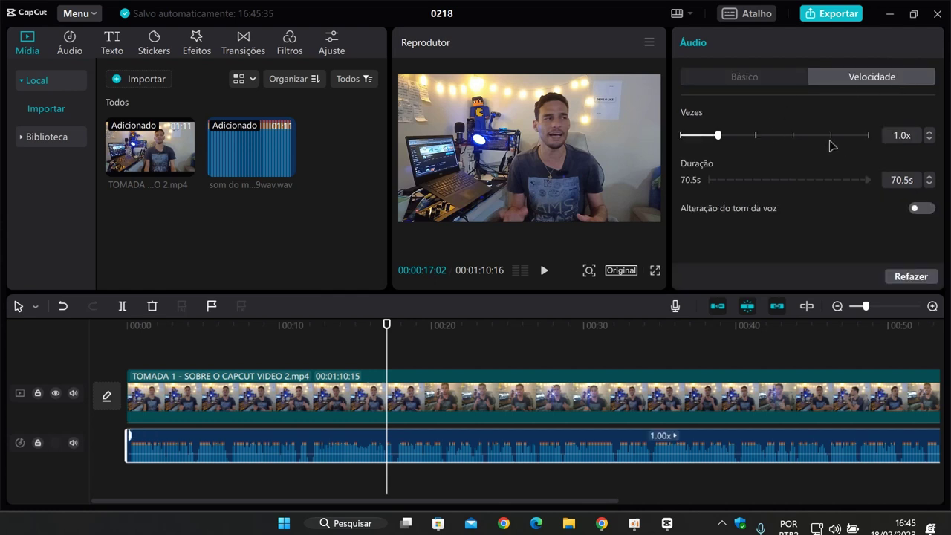
pyautogui.click(775, 79)
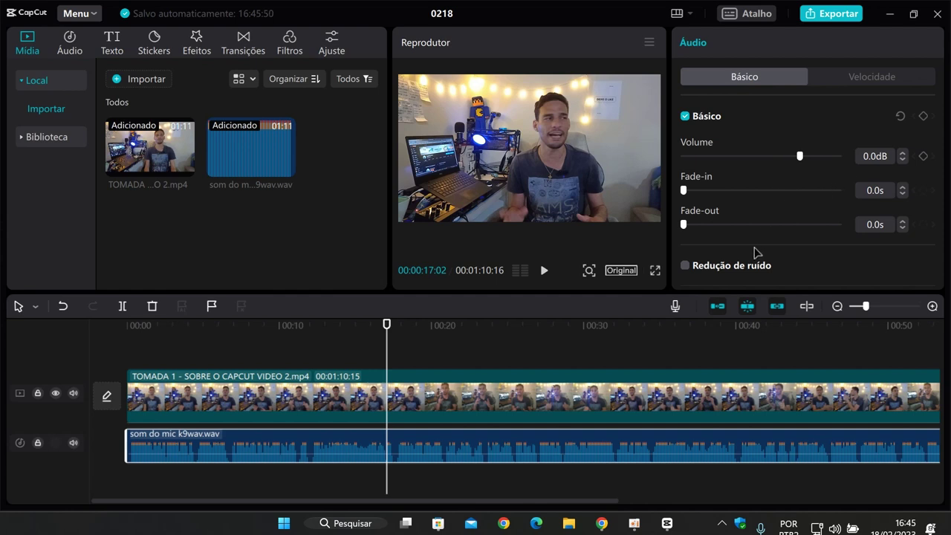
pyautogui.scroll(-1, 742, 225)
pyautogui.scroll(-1, 761, 236)
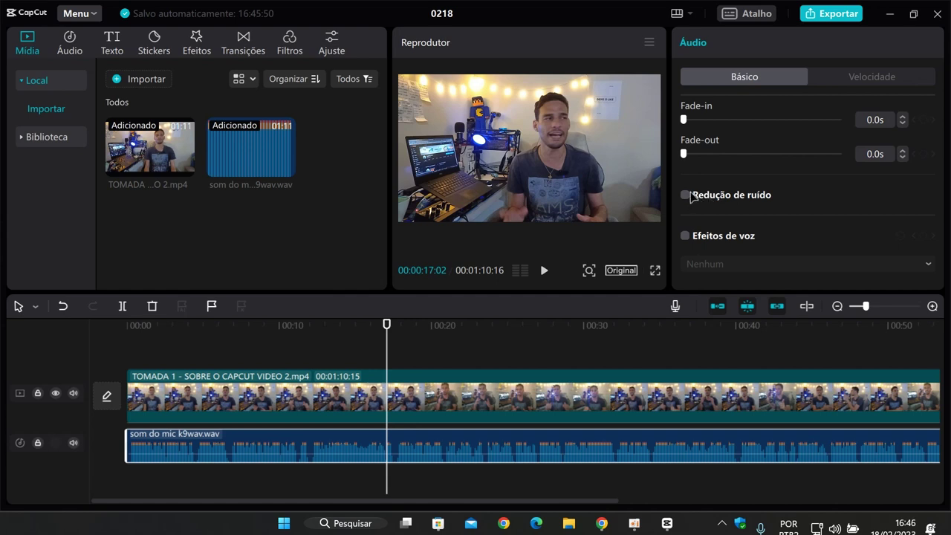
pyautogui.click(685, 196)
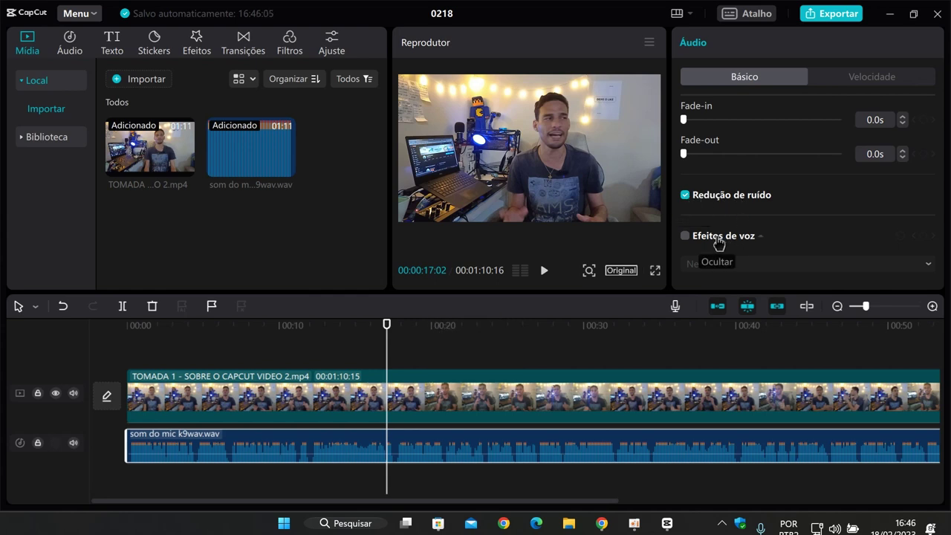
# - Examine the voice effects offered for the microphone audio, keep Nenhum, and switch voice effects back off
pyautogui.click(685, 235)
pyautogui.click(715, 266)
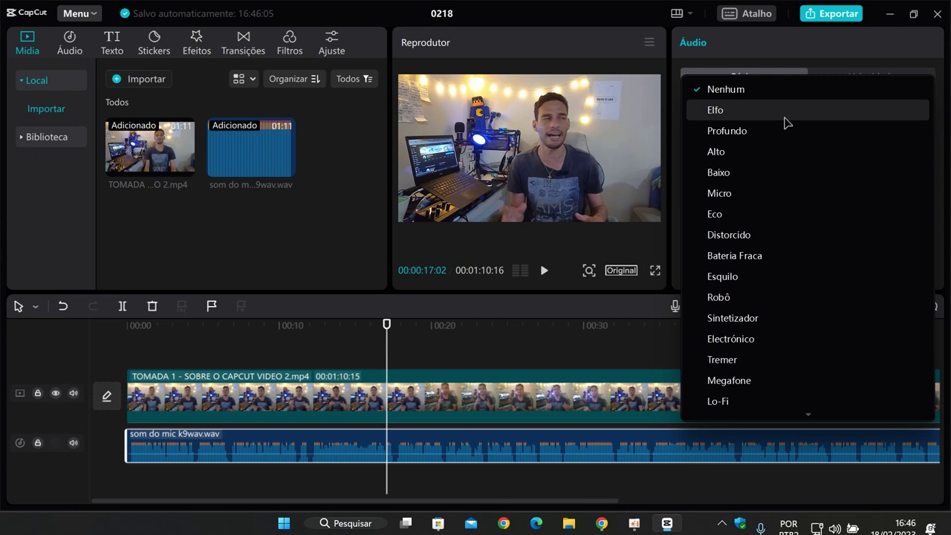
pyautogui.moveTo(807, 414)
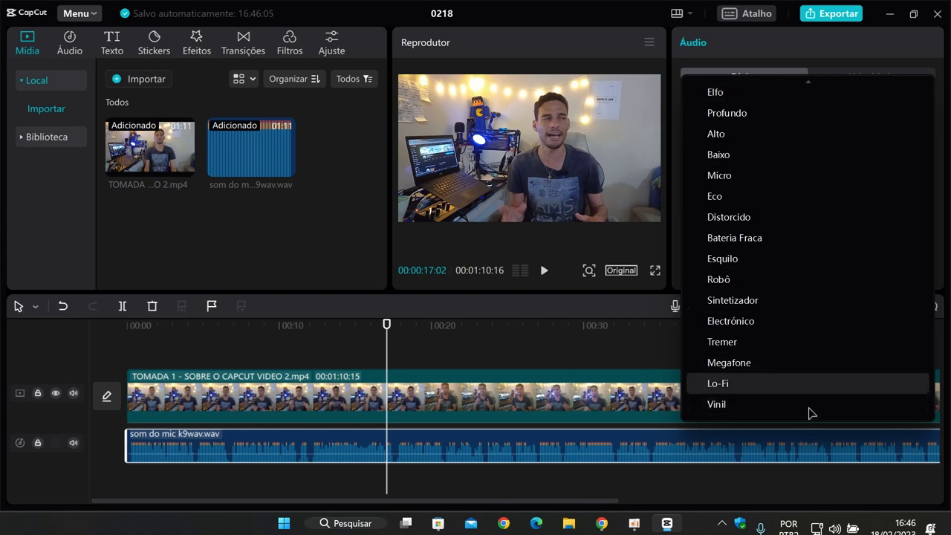
pyautogui.scroll(1, 808, 220)
pyautogui.click(773, 91)
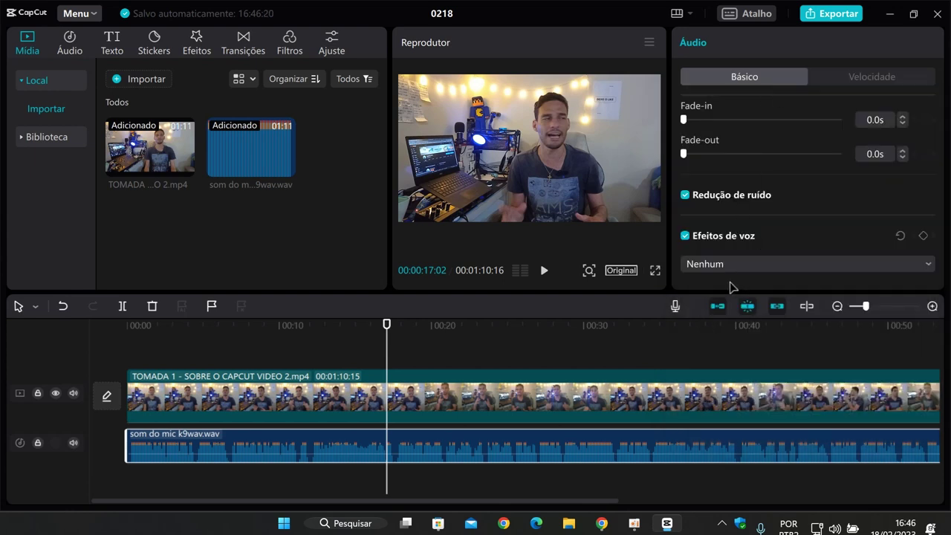
pyautogui.click(685, 235)
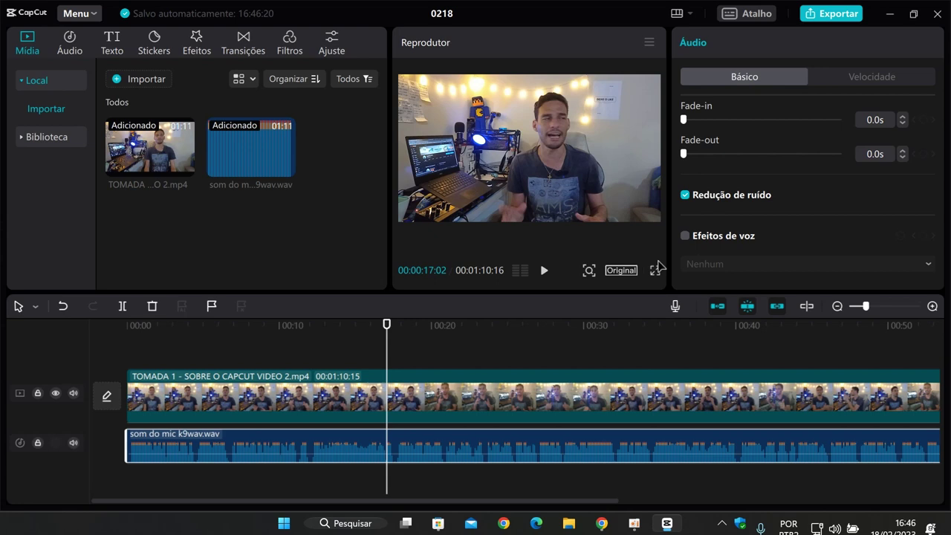
pyautogui.scroll(2, 788, 223)
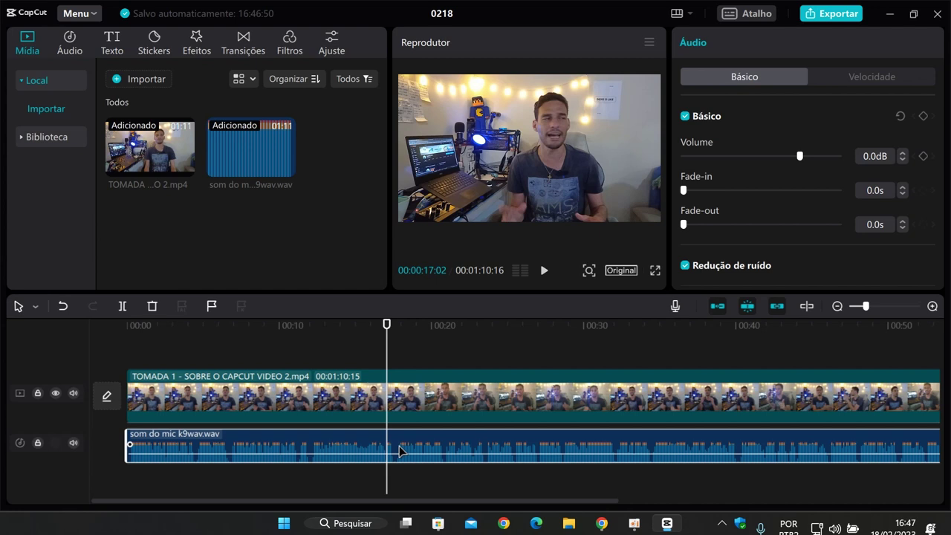
# - Try the microphone audio at -9.7 dB and 4.6 dB, and return its volume to 0.0 dB
pyautogui.moveTo(369, 453)
pyautogui.mouseDown()
pyautogui.moveTo(366, 442)
pyautogui.moveTo(362, 458)
pyautogui.mouseUp()
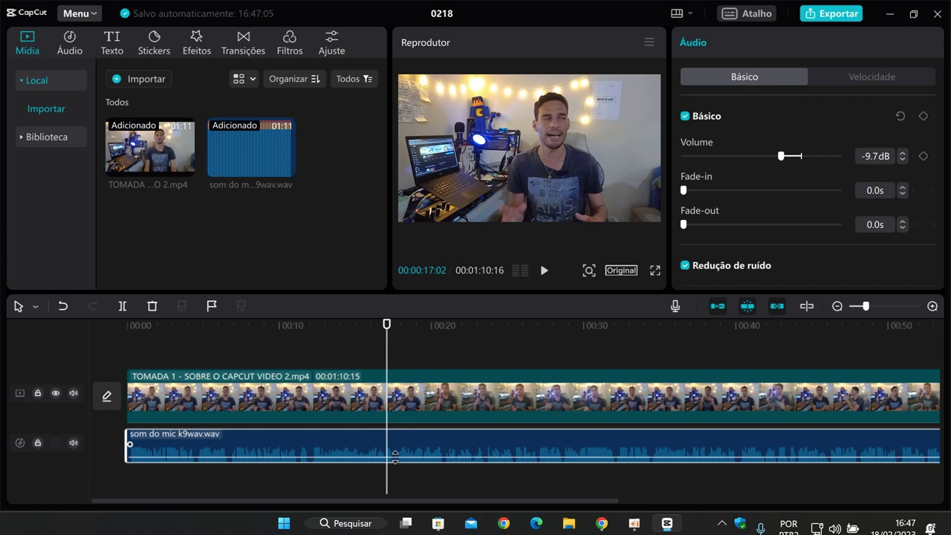
pyautogui.moveTo(394, 454); pyautogui.dragTo(397, 443)
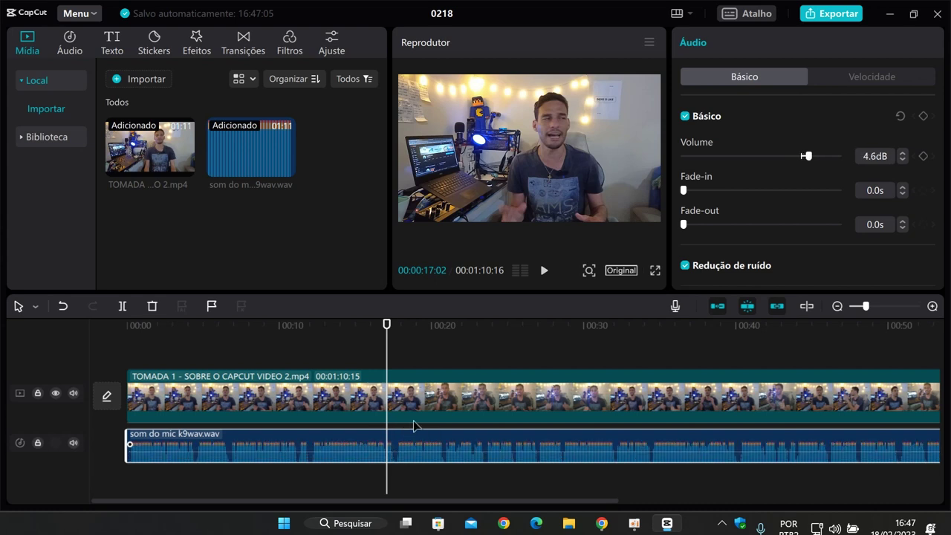
pyautogui.moveTo(805, 156); pyautogui.dragTo(801, 156)
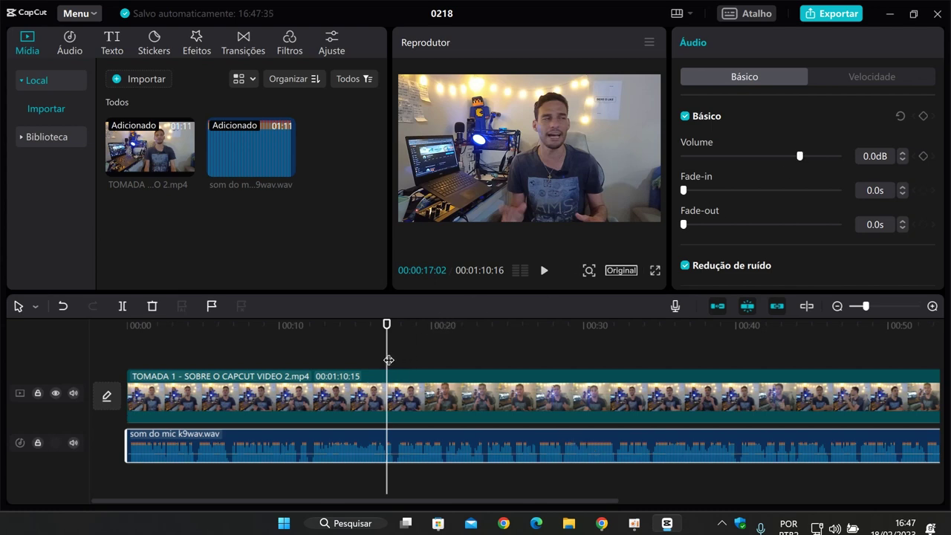
# - Play the timeline from the beginning and pause at about 12 seconds
pyautogui.press('Home')
pyautogui.press('space')
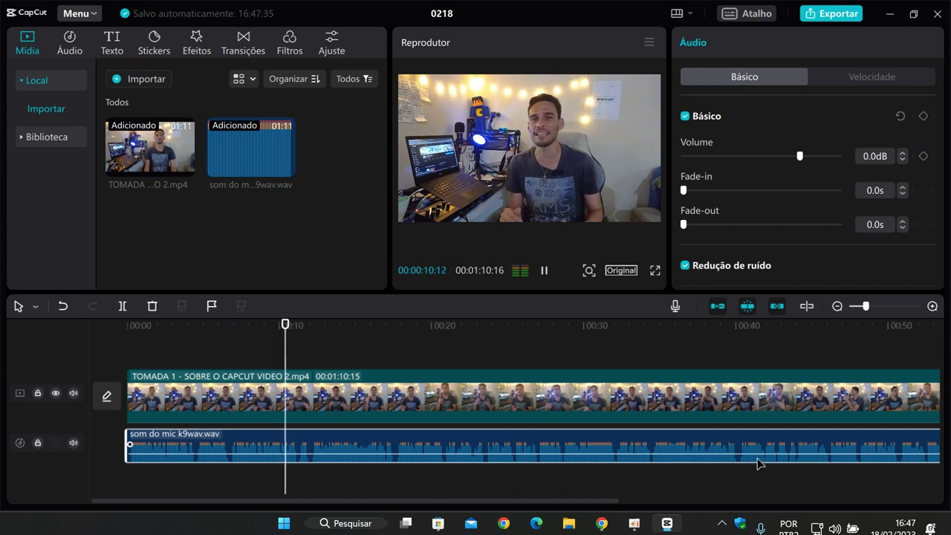
pyautogui.press('space')
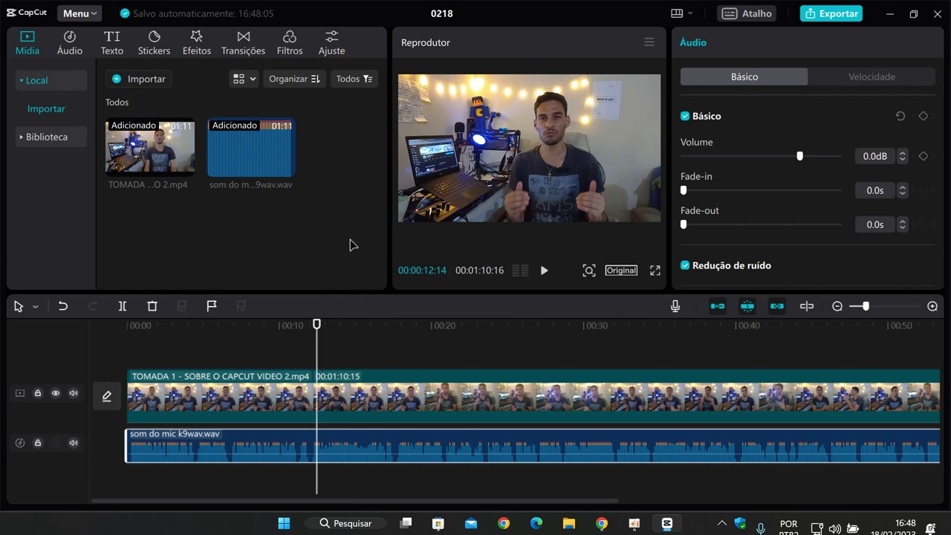
# - Split the video clip at about 12, 18, 23, 32, 37, 41 and 45 seconds
pyautogui.press('b')
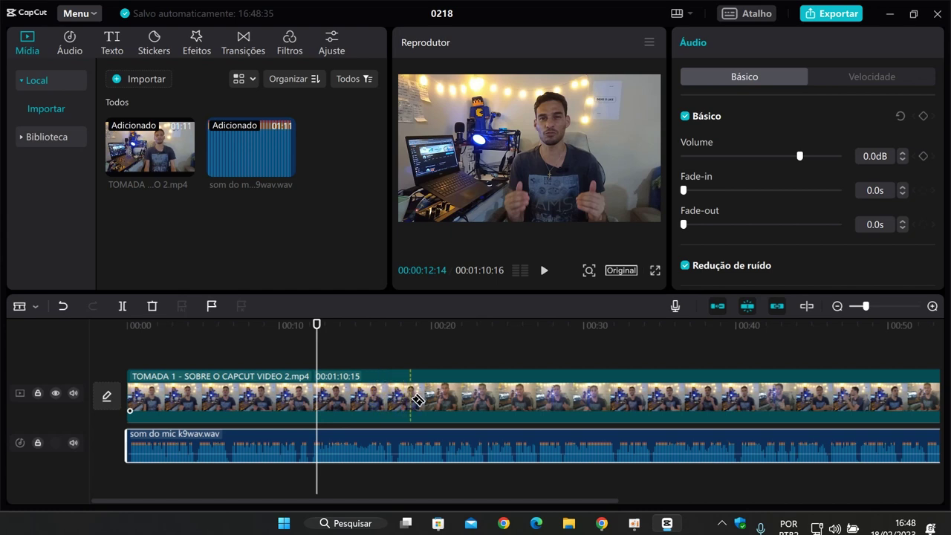
pyautogui.click(317, 399)
pyautogui.click(485, 398)
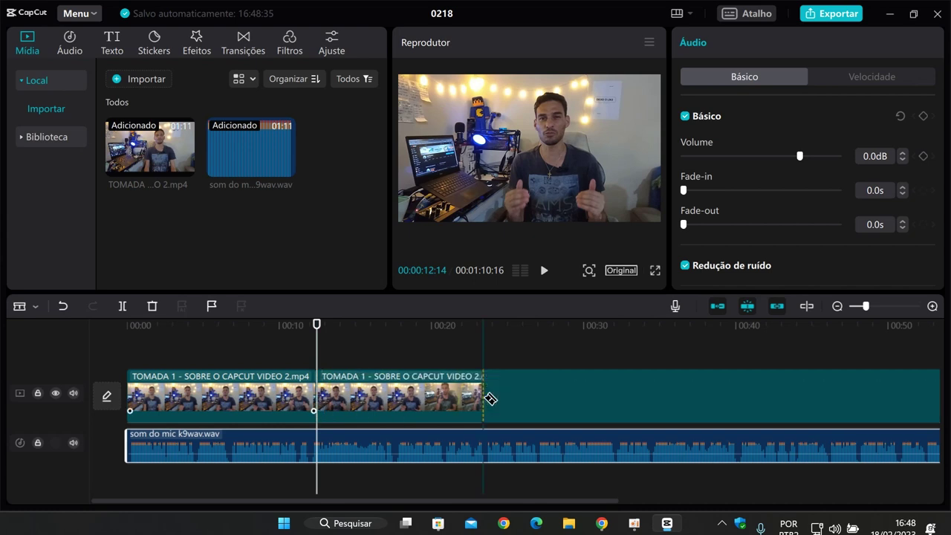
pyautogui.click(692, 398)
pyautogui.click(394, 399)
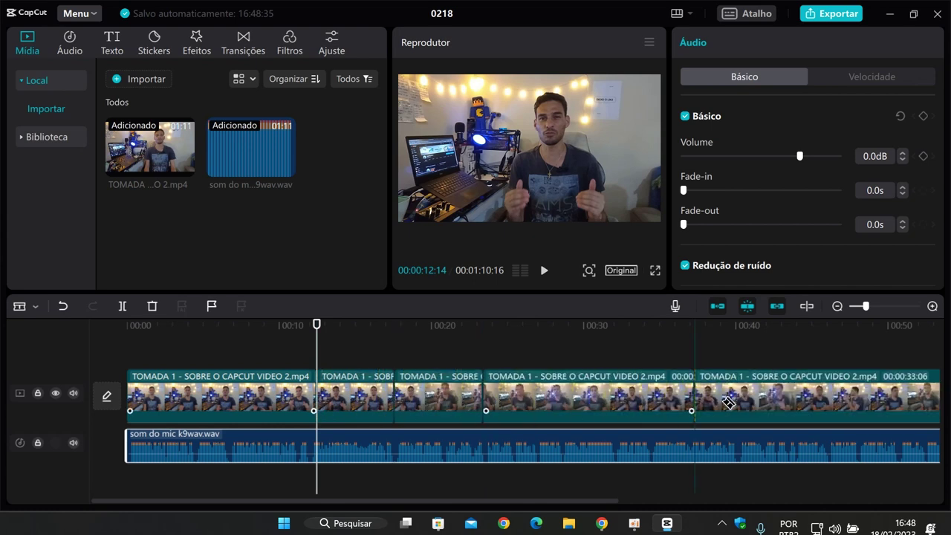
pyautogui.click(755, 399)
pyautogui.click(819, 400)
pyautogui.click(608, 399)
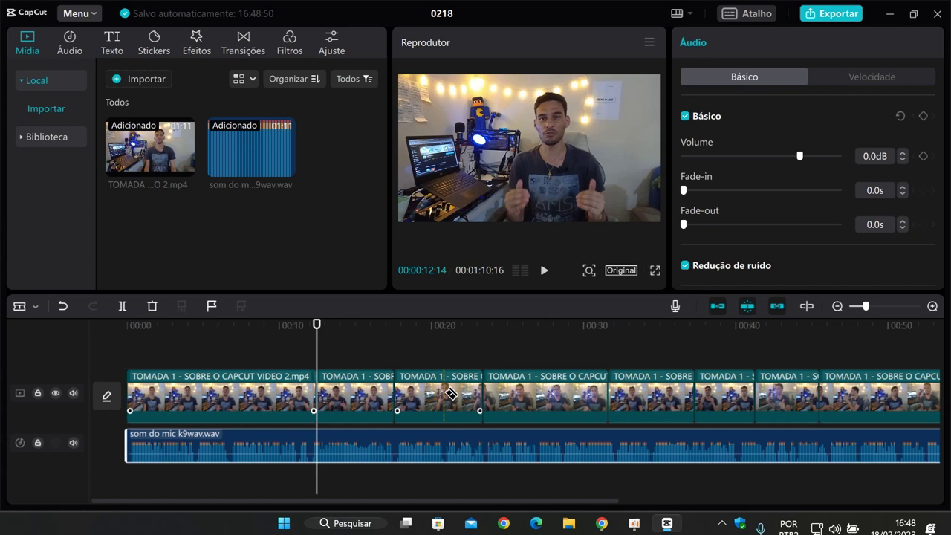
# - Delete the third video segment while the main track magnet is on, and undo the deletion
pyautogui.press('a')
pyautogui.click(440, 403)
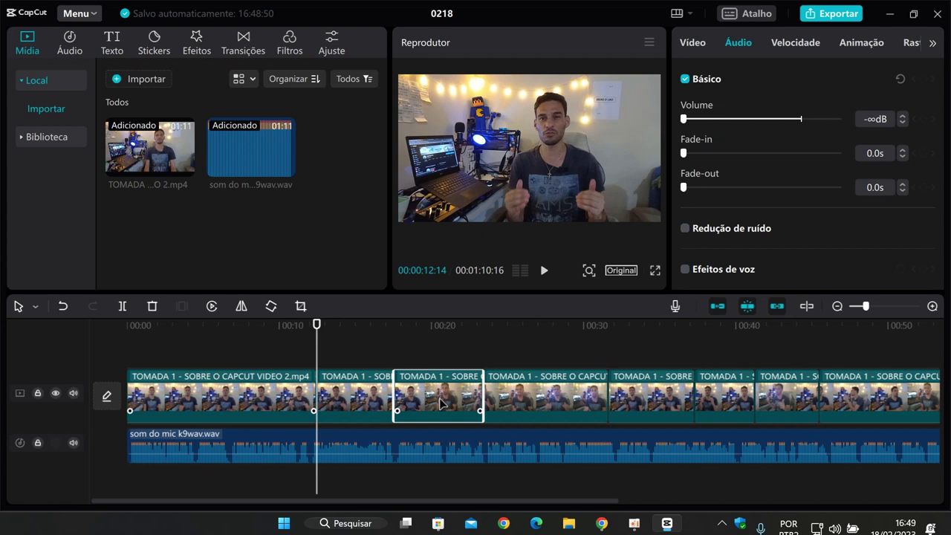
pyautogui.press('Delete')
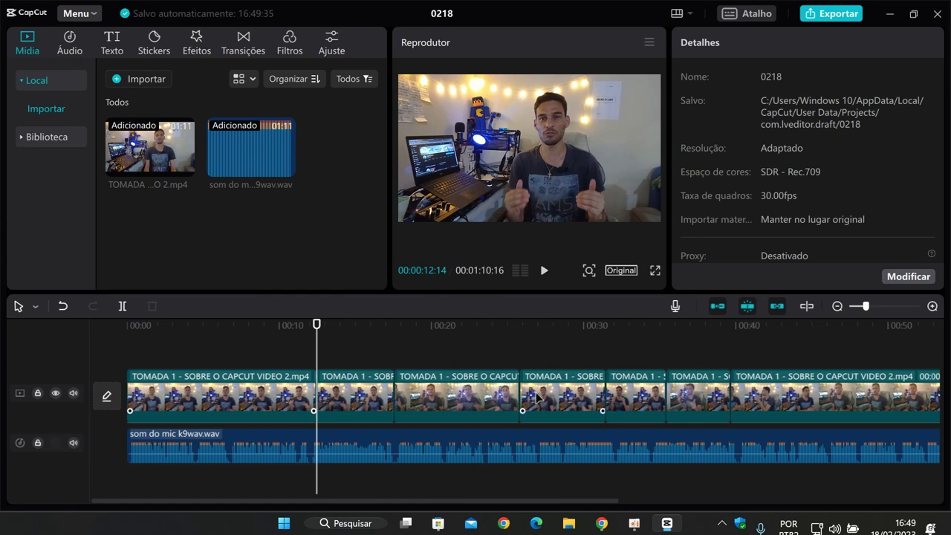
pyautogui.hotkey('ctrl', 'z')
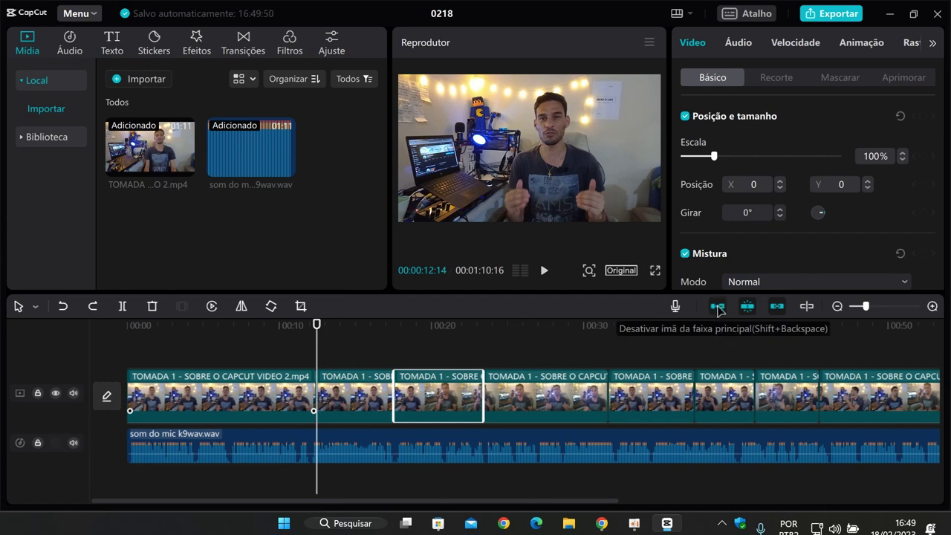
# - Turn off the main track magnet and delete the video segments starting at about 18 and 32 seconds, leaving gaps
pyautogui.click(718, 307)
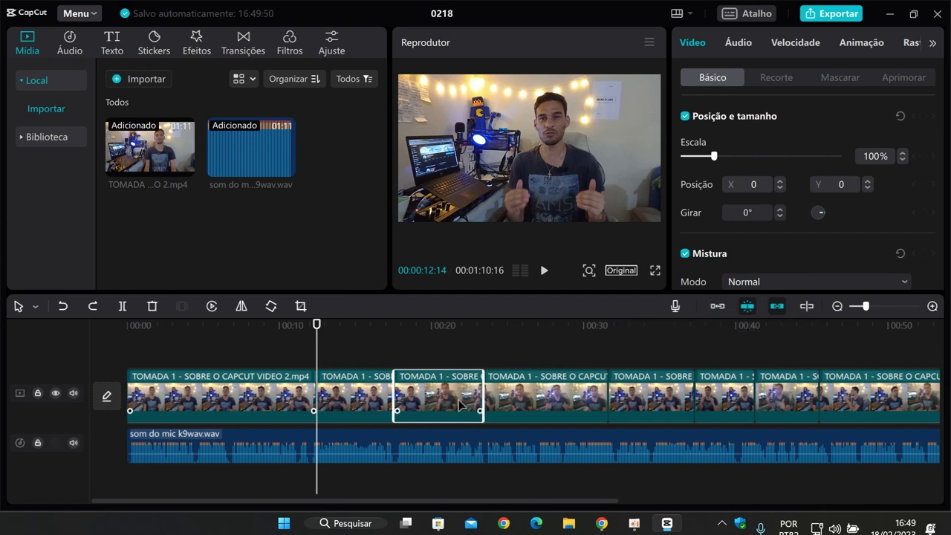
pyautogui.press('Delete')
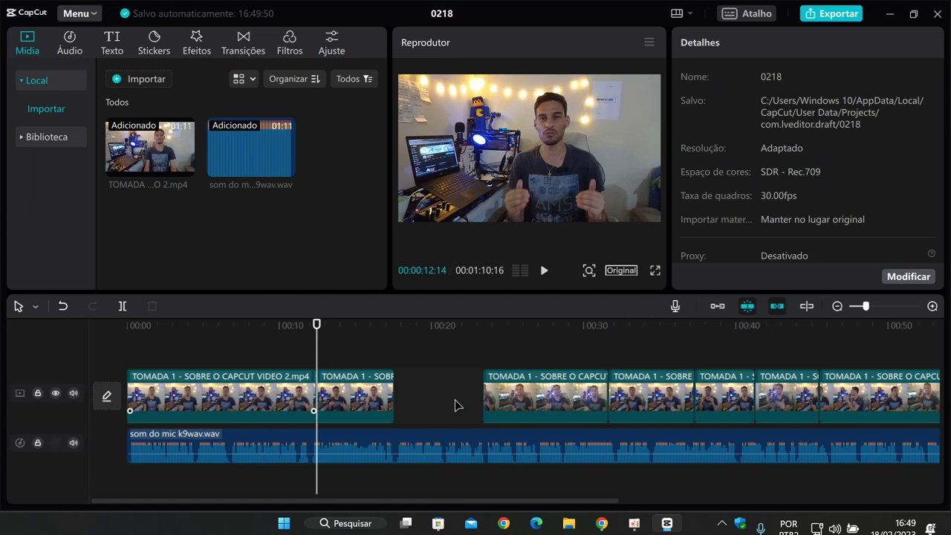
pyautogui.click(641, 405)
pyautogui.press('Delete')
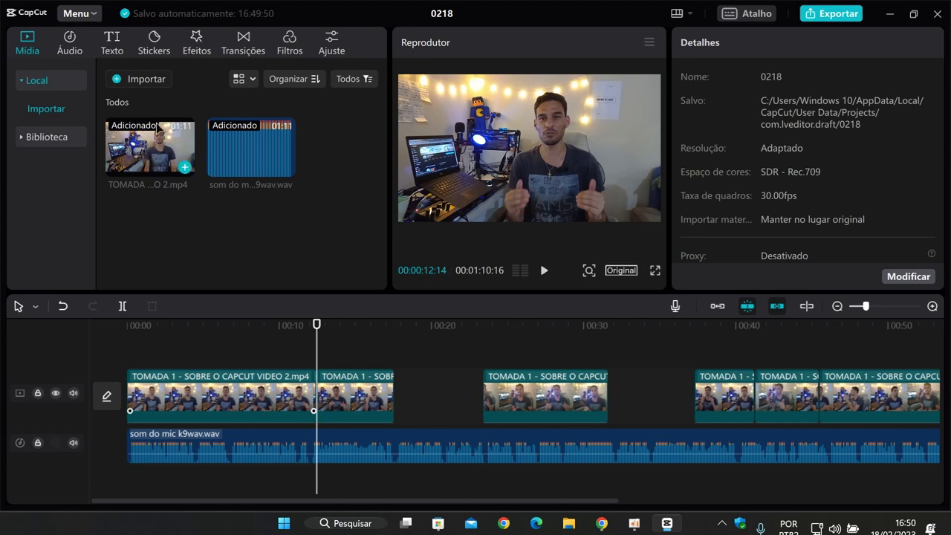
# - Import the video "Encontro em família e amigos" and place it on a track above the main video, starting at the first gap
pyautogui.click(147, 79)
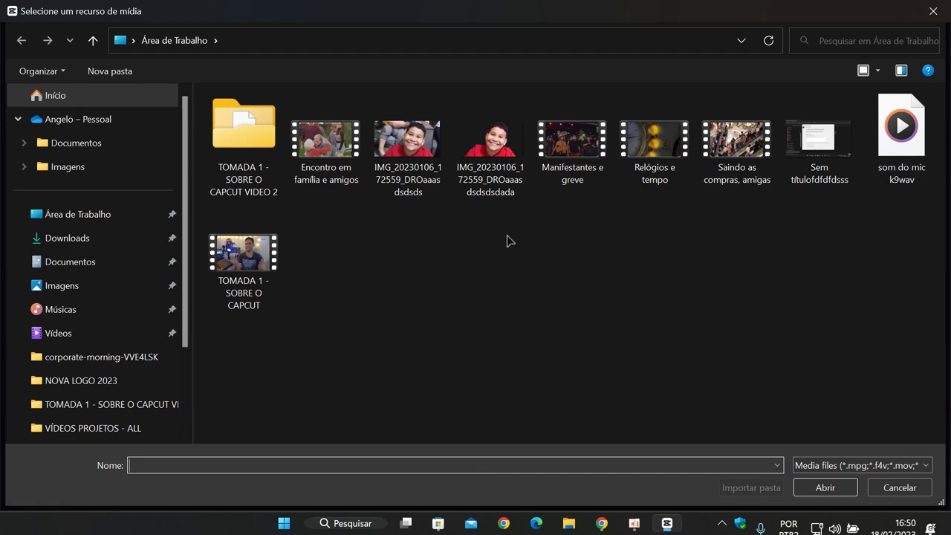
pyautogui.doubleClick(329, 151)
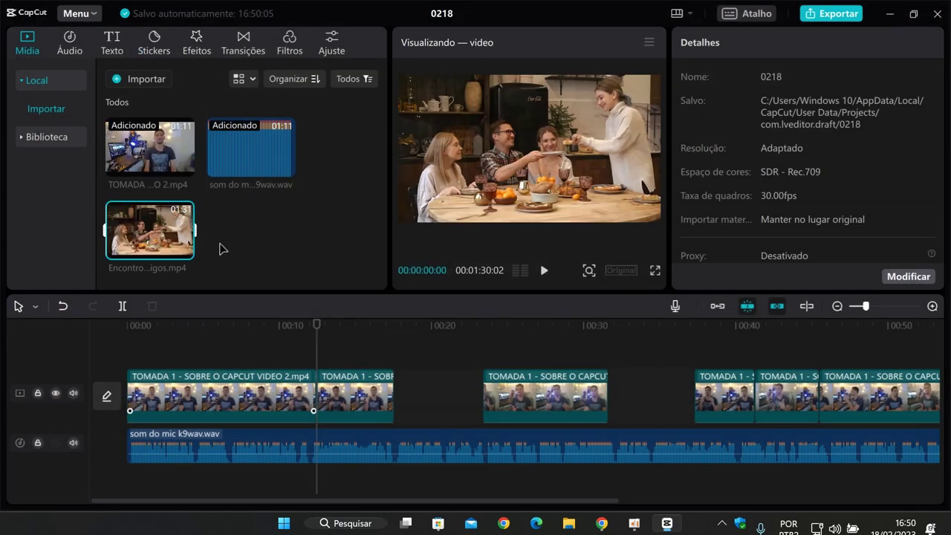
pyautogui.moveTo(185, 249); pyautogui.dragTo(399, 355)
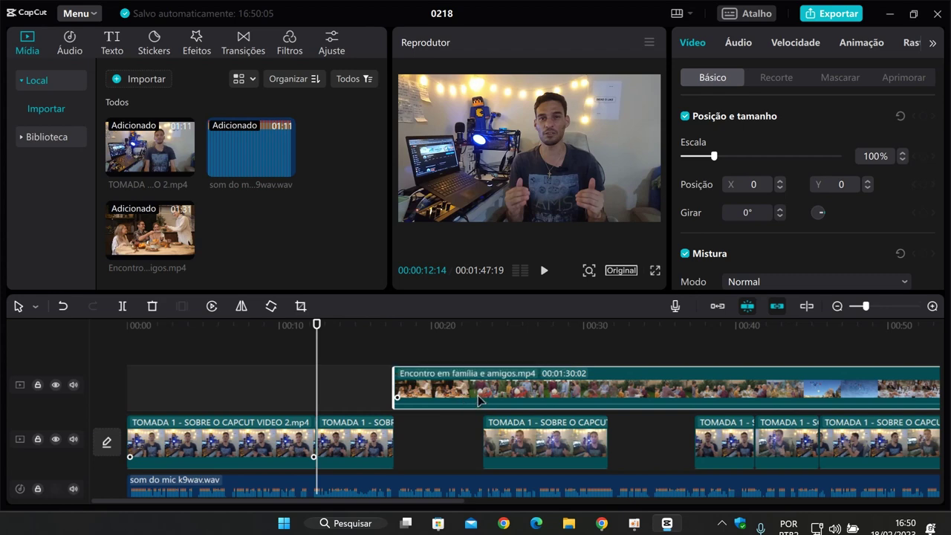
# - Scrub the timeline from the start of the overlay video to about 26 seconds to check how it covers the main video
pyautogui.click(394, 355)
pyautogui.moveTo(393, 355); pyautogui.dragTo(524, 354)
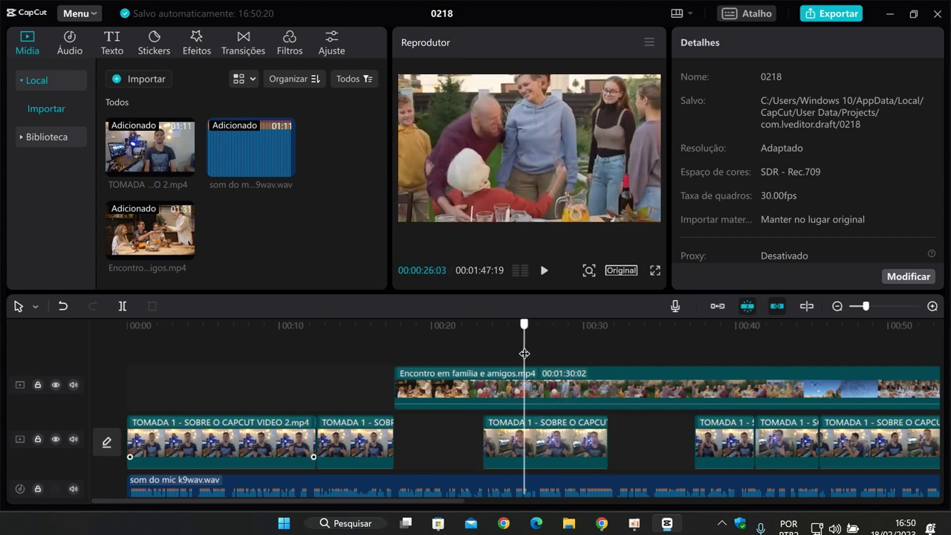
# - Split the overlay video at about 23 and 28 seconds and delete the pieces before and after the middle one
pyautogui.click(525, 453)
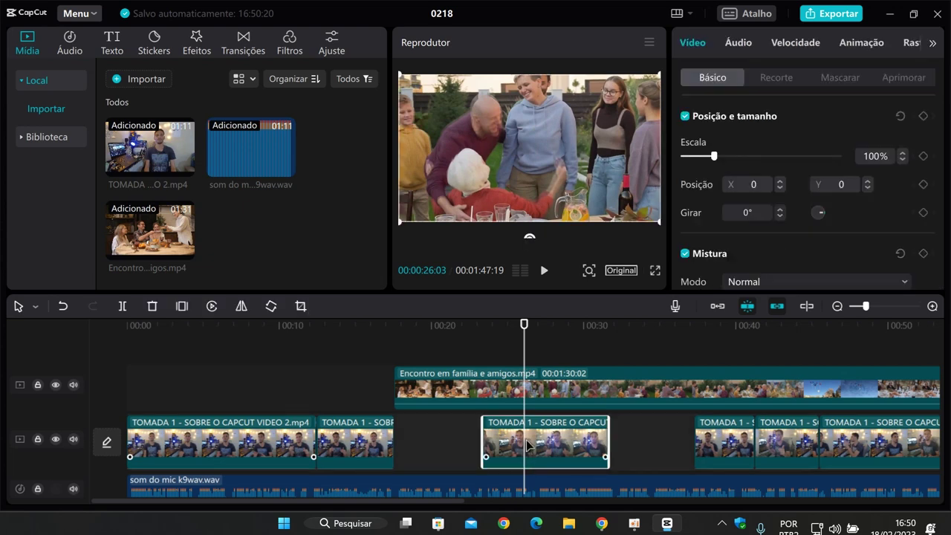
pyautogui.click(531, 395)
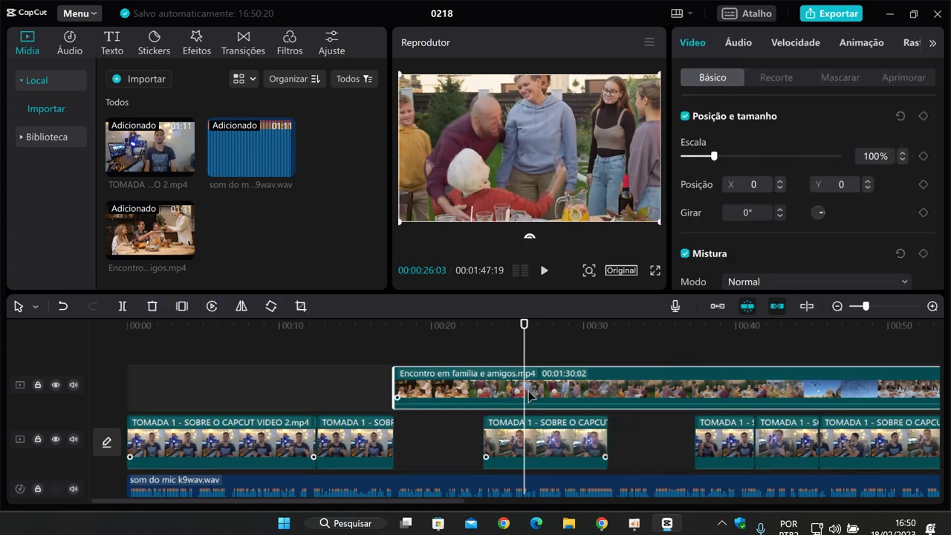
pyautogui.moveTo(525, 357); pyautogui.dragTo(438, 368)
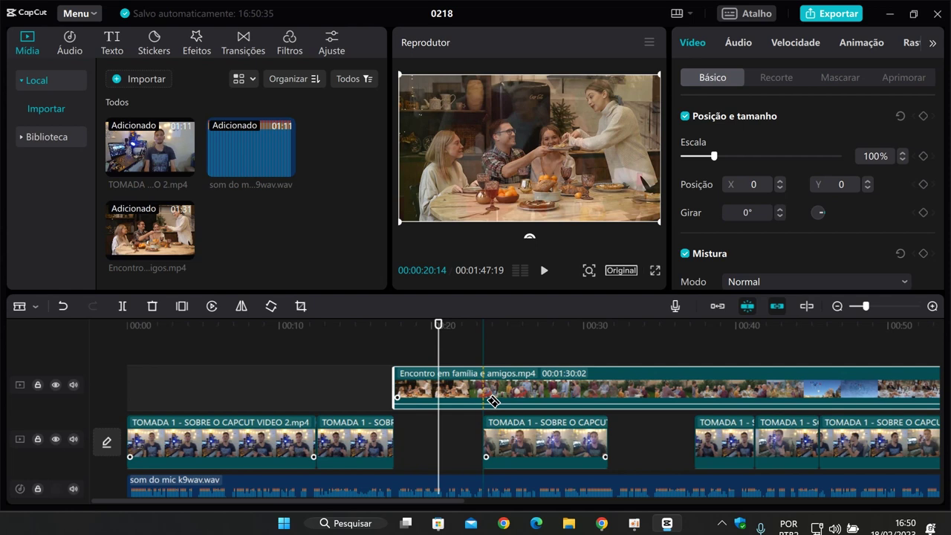
pyautogui.hotkey('ctrl', 'b')
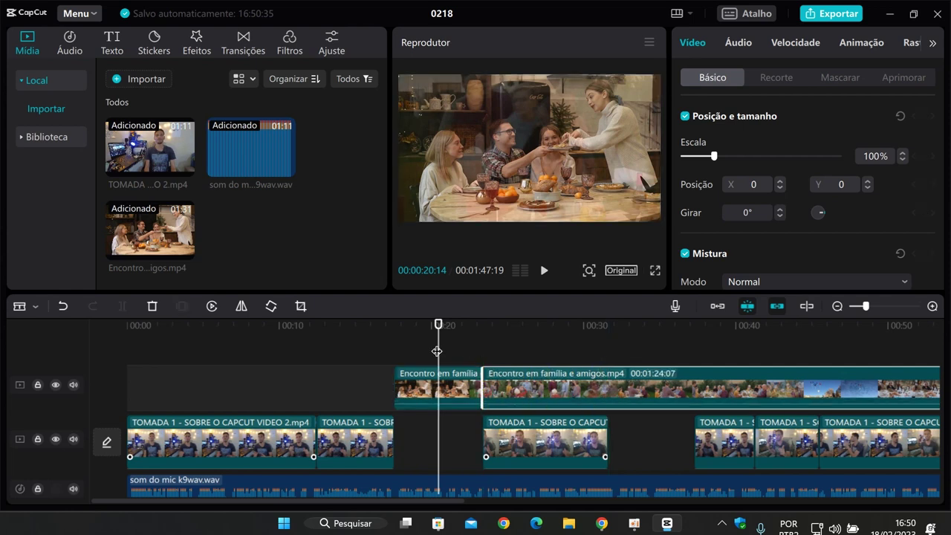
pyautogui.moveTo(438, 347); pyautogui.dragTo(559, 364)
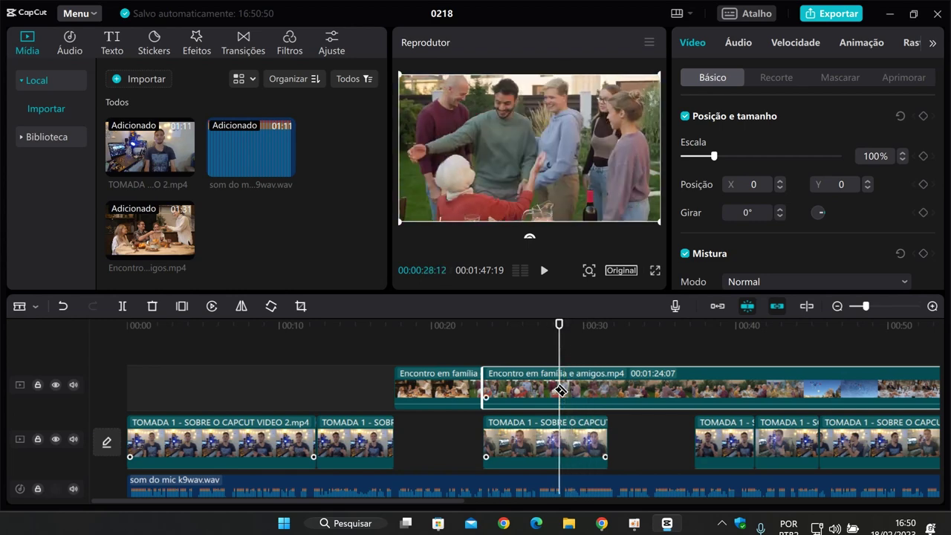
pyautogui.hotkey('ctrl', 'b')
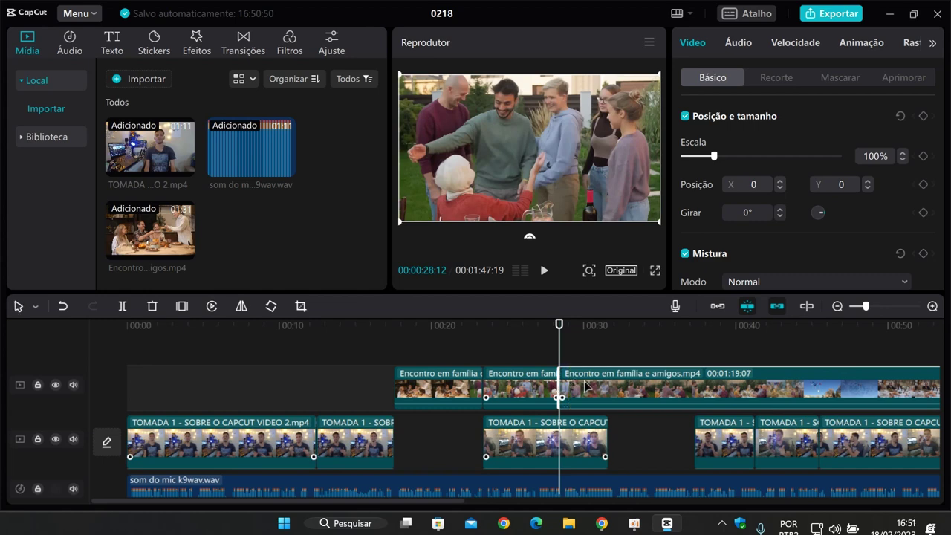
pyautogui.press('Delete')
pyautogui.click(450, 392)
pyautogui.press('Delete')
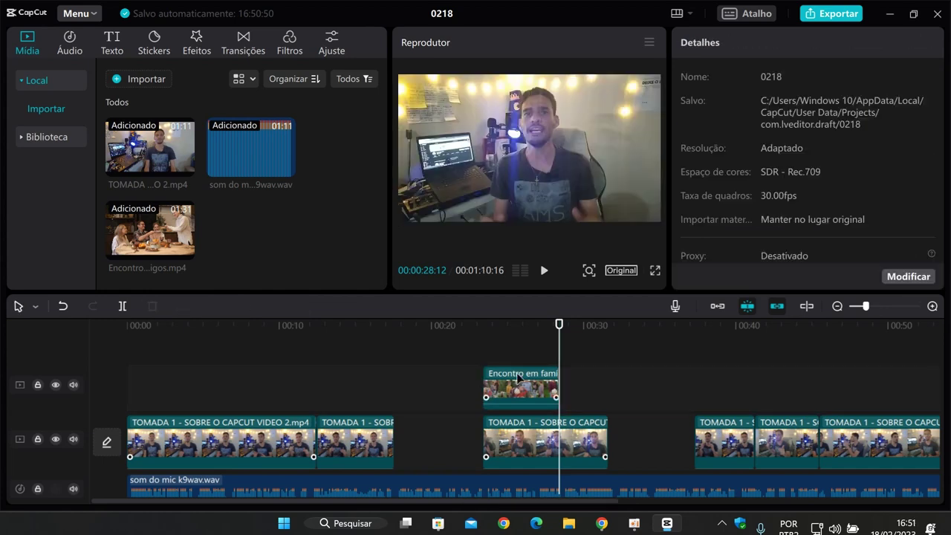
# - Place the remaining overlay piece in the first gap of the main track and extend its end to fill the gap
pyautogui.moveTo(521, 385); pyautogui.dragTo(437, 450)
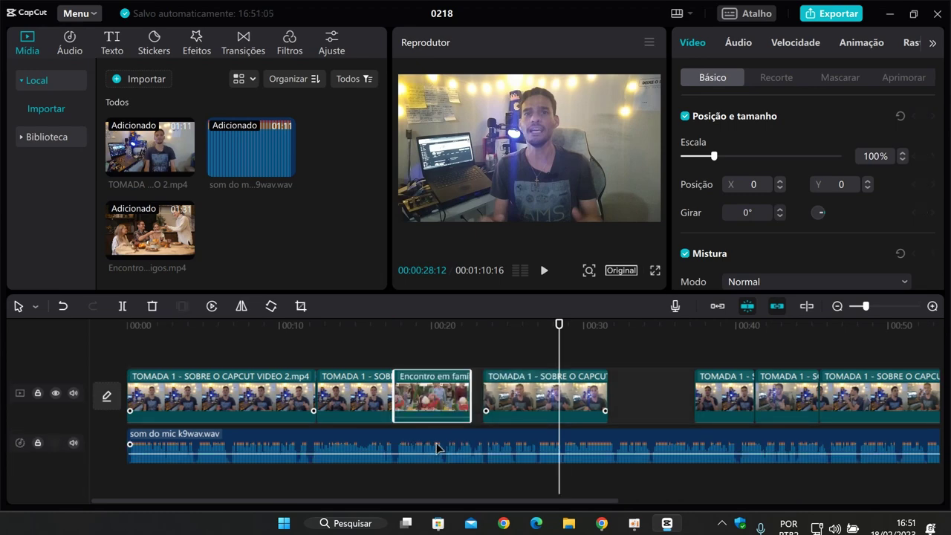
pyautogui.click(384, 355)
pyautogui.press('space')
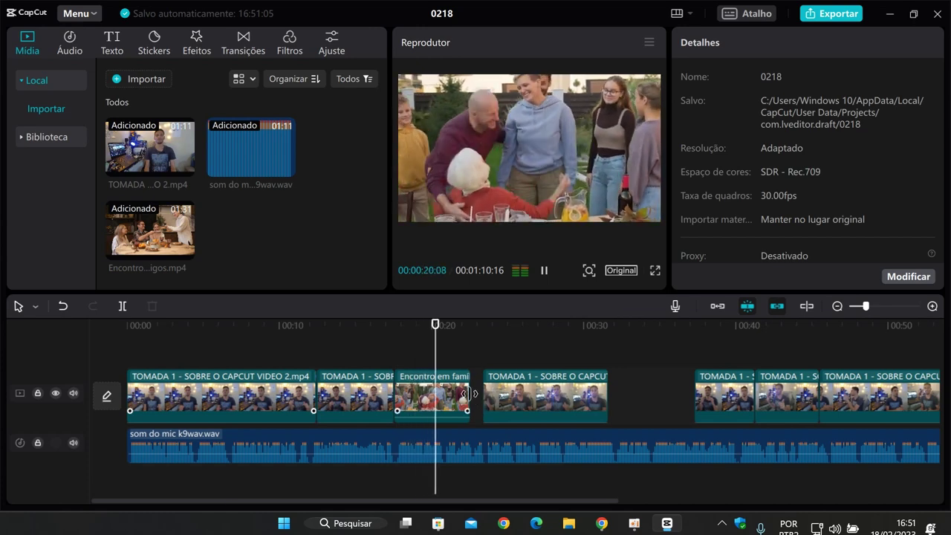
pyautogui.press('space')
pyautogui.moveTo(447, 399); pyautogui.dragTo(398, 392)
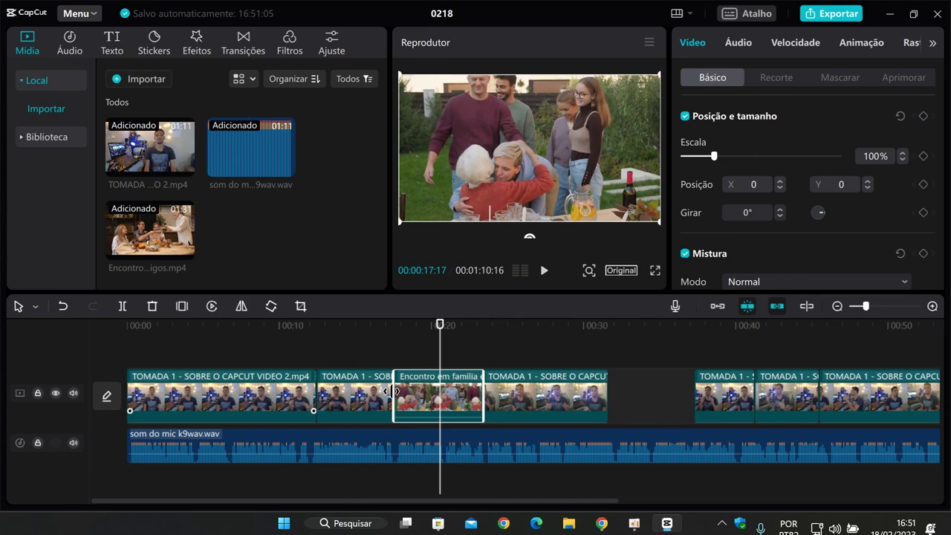
pyautogui.moveTo(389, 392)
pyautogui.mouseDown()
pyautogui.moveTo(407, 391)
pyautogui.moveTo(393, 391)
pyautogui.mouseUp()
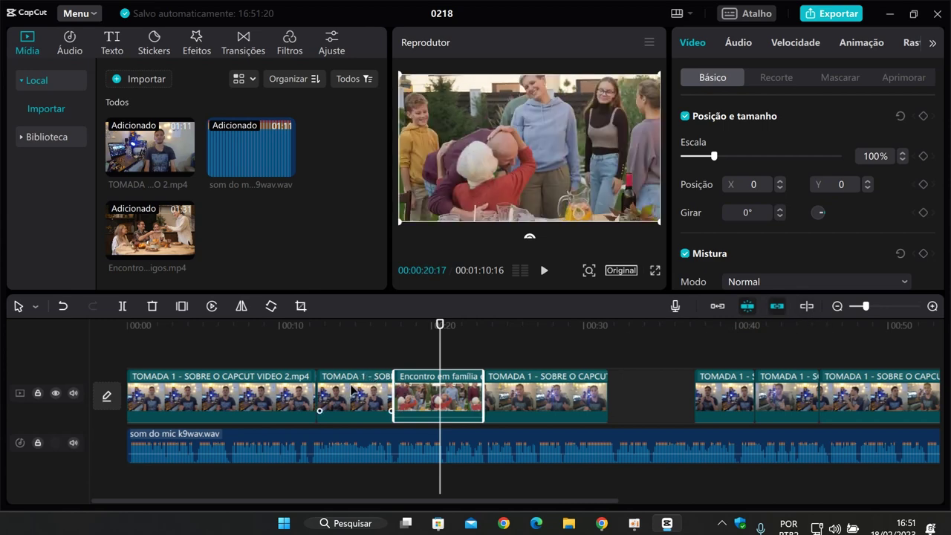
# - Play the timeline from about 17 seconds to check the footage inserted in the gap
pyautogui.click(393, 357)
pyautogui.press('space')
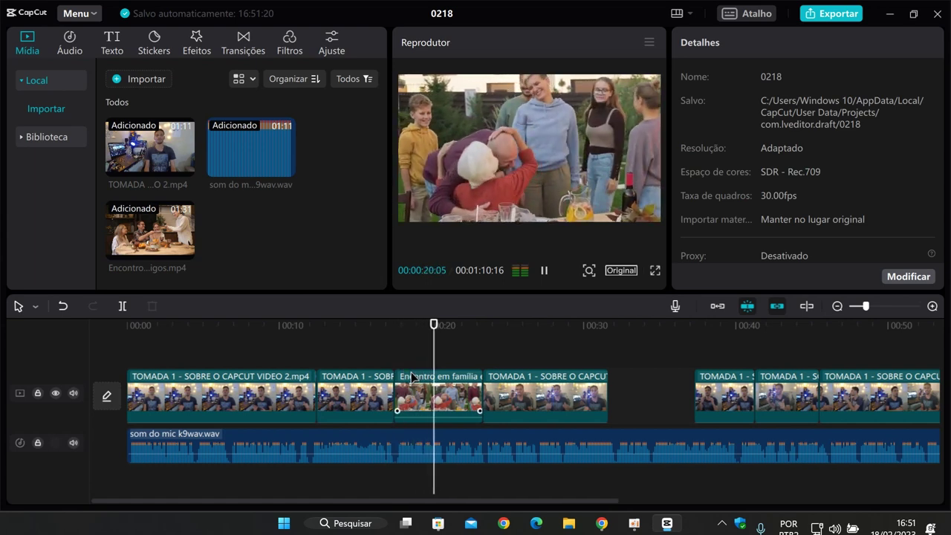
pyautogui.press('space')
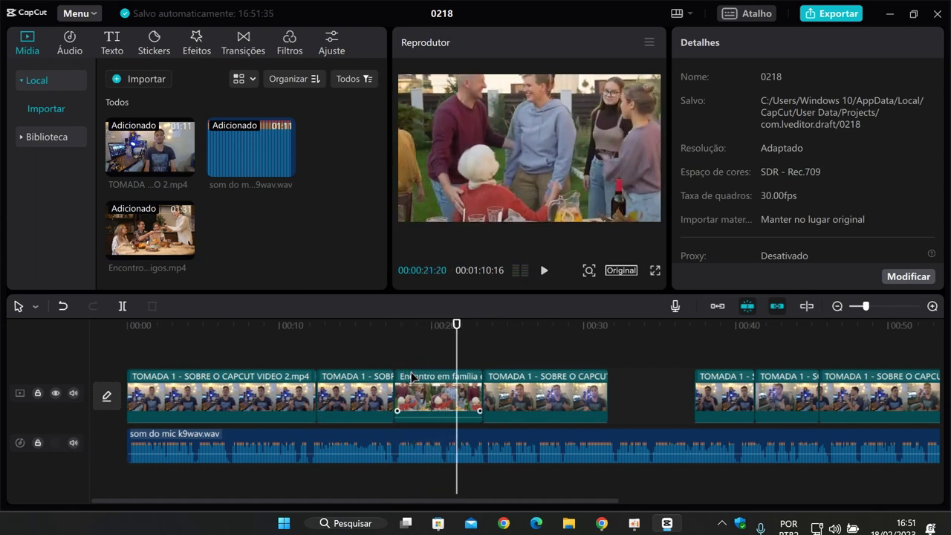
# - Undo the overlay edits and the segment deletions until the main video track is gapless again
pyautogui.moveTo(411, 378)
pyautogui.mouseDown()
pyautogui.moveTo(411, 357)
pyautogui.moveTo(411, 377)
pyautogui.mouseUp()
pyautogui.hotkey('ctrl', 'z')
pyautogui.hotkey('ctrl', 'z')
pyautogui.hotkey('ctrl', 'z')
pyautogui.hotkey('ctrl', 'z')
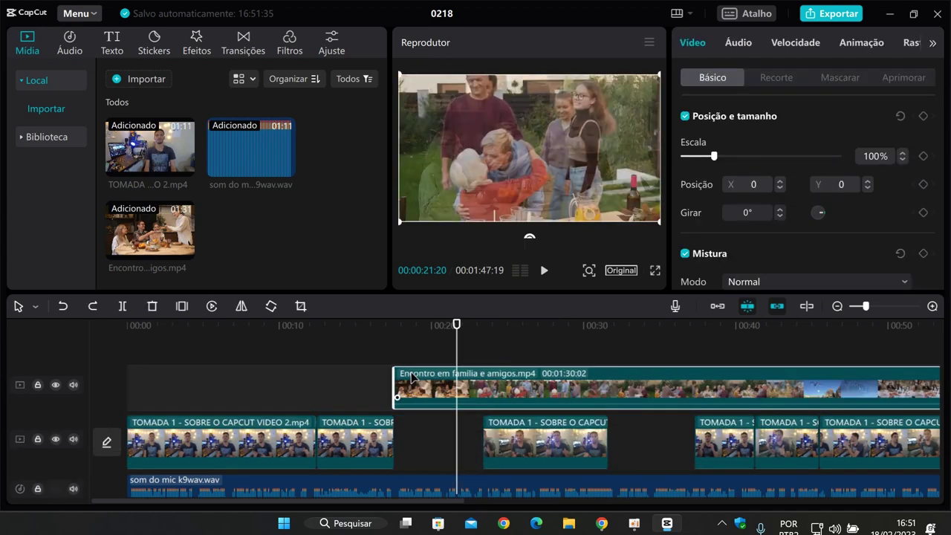
pyautogui.hotkey('ctrl', 'z')
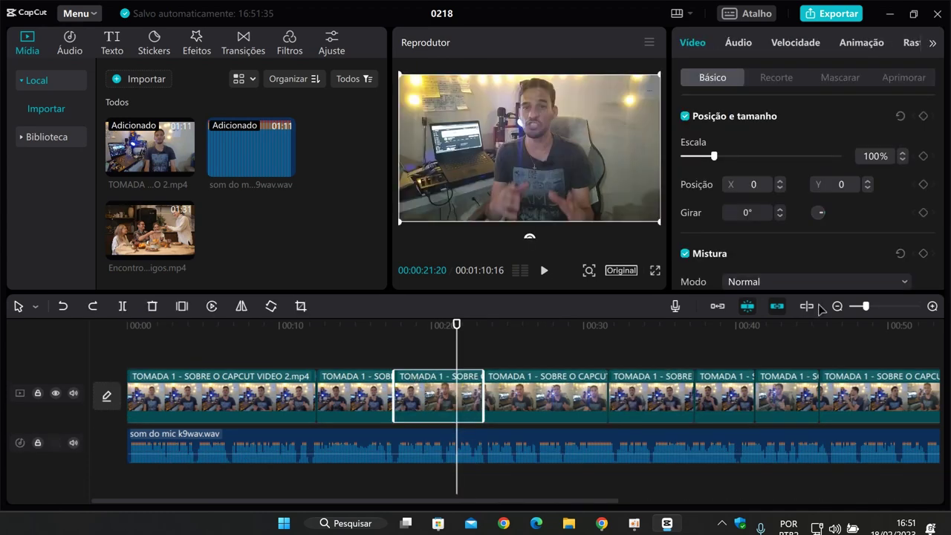
# - Turn the main track magnet back on and place "Encontro em família e amigos" above the main video, starting at about 9 seconds
pyautogui.click(717, 308)
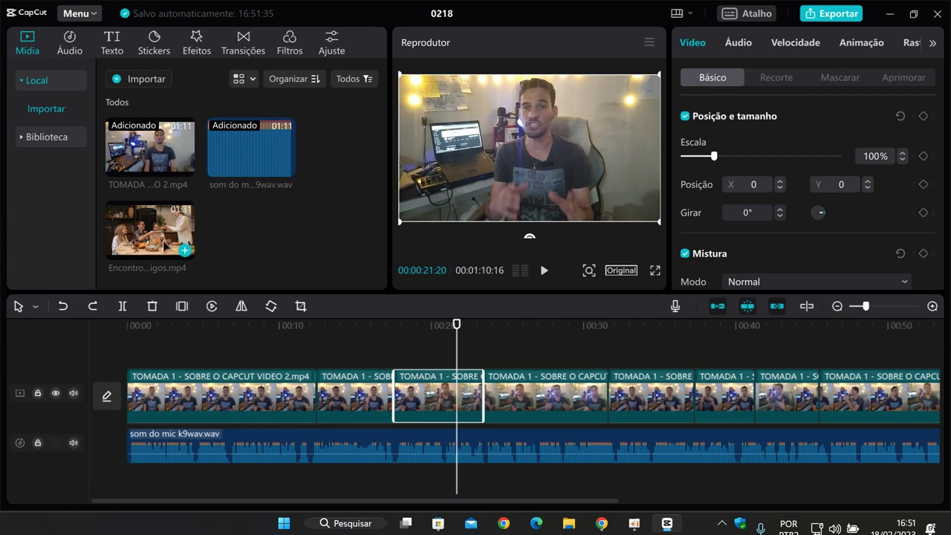
pyautogui.moveTo(150, 231); pyautogui.dragTo(533, 359)
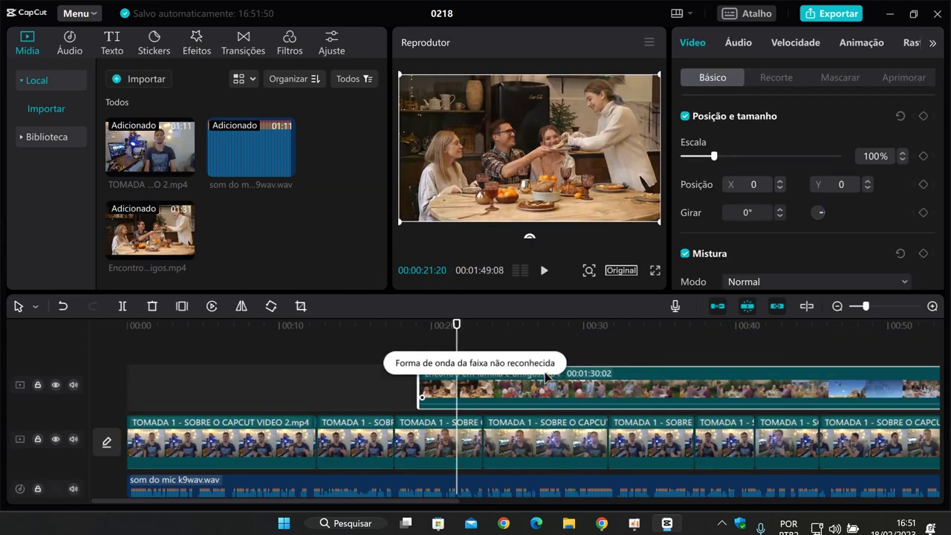
pyautogui.moveTo(543, 378); pyautogui.dragTo(454, 386)
# - Split the overlay video at about 17, 22, 32, 40 and 44 seconds
pyautogui.press('b')
pyautogui.click(468, 392)
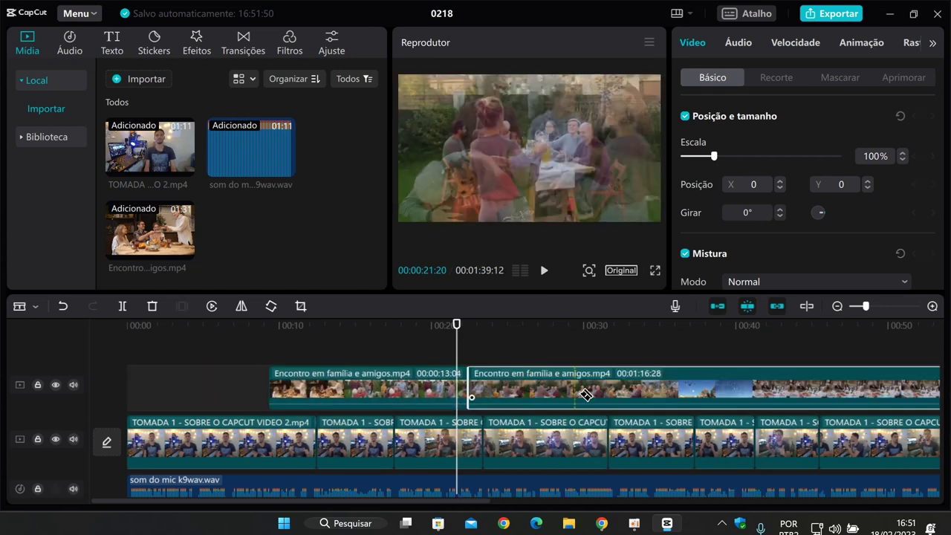
pyautogui.click(621, 390)
pyautogui.click(394, 393)
pyautogui.click(804, 392)
pyautogui.click(741, 392)
# - Delete the overlay pieces starting at about 22 and 9 seconds
pyautogui.press('a')
pyautogui.click(525, 385)
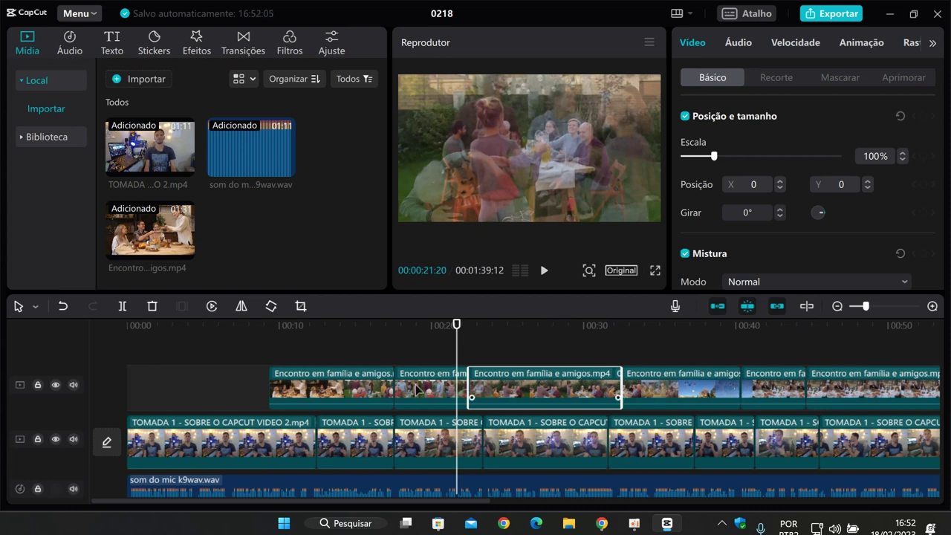
pyautogui.press('Delete')
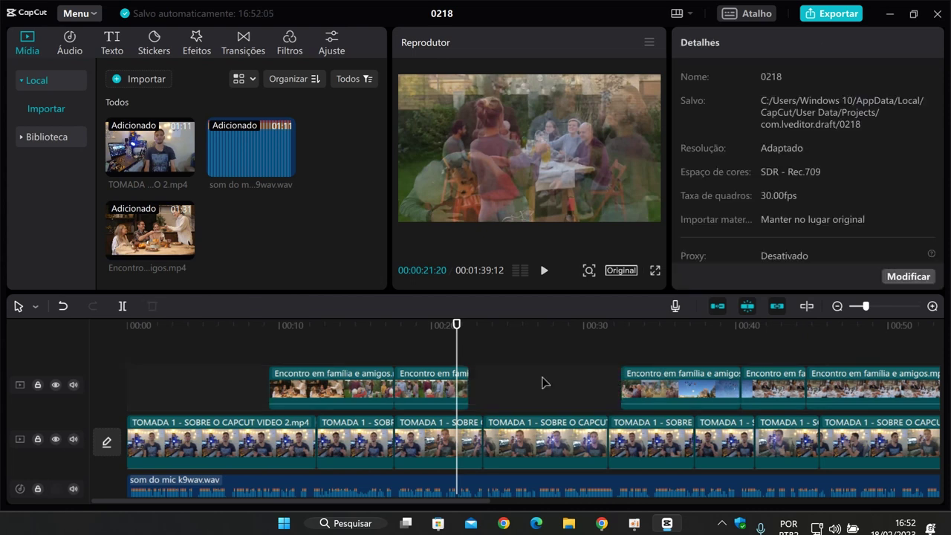
pyautogui.click(349, 385)
pyautogui.press('Delete')
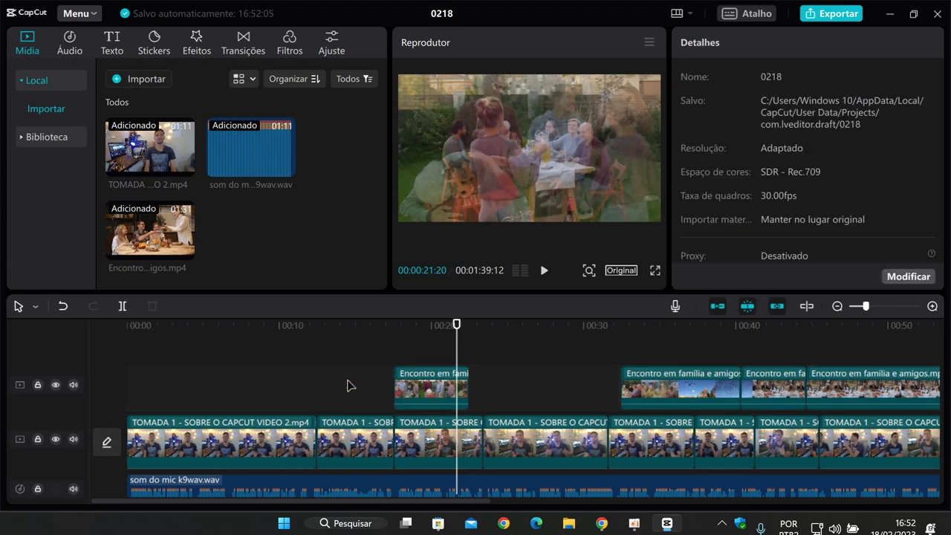
# - Check the timeline at the start, at about 16 seconds and on to about 20 seconds, where the overlay covers the main video
pyautogui.click(181, 446)
pyautogui.click(113, 425)
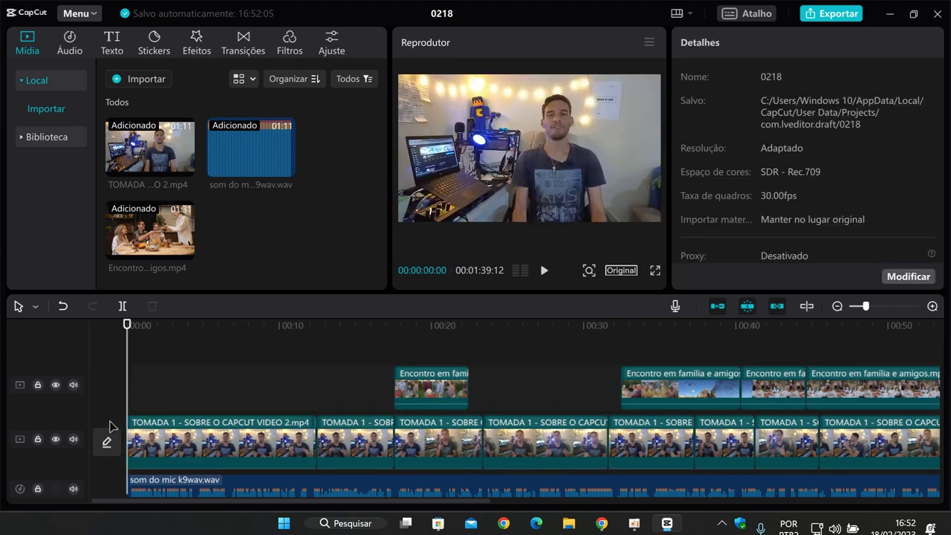
pyautogui.click(232, 438)
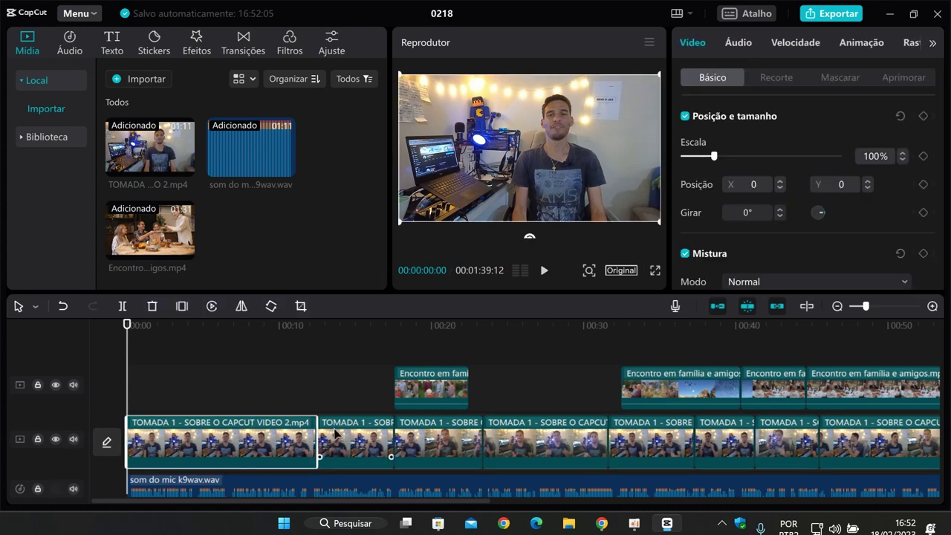
pyautogui.click(374, 359)
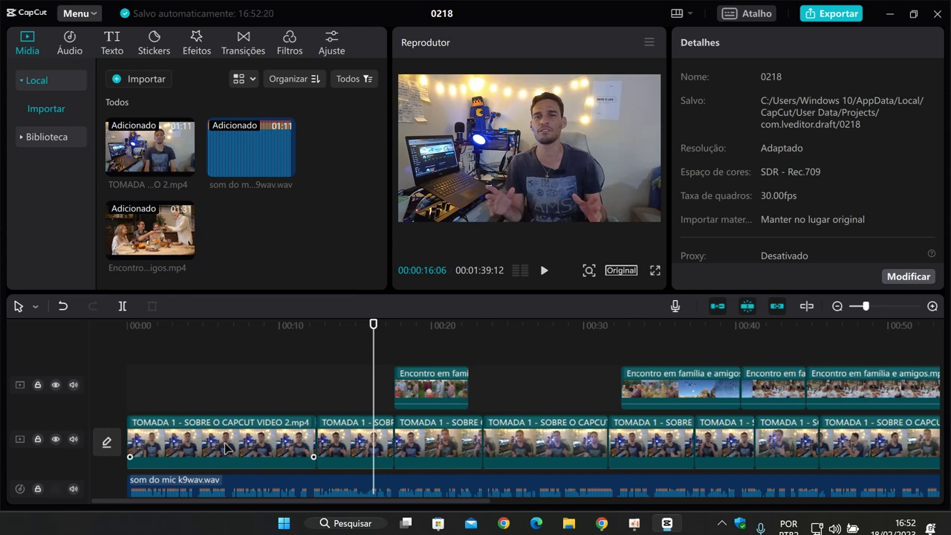
pyautogui.moveTo(372, 350); pyautogui.dragTo(435, 350)
# - Shrink the overlay piece at about 17 seconds to 39%, position it at X -799, Y 324, and preview it full screen
pyautogui.click(425, 385)
pyautogui.moveTo(401, 223); pyautogui.dragTo(481, 186)
pyautogui.moveTo(531, 168); pyautogui.dragTo(414, 160)
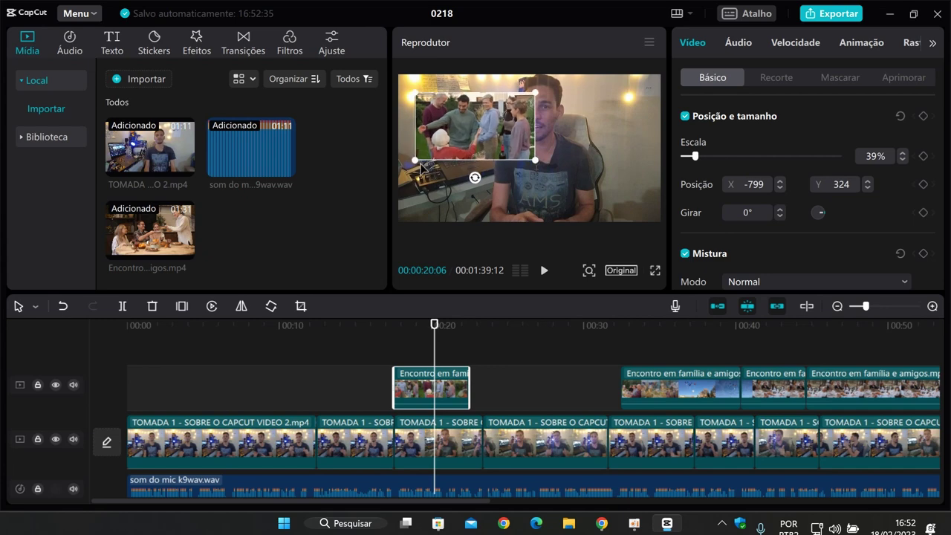
pyautogui.click(654, 272)
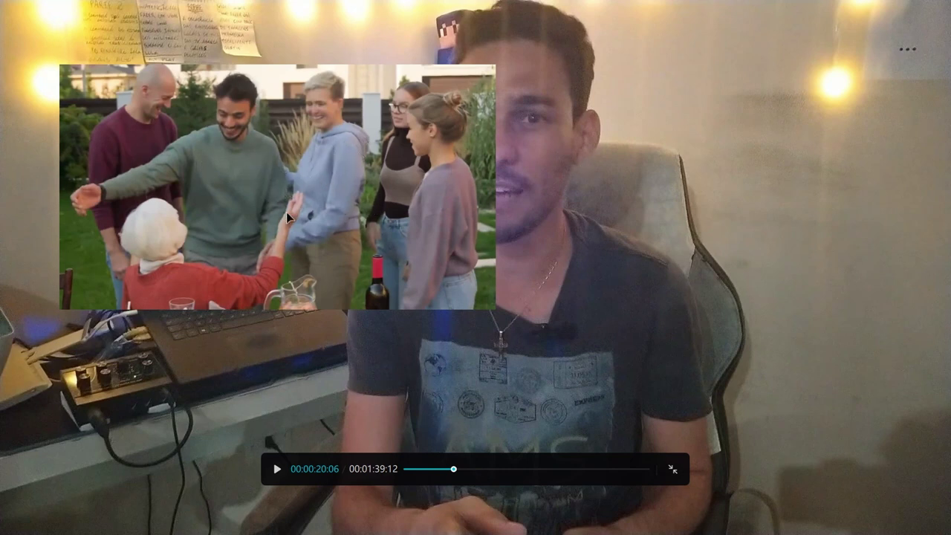
pyautogui.click(674, 469)
# - Enlarge the overlay piece to 77% and position it at X -491, Y -237
pyautogui.moveTo(484, 139); pyautogui.dragTo(507, 176)
pyautogui.moveTo(555, 209); pyautogui.dragTo(506, 170)
pyautogui.moveTo(691, 156)
pyautogui.mouseDown()
pyautogui.moveTo(728, 158)
pyautogui.moveTo(704, 158)
pyautogui.mouseUp()
# - Look through the overlay piece's blend and stabilization settings, and try a lower opacity before restoring it to 100%
pyautogui.scroll(-3, 795, 195)
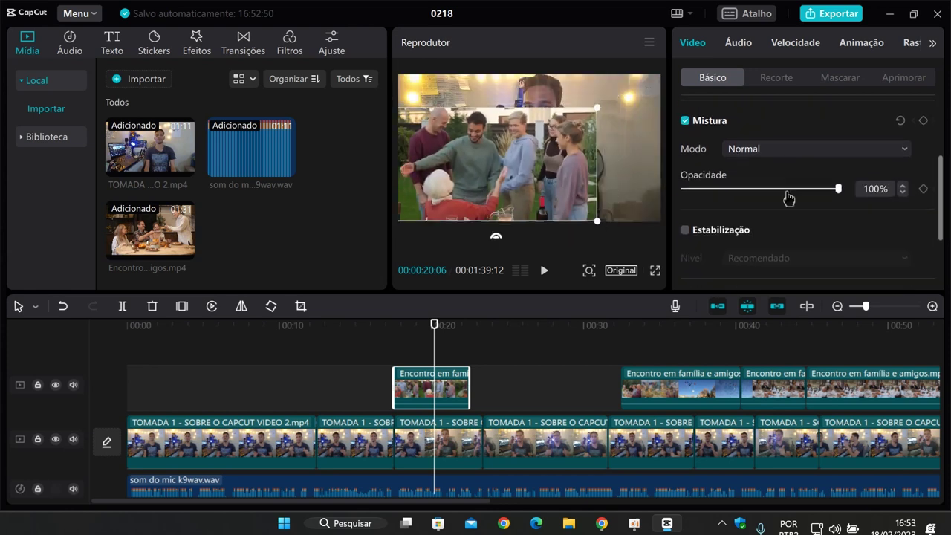
pyautogui.scroll(3, 794, 185)
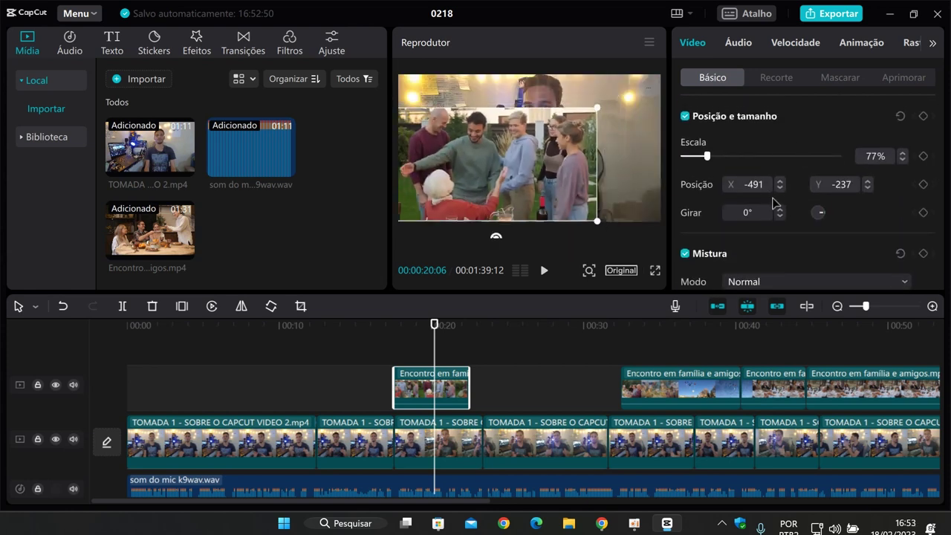
pyautogui.scroll(-5, 788, 223)
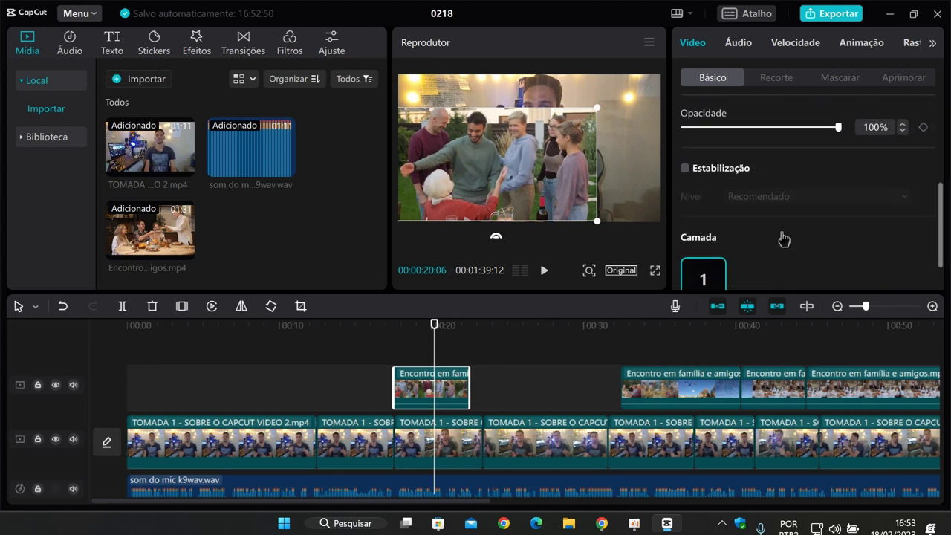
pyautogui.scroll(1, 788, 186)
pyautogui.moveTo(794, 134); pyautogui.dragTo(844, 133)
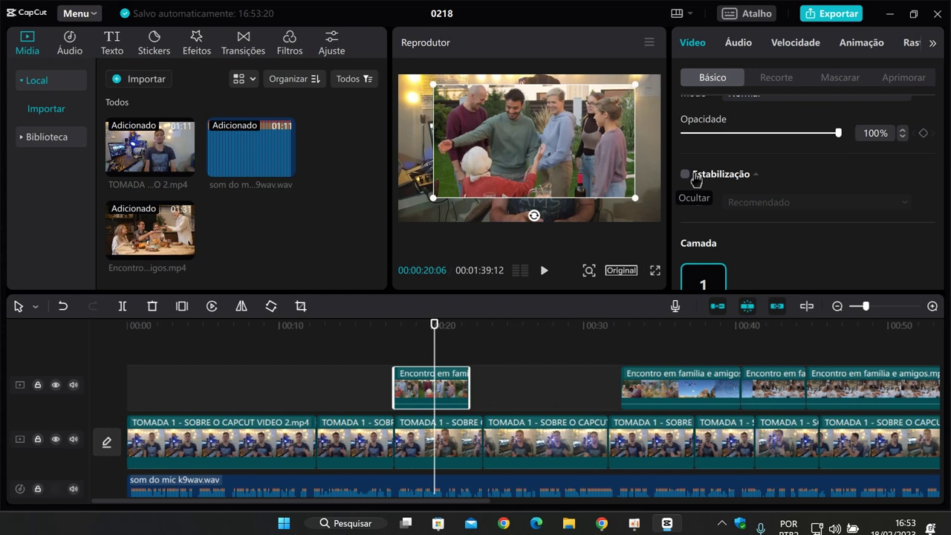
# - Enlarge the overlay piece and centre it over the frame, leaving only a narrow border of the main video
pyautogui.moveTo(432, 202); pyautogui.dragTo(411, 228)
pyautogui.moveTo(599, 185); pyautogui.dragTo(594, 192)
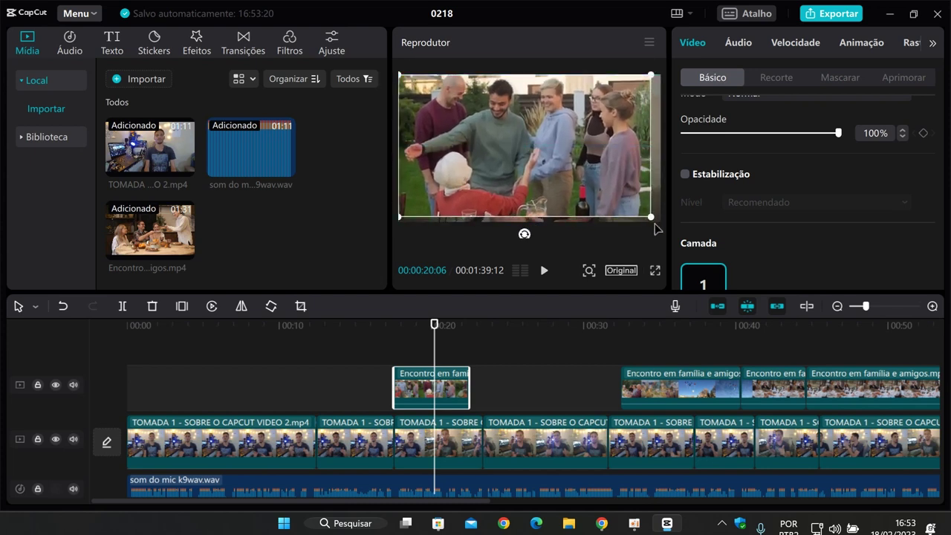
pyautogui.moveTo(651, 223); pyautogui.dragTo(661, 228)
pyautogui.moveTo(571, 178); pyautogui.dragTo(567, 182)
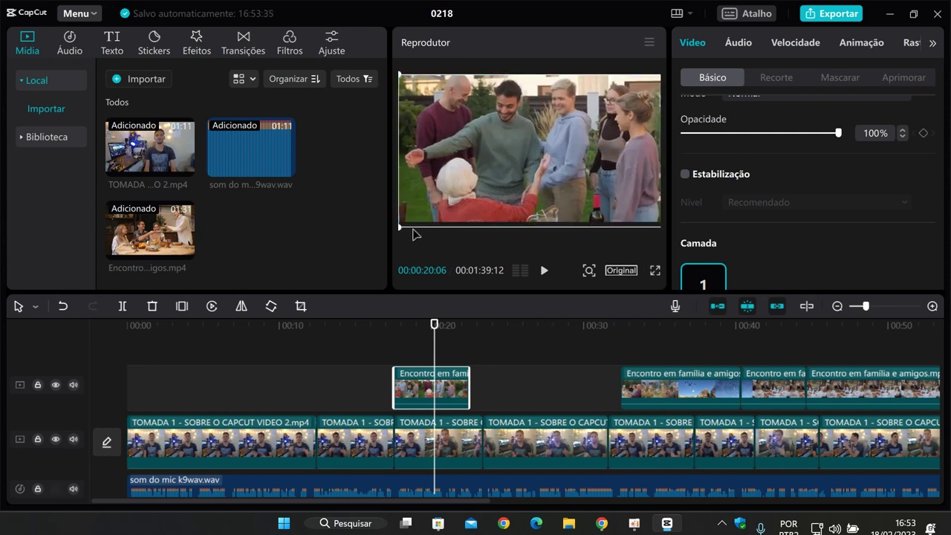
pyautogui.moveTo(400, 227); pyautogui.dragTo(408, 227)
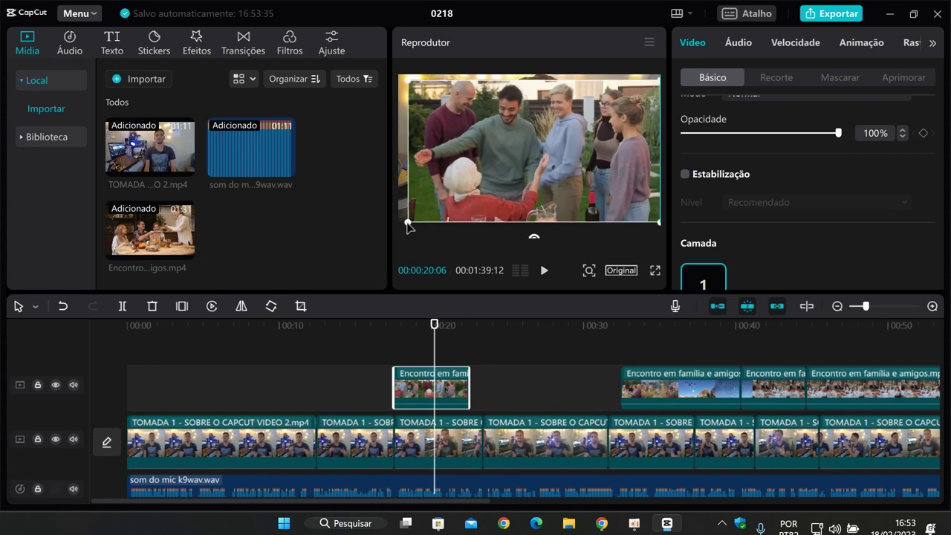
pyautogui.moveTo(517, 177); pyautogui.dragTo(505, 167)
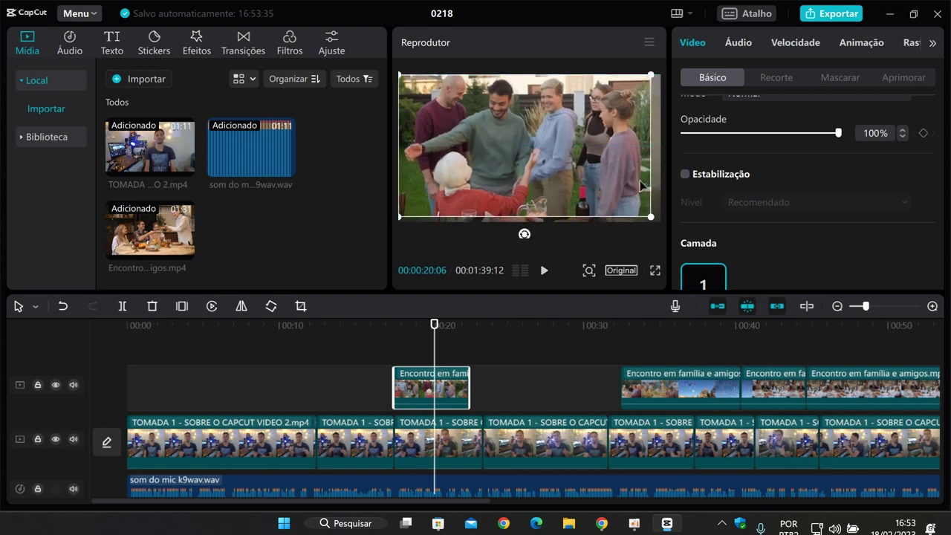
pyautogui.moveTo(656, 219); pyautogui.dragTo(652, 221)
pyautogui.moveTo(568, 160); pyautogui.dragTo(567, 162)
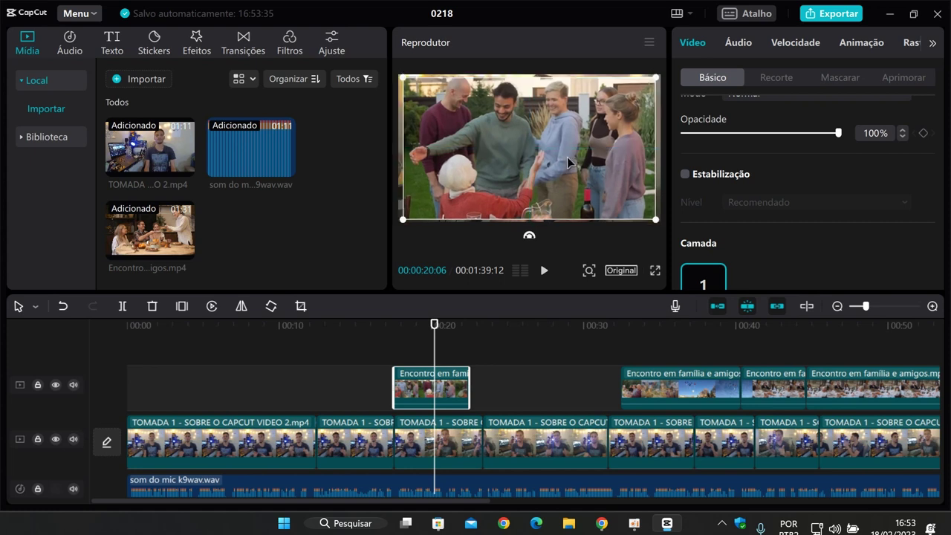
# - Enlarge the overlay piece at about 17 seconds to fill the frame, and move the playhead to about 25 seconds
pyautogui.moveTo(402, 220); pyautogui.dragTo(407, 224)
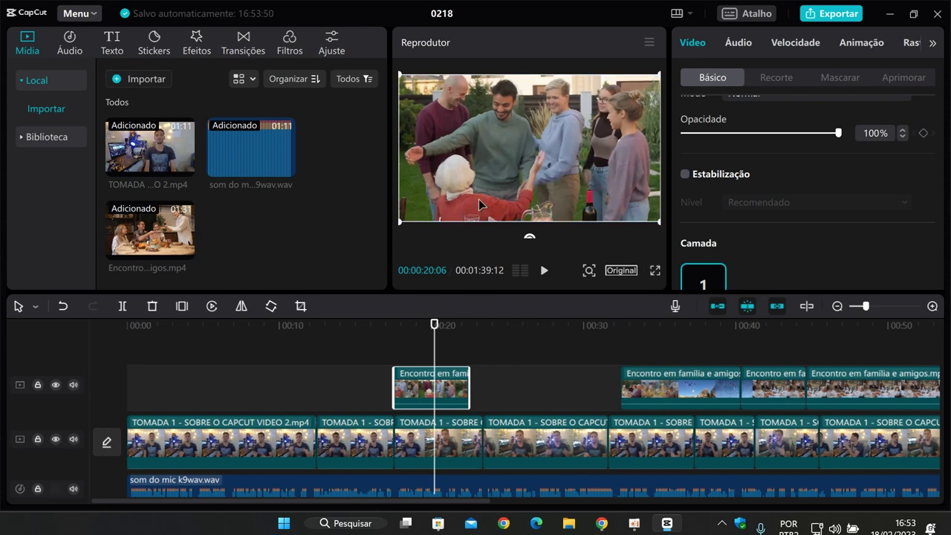
pyautogui.click(519, 399)
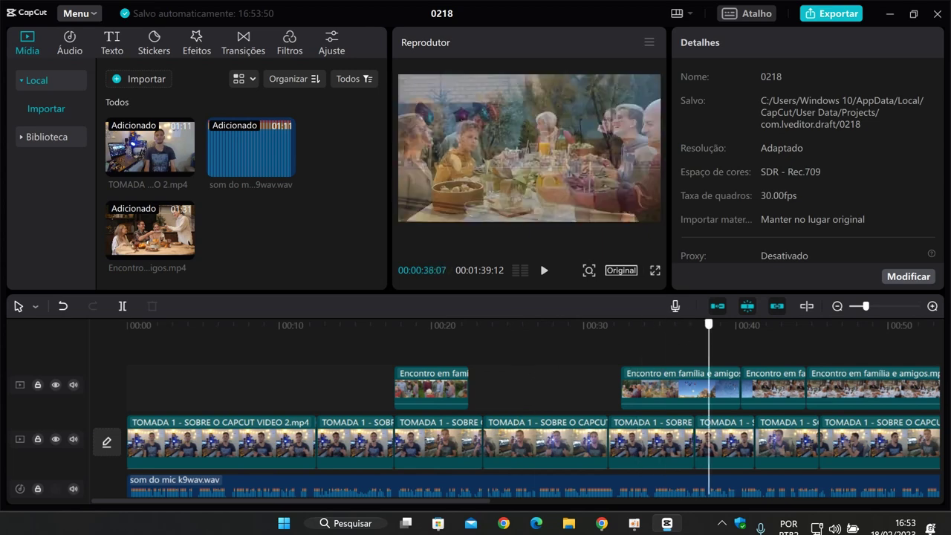
pyautogui.click(506, 376)
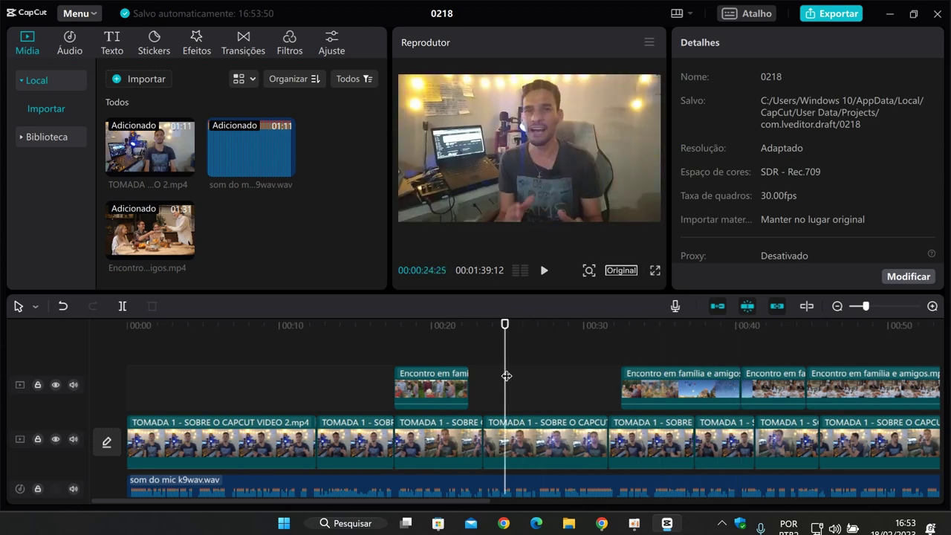
# - Try deleting the first three overlay pieces from the track above the main video, and undo the deletions
pyautogui.click(457, 388)
pyautogui.press('Delete')
pyautogui.click(732, 384)
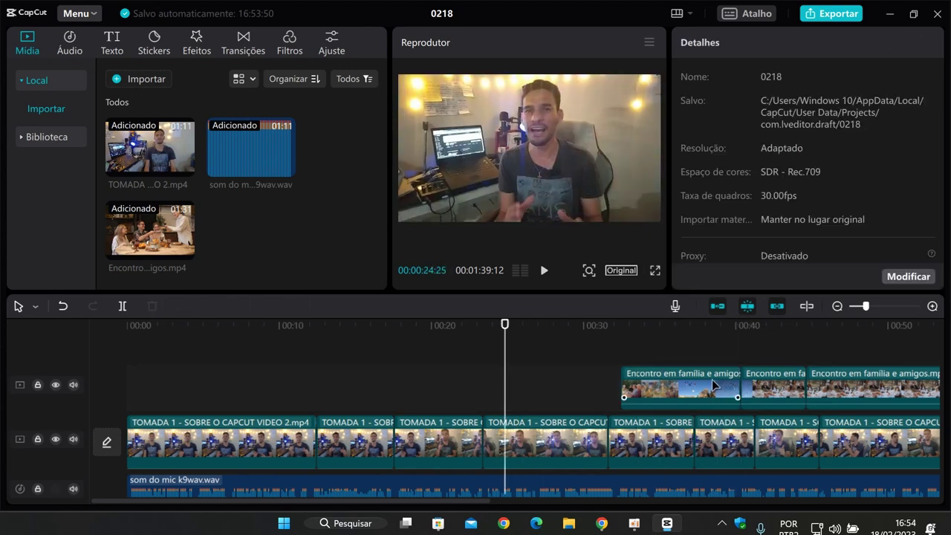
pyautogui.press('Delete')
pyautogui.click(743, 384)
pyautogui.press('Delete')
pyautogui.click(754, 392)
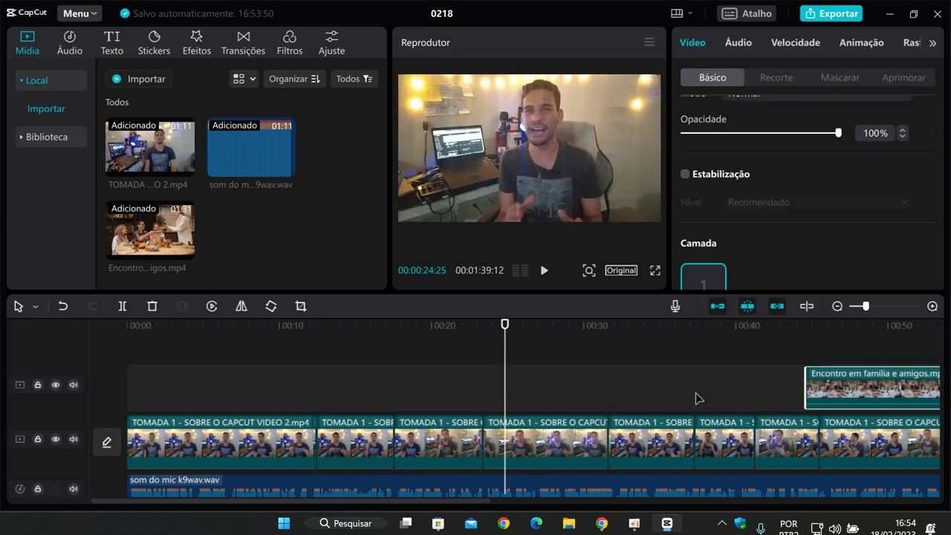
pyautogui.hotkey('ctrl', 'z')
pyautogui.hotkey('ctrl', 'z')
pyautogui.hotkey('ctrl', 'z')
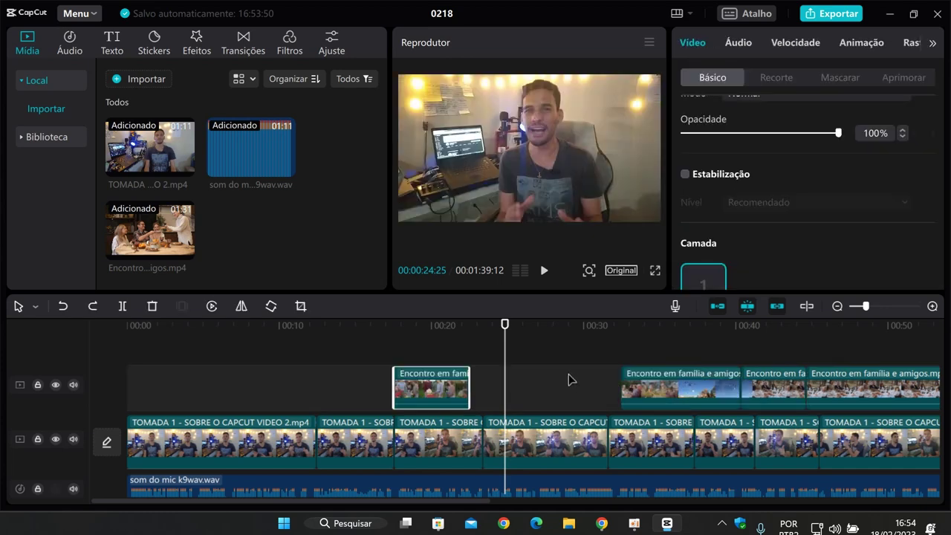
# - Place the playhead at 00:00:14:13 and undo the earlier edits back to a single uncut main clip without any overlay track
pyautogui.click(347, 381)
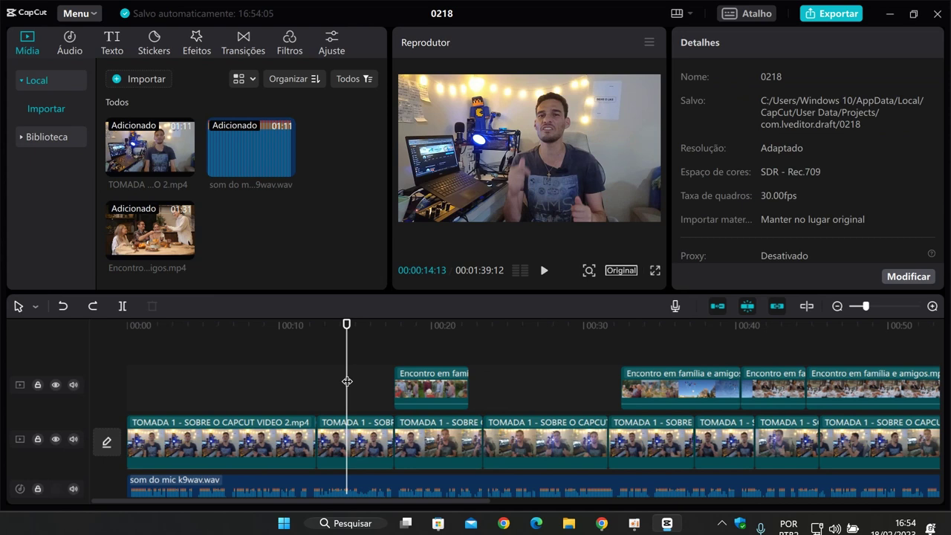
pyautogui.hotkey('ctrl', 'z')
pyautogui.hotkey('ctrl', 'z')
pyautogui.hotkey('ctrl', 'z')
pyautogui.hotkey('ctrl', 'z')
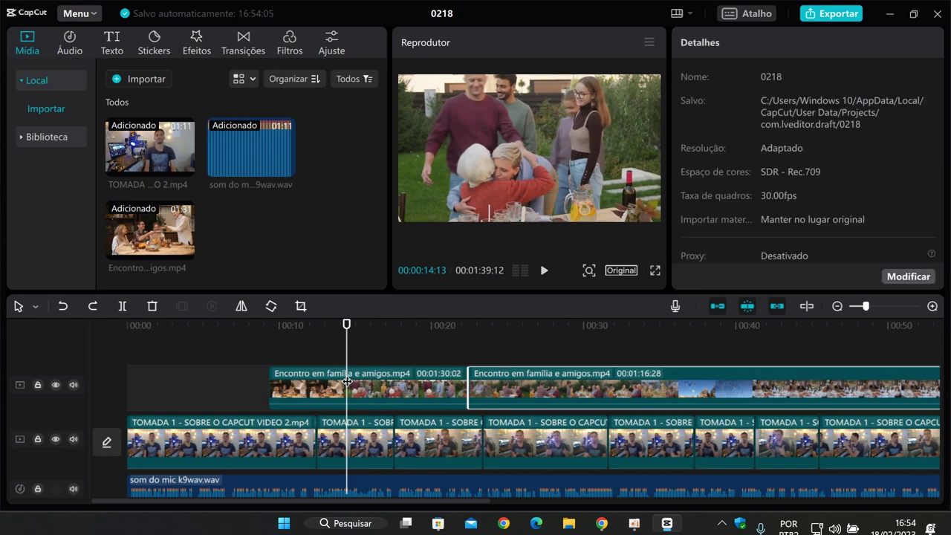
pyautogui.hotkey('ctrl', 'z')
pyautogui.hotkey('ctrl', 'z')
pyautogui.hotkey('ctrl', 'z')
pyautogui.hotkey('ctrl', 'z')
pyautogui.hotkey('ctrl', 'z')
pyautogui.hotkey('ctrl', 'z')
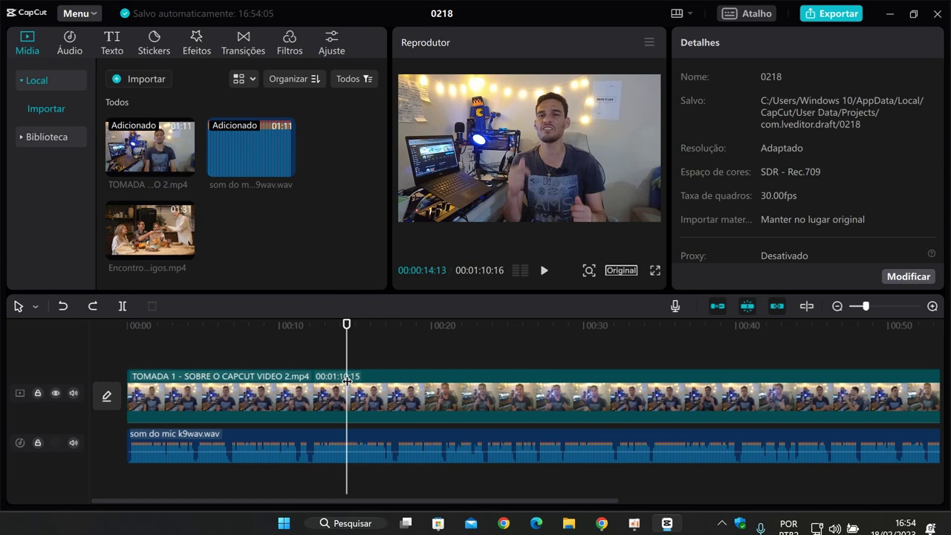
# - Look through the songs offered in the audio library's music list
pyautogui.click(73, 44)
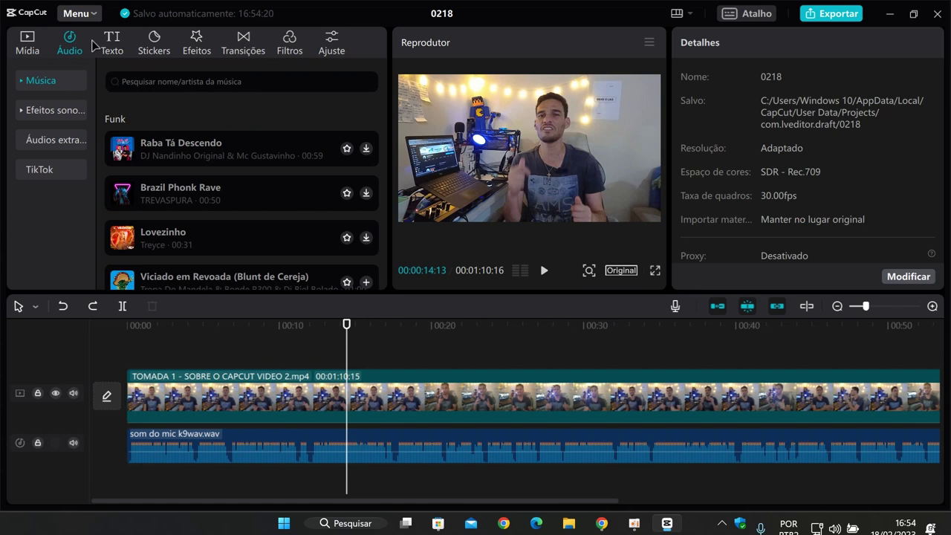
pyautogui.scroll(-1, 219, 197)
pyautogui.scroll(-4, 219, 197)
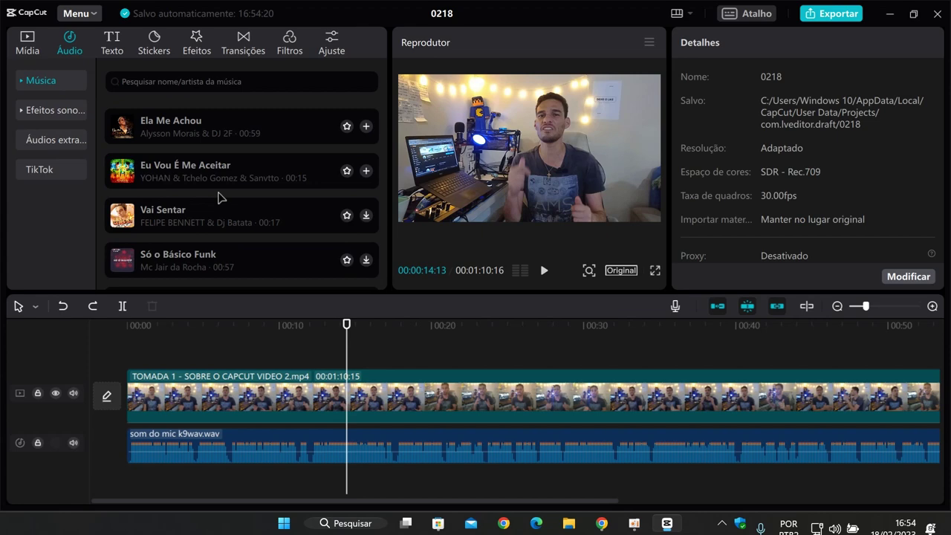
pyautogui.scroll(-5, 219, 197)
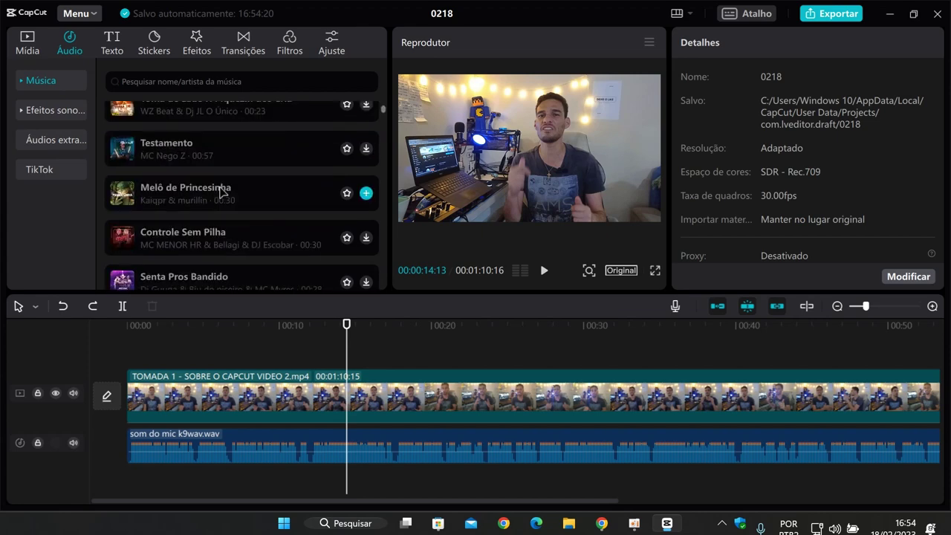
pyautogui.scroll(-2, 220, 190)
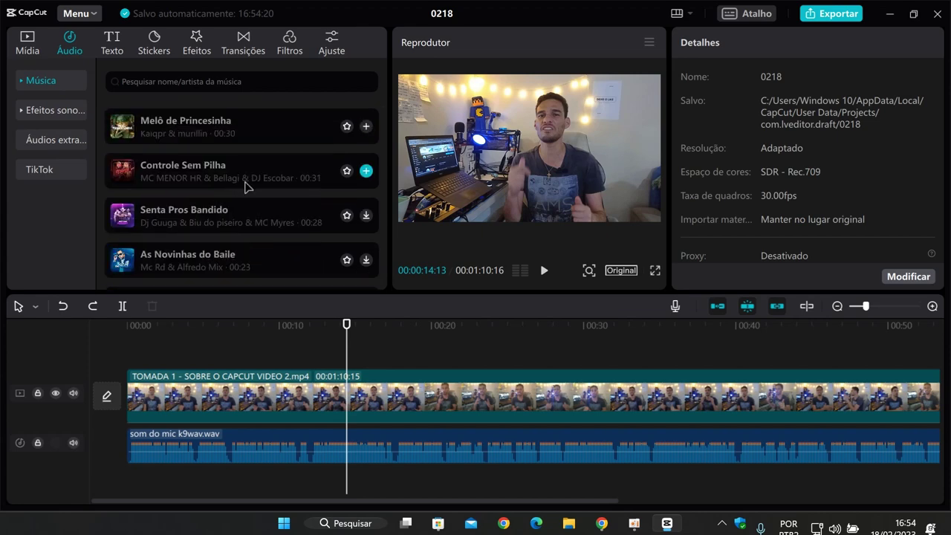
pyautogui.scroll(-3, 246, 188)
pyautogui.scroll(-3, 240, 165)
pyautogui.scroll(3, 236, 169)
pyautogui.scroll(1, 232, 170)
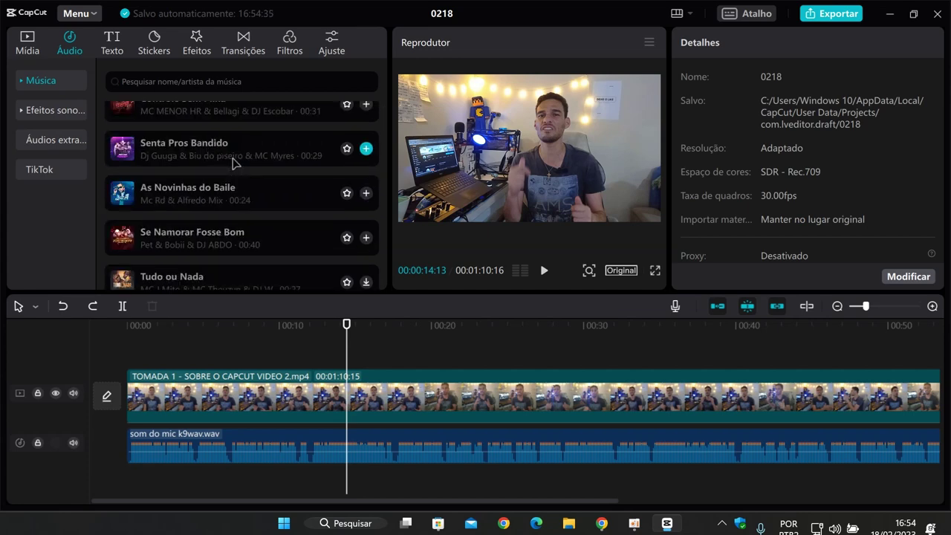
# - Open the favourite sound effects and preview "Som de transição tenso" and "Woosh"
pyautogui.click(31, 110)
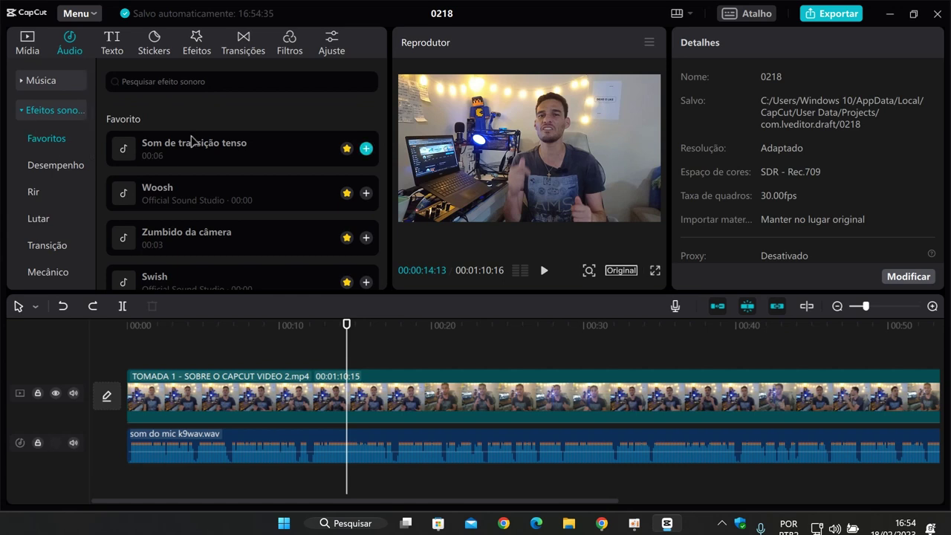
pyautogui.scroll(-1, 223, 213)
pyautogui.scroll(1, 219, 218)
pyautogui.click(245, 155)
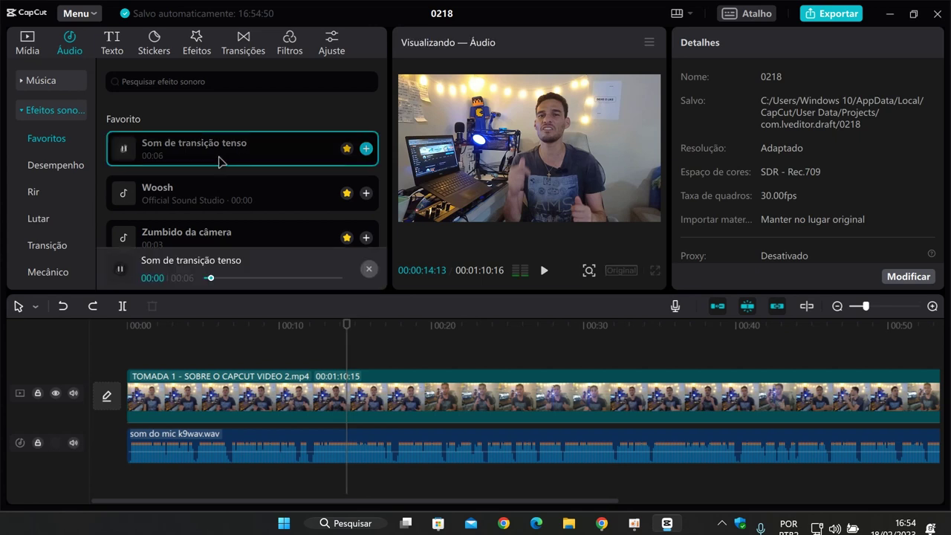
pyautogui.click(247, 198)
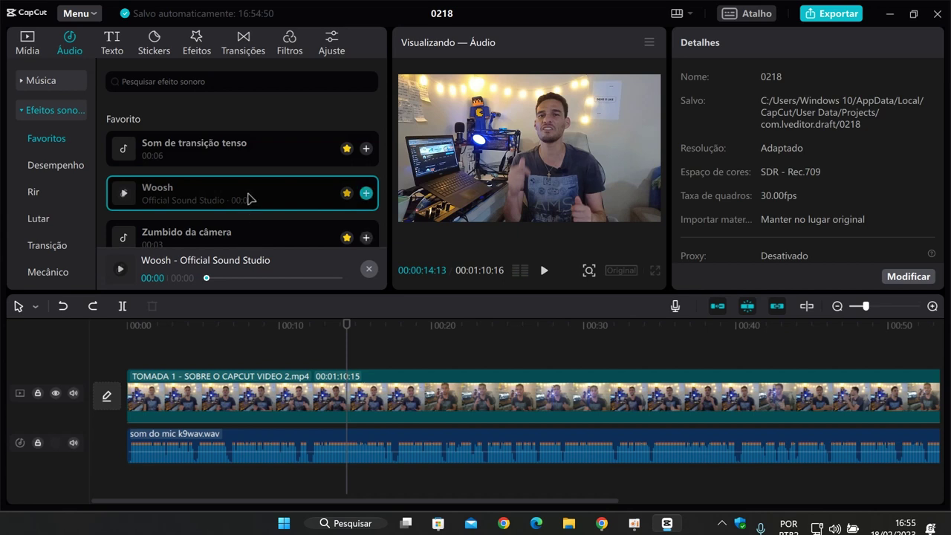
# - Preview the "Zumbido da câmera", "Swish" and three keyboard typing sounds among the favourite effects, and pause playback
pyautogui.scroll(-1, 248, 199)
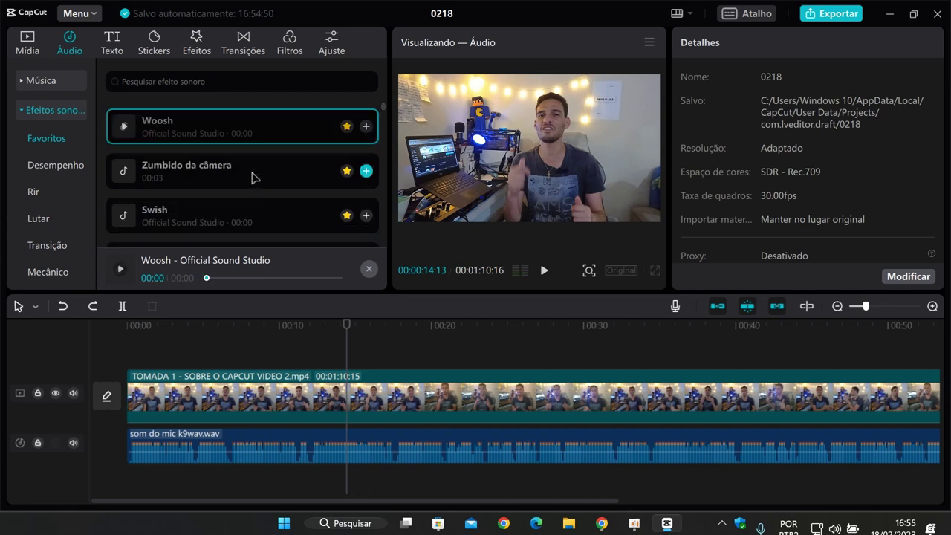
pyautogui.click(249, 175)
pyautogui.click(235, 224)
pyautogui.scroll(-5, 245, 178)
pyautogui.click(245, 172)
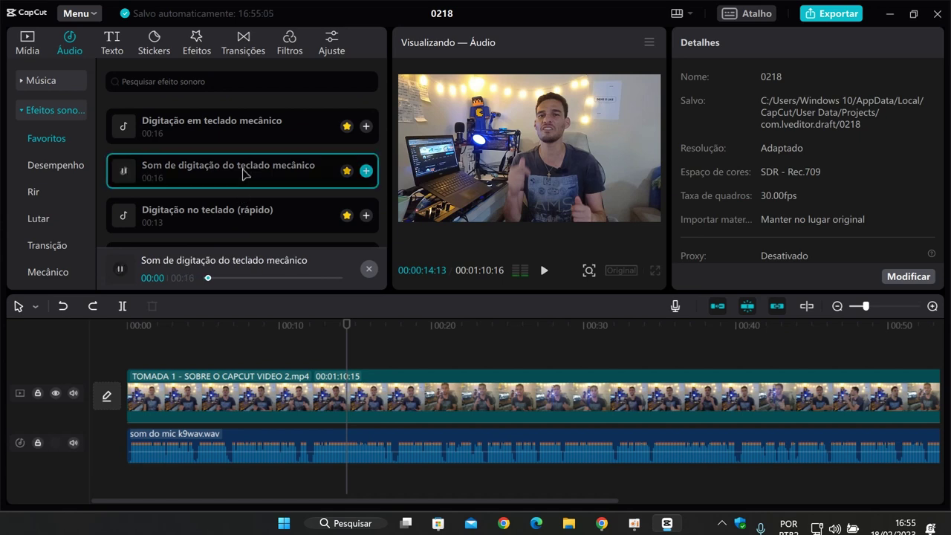
pyautogui.click(255, 128)
pyautogui.click(251, 219)
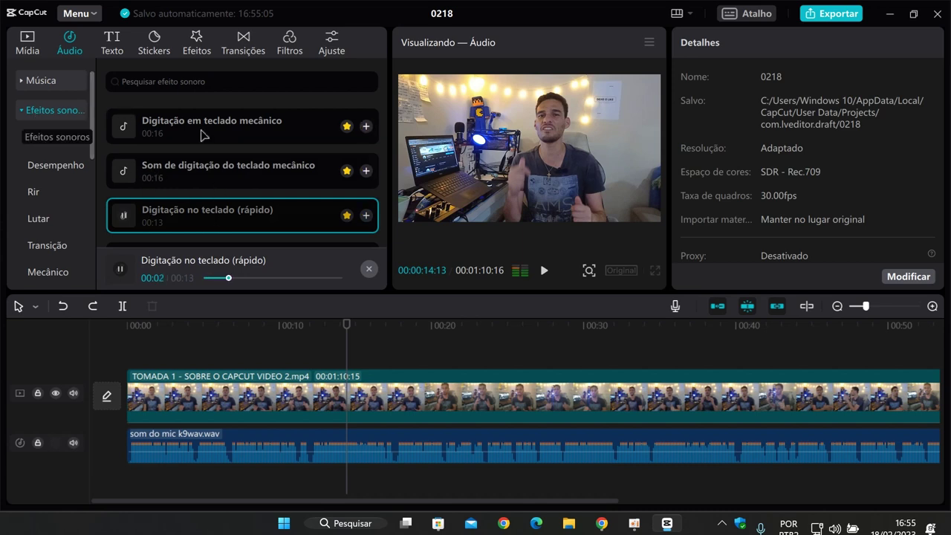
pyautogui.click(119, 271)
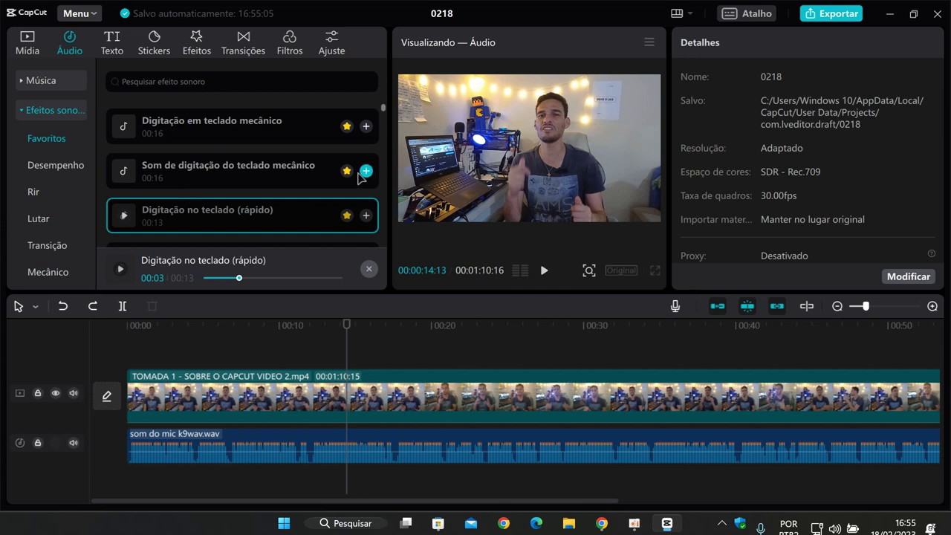
# - Browse the sound effect categories, preview "Ondas (curtas)" under Ambiente, and return to the favourites
pyautogui.scroll(3, 344, 186)
pyautogui.scroll(-2, 305, 182)
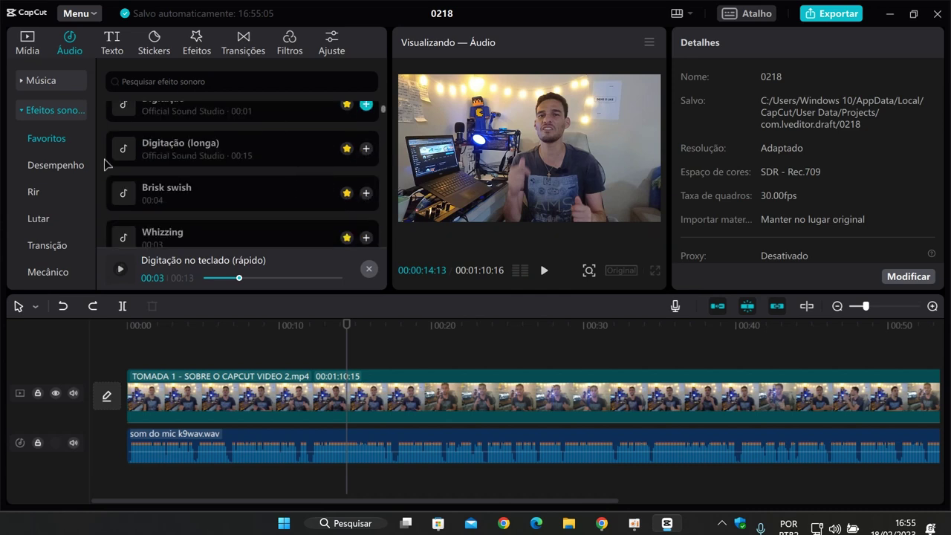
pyautogui.scroll(-6, 50, 228)
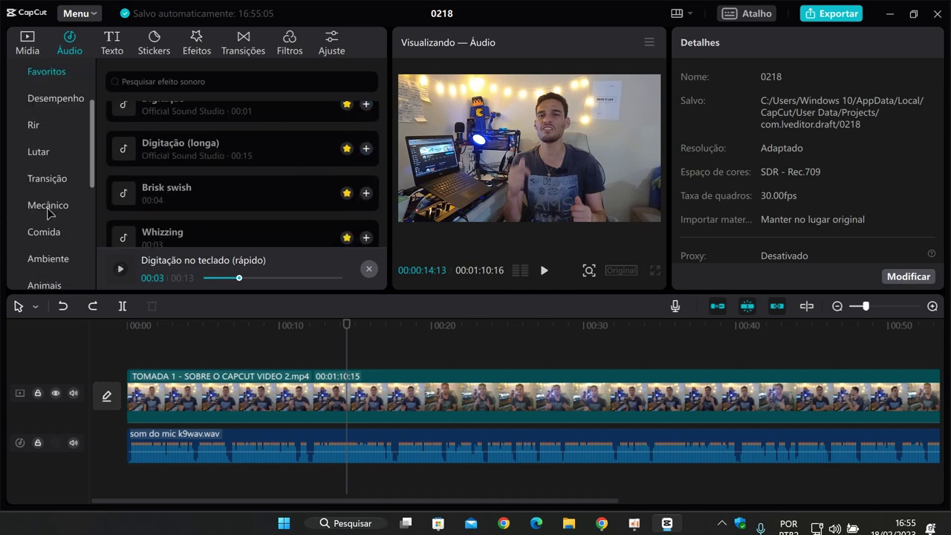
pyautogui.scroll(5, 49, 223)
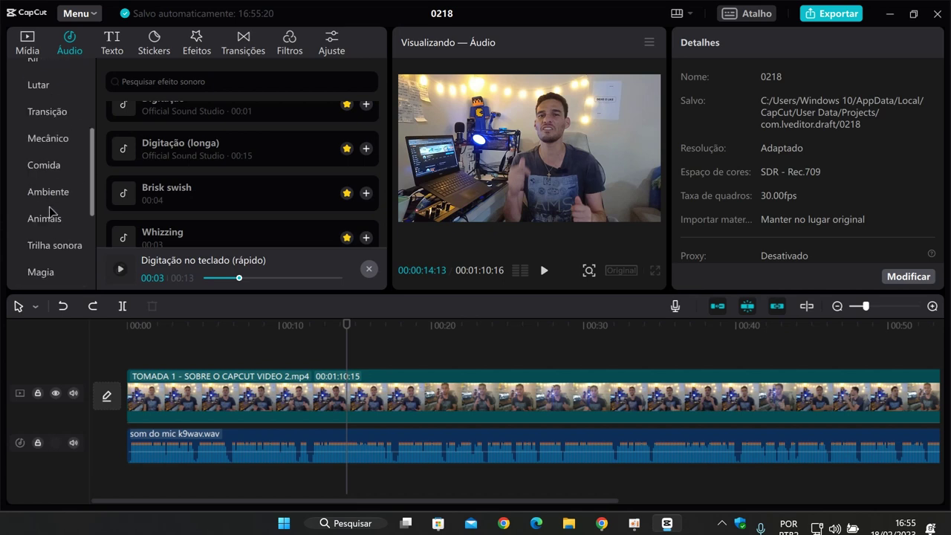
pyautogui.click(47, 193)
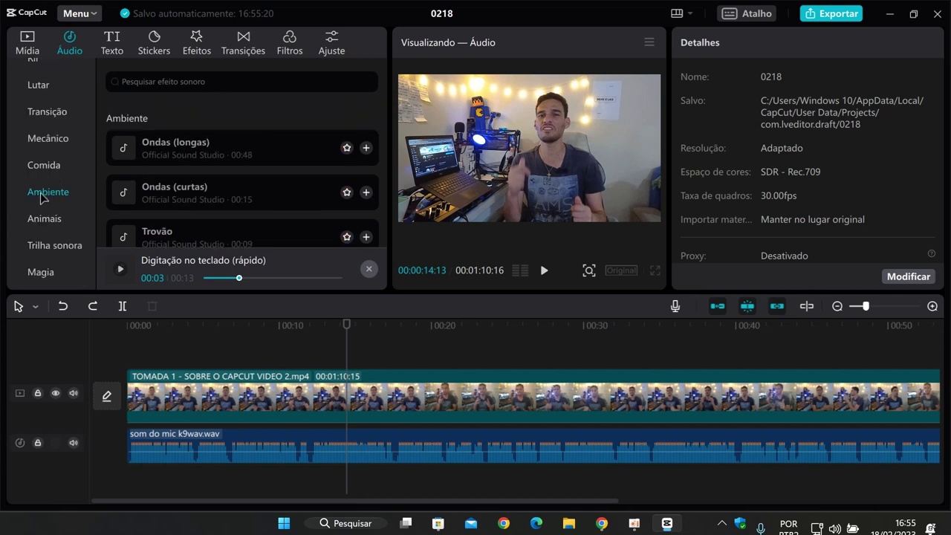
pyautogui.click(180, 194)
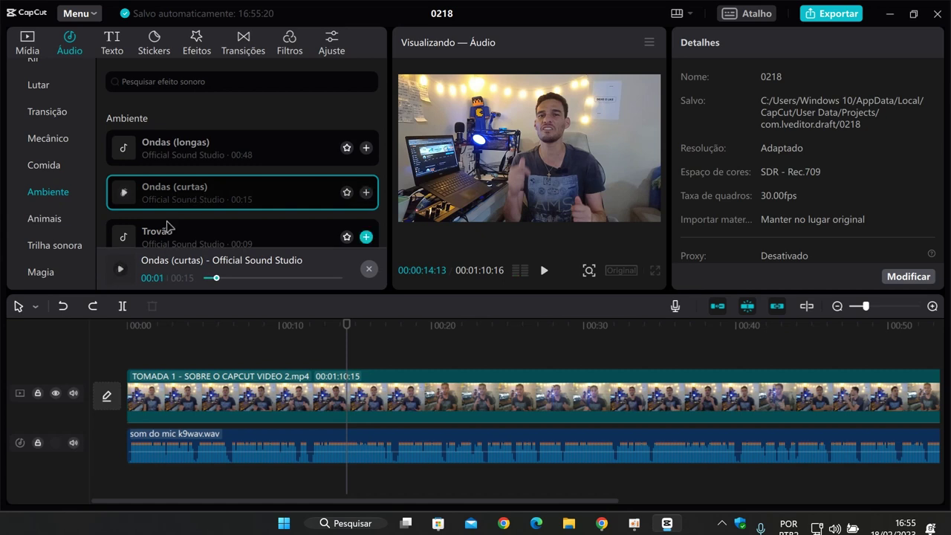
pyautogui.click(195, 204)
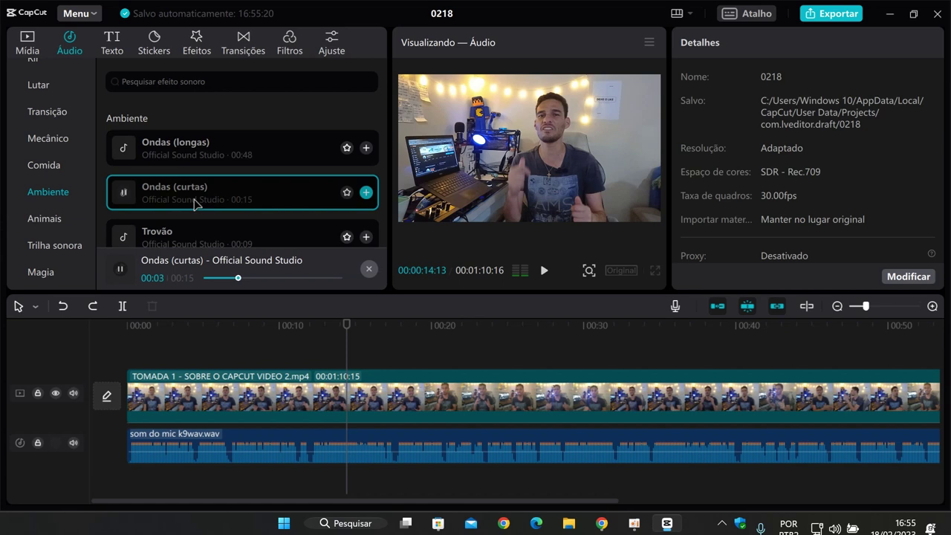
pyautogui.click(231, 202)
pyautogui.scroll(3, 56, 160)
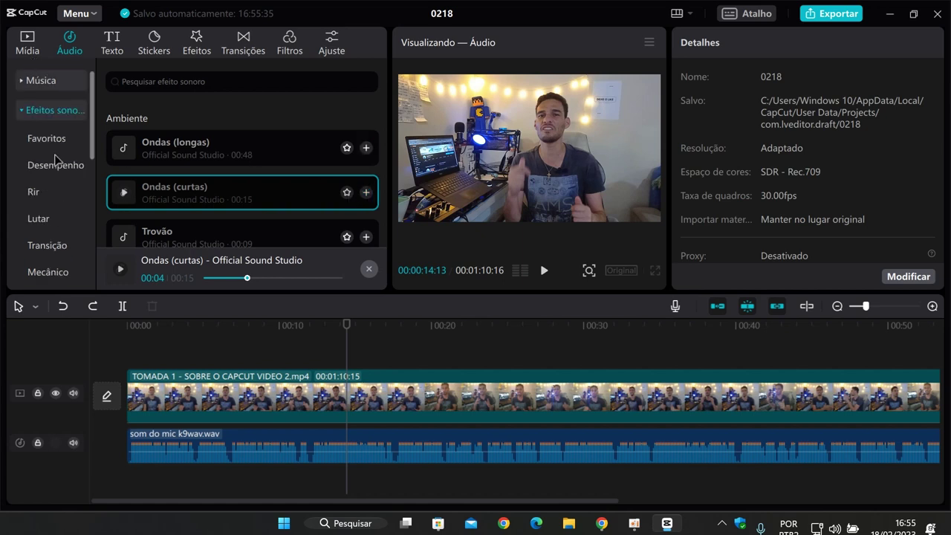
pyautogui.click(55, 144)
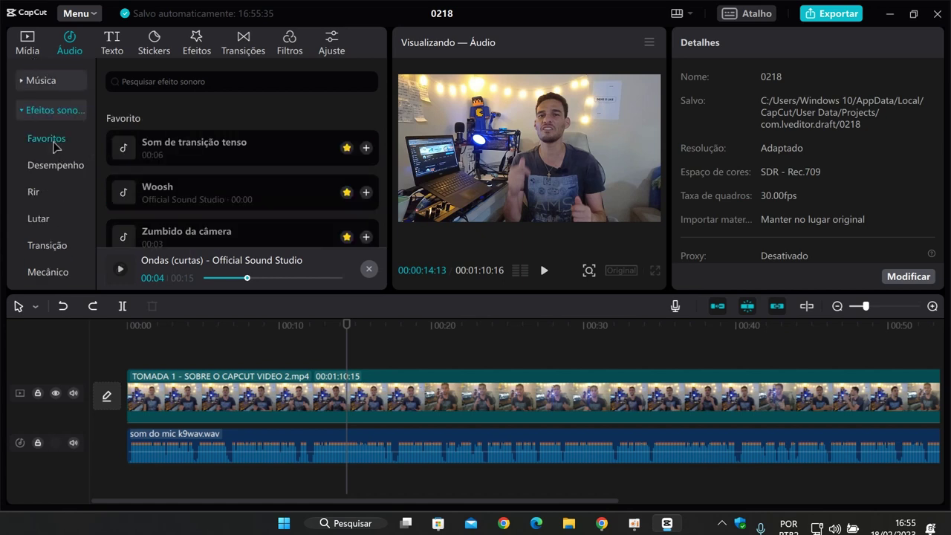
# - Add a default text clip above the main video at about 12 seconds and replace its text with the presenter's name
pyautogui.click(113, 47)
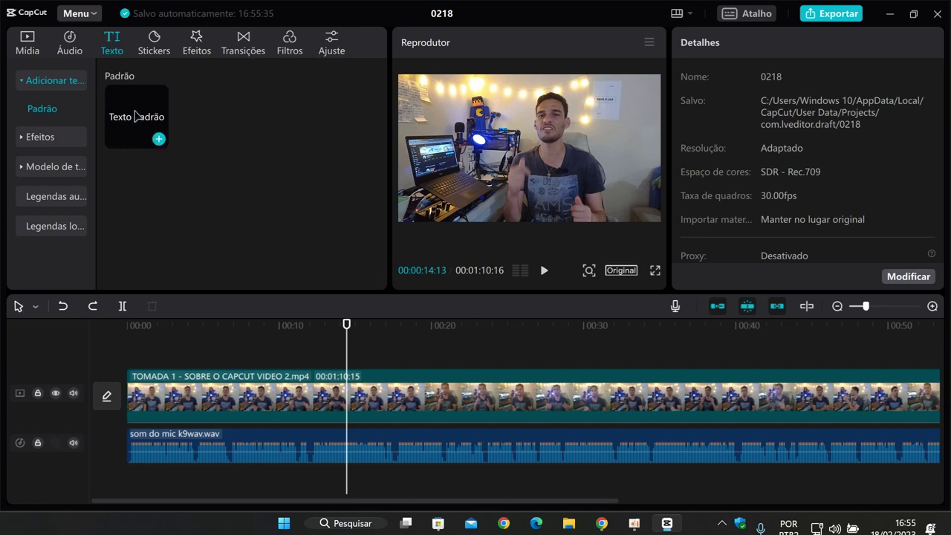
pyautogui.moveTo(135, 113); pyautogui.dragTo(313, 355)
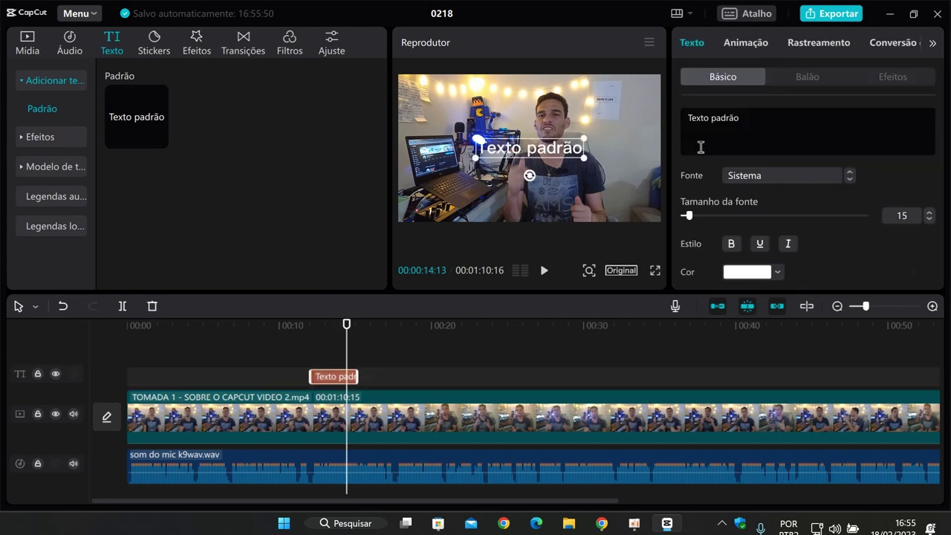
pyautogui.moveTo(741, 125); pyautogui.dragTo(619, 116)
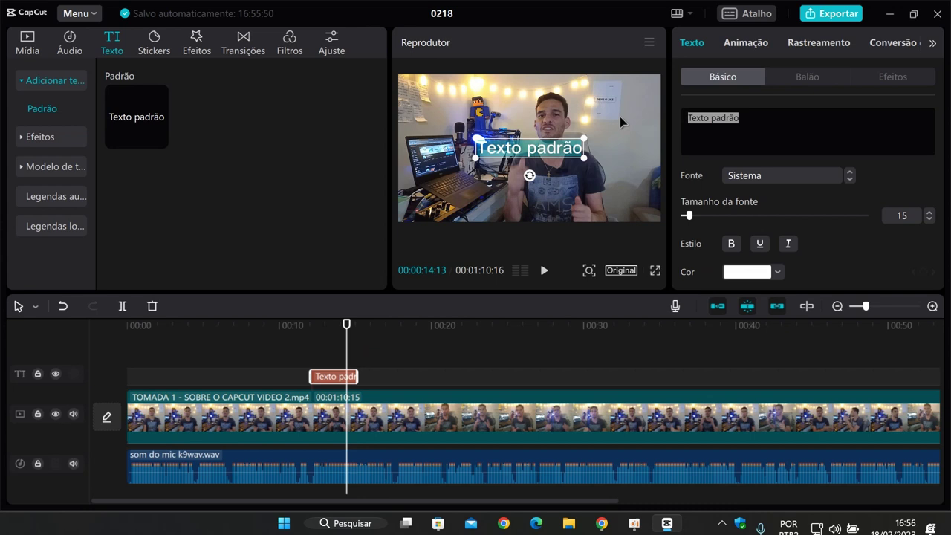
pyautogui.write('Angelo Rios')
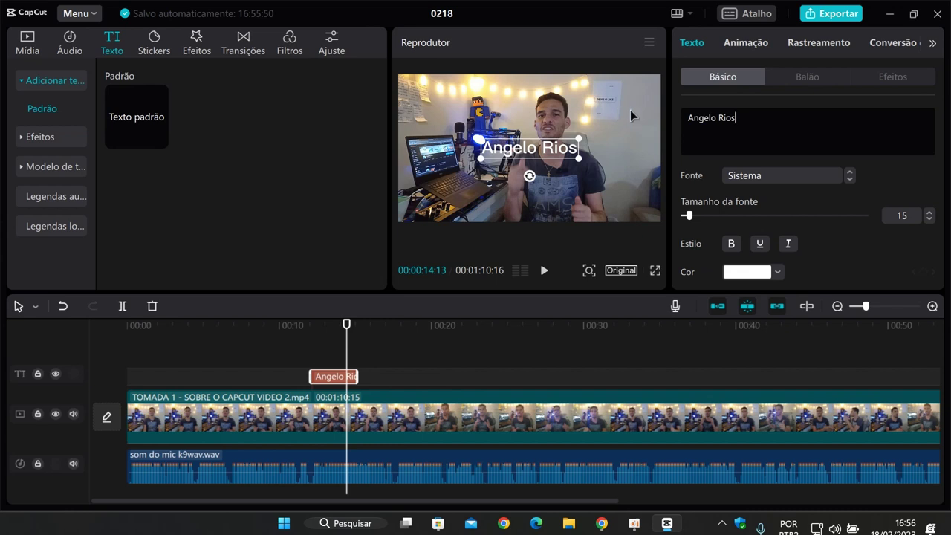
# - Move the name title to the lower part of the frame and enlarge it to span most of the frame's width
pyautogui.moveTo(558, 152); pyautogui.dragTo(559, 195)
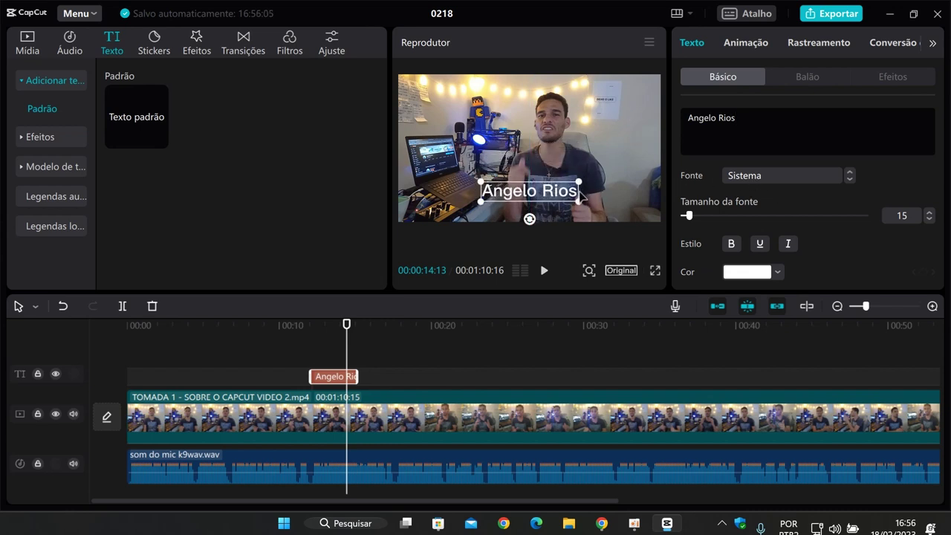
pyautogui.moveTo(582, 208); pyautogui.dragTo(631, 222)
pyautogui.moveTo(581, 194)
pyautogui.mouseDown()
pyautogui.moveTo(581, 179)
pyautogui.moveTo(580, 205)
pyautogui.mouseUp()
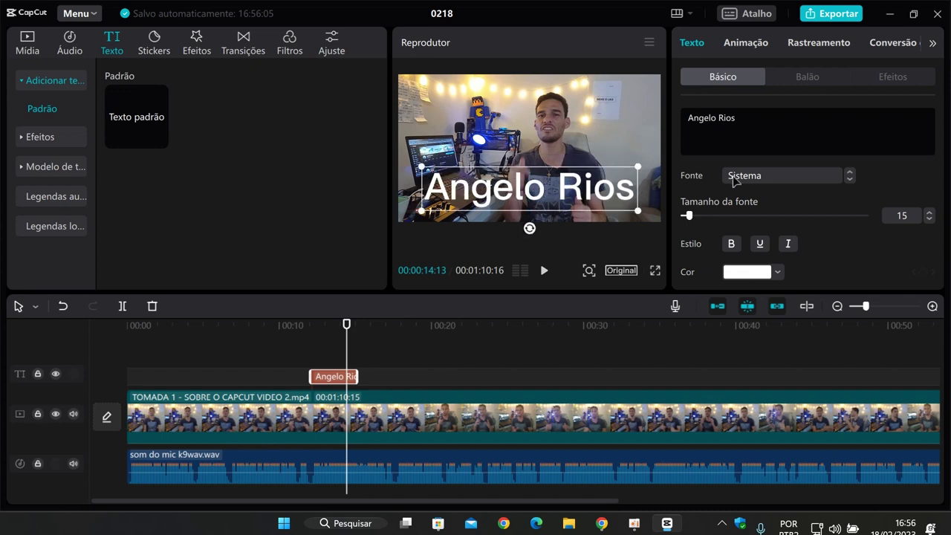
# - Set the name title's font to AvenirNext and move the title slightly up so it stays within the frame
pyautogui.click(759, 180)
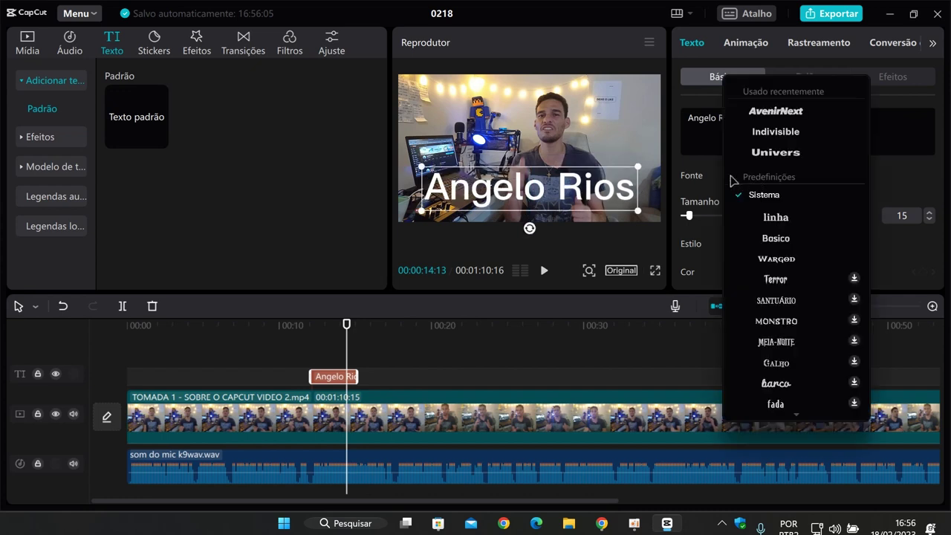
pyautogui.click(777, 112)
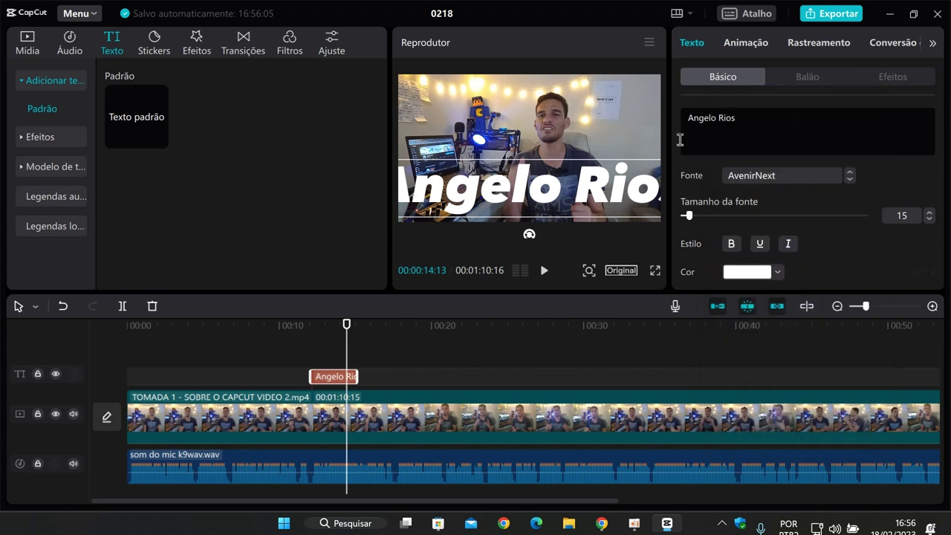
pyautogui.moveTo(535, 186); pyautogui.dragTo(472, 160)
pyautogui.moveTo(624, 192); pyautogui.dragTo(574, 179)
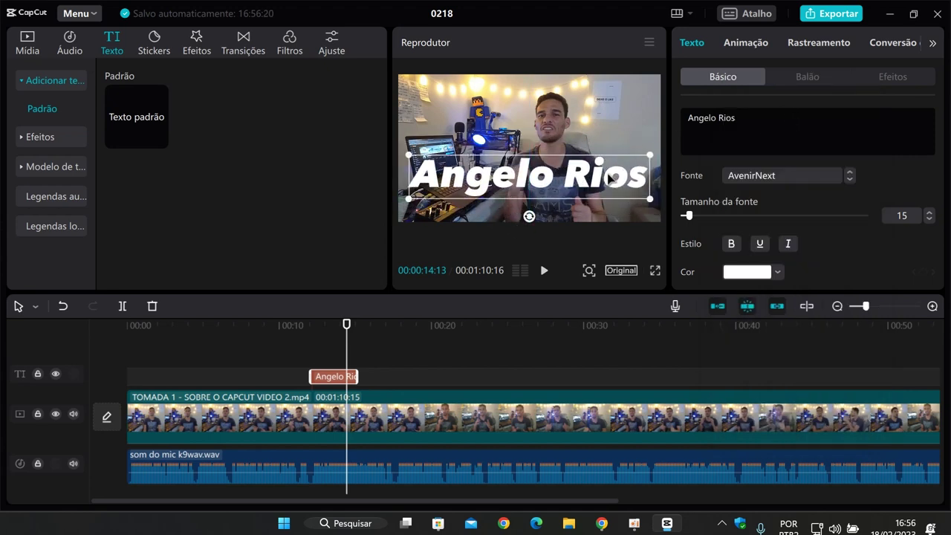
# - Browse the list of available fonts for the name title, from the predefined ones down to the Asian-language fonts
pyautogui.click(793, 179)
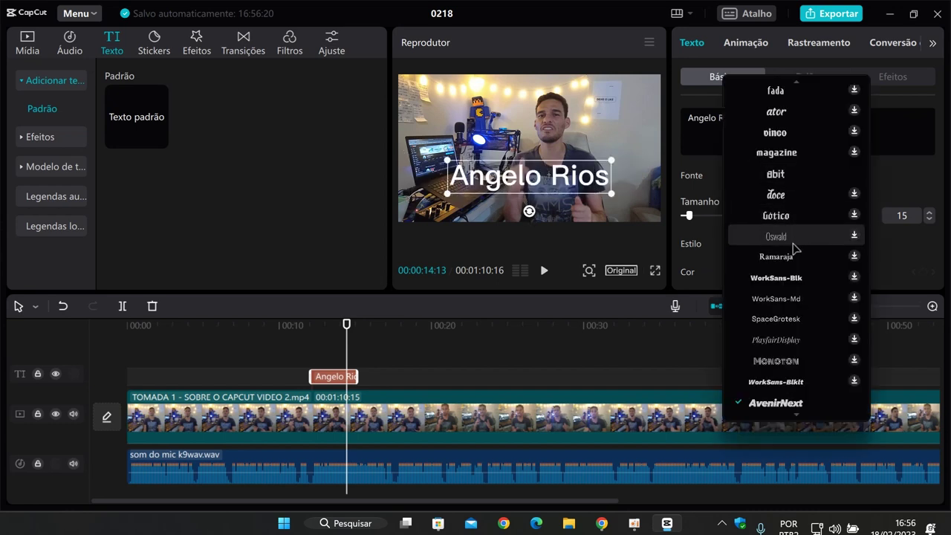
pyautogui.scroll(-5, 793, 242)
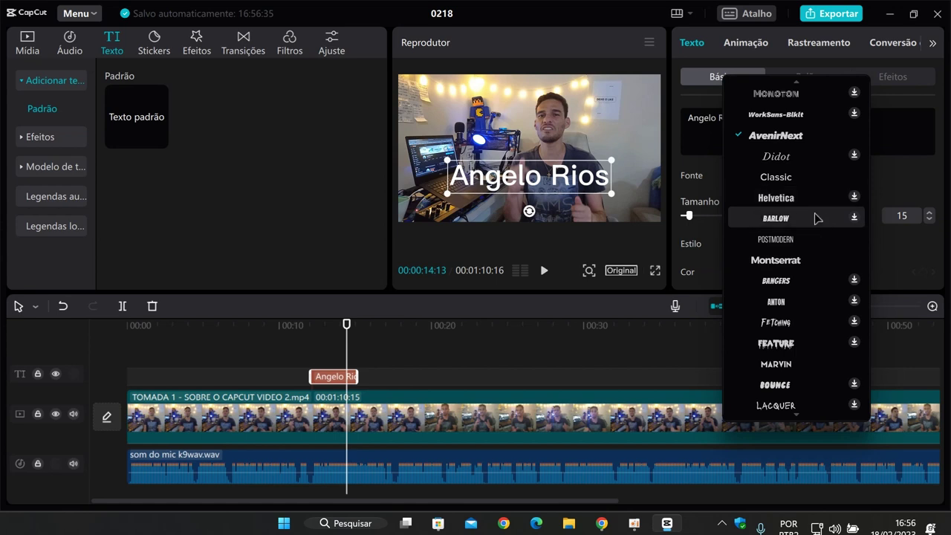
pyautogui.scroll(-10, 806, 252)
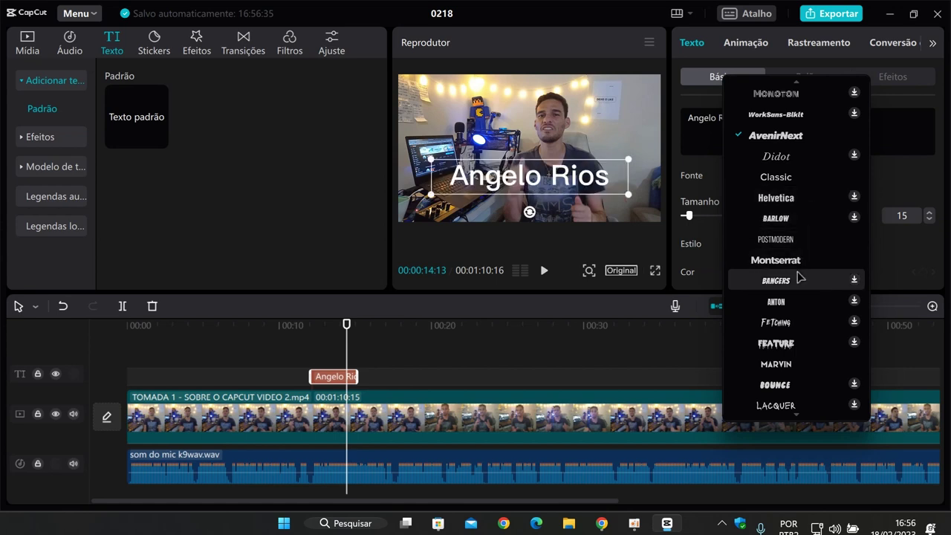
pyautogui.scroll(-10, 800, 267)
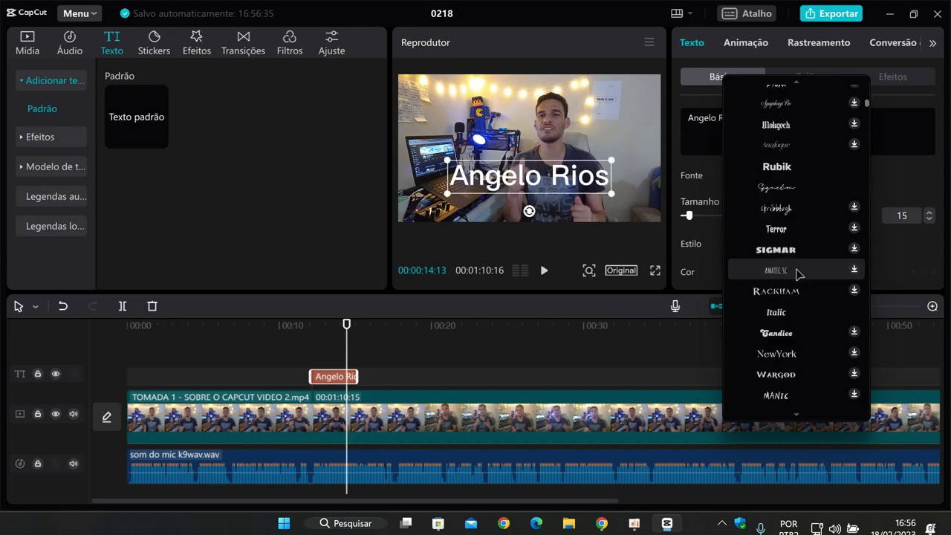
pyautogui.scroll(-10, 802, 257)
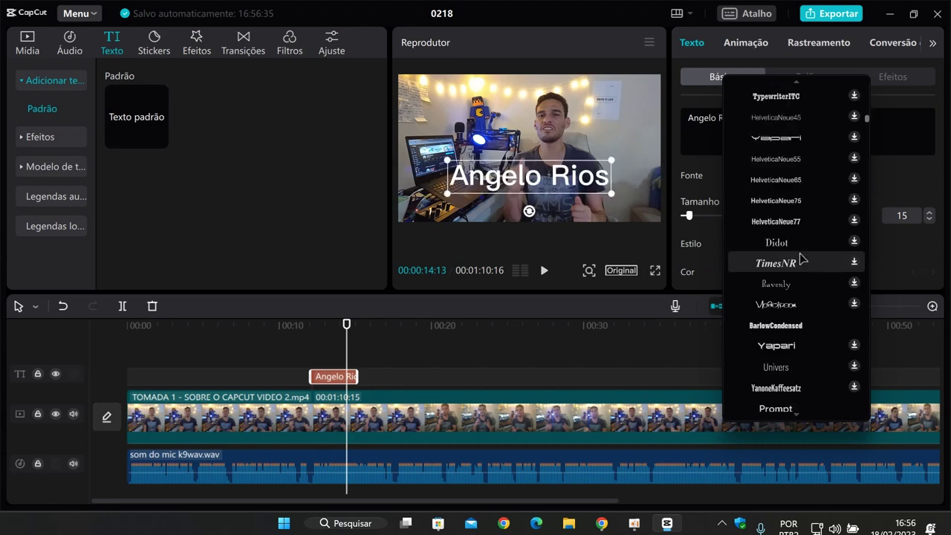
pyautogui.scroll(-10, 800, 259)
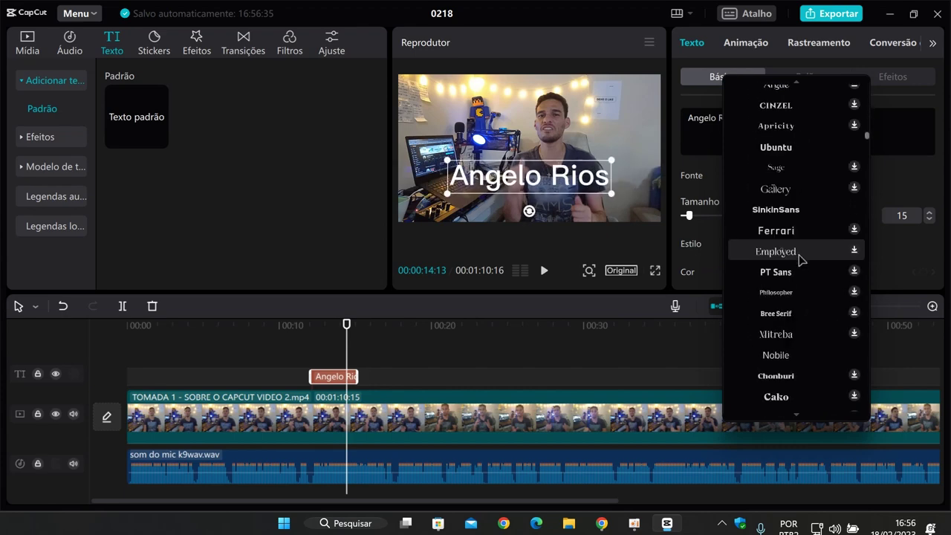
pyautogui.scroll(-10, 801, 260)
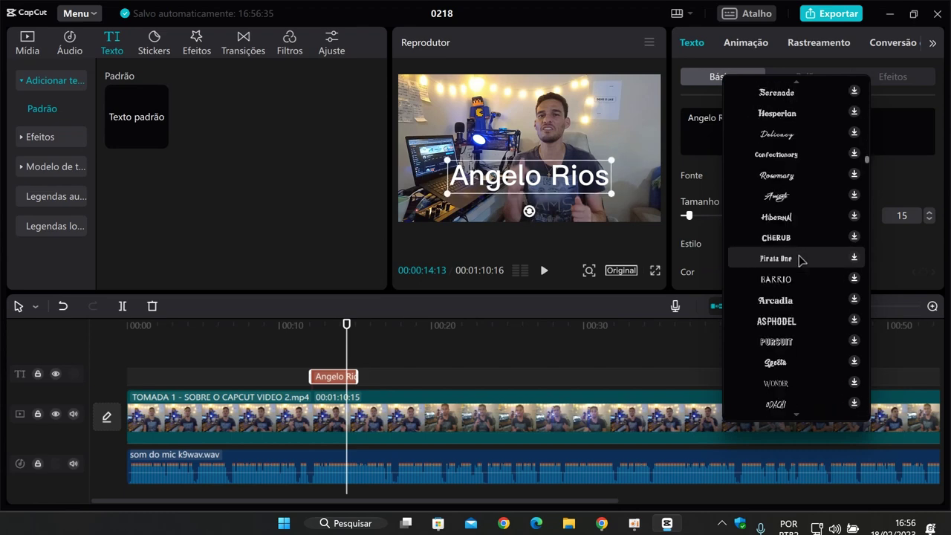
pyautogui.scroll(-3, 801, 259)
pyautogui.scroll(5, 801, 260)
# - Try several decorative Korean and Chinese fonts on the name title
pyautogui.click(800, 255)
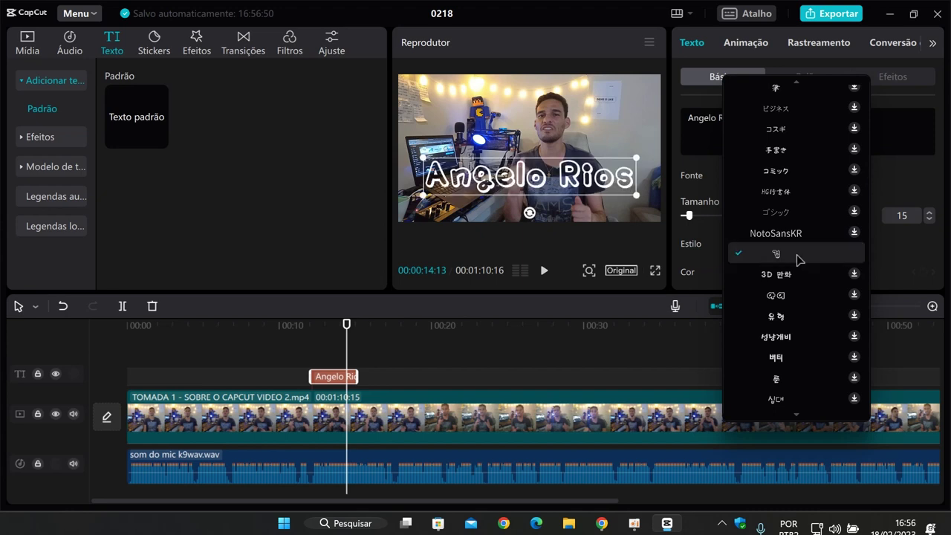
pyautogui.scroll(-3, 799, 259)
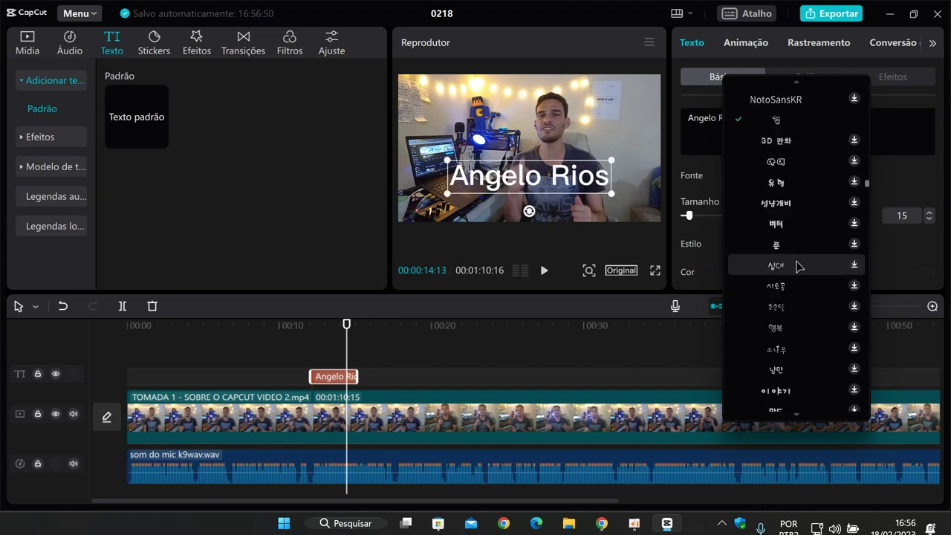
pyautogui.click(807, 170)
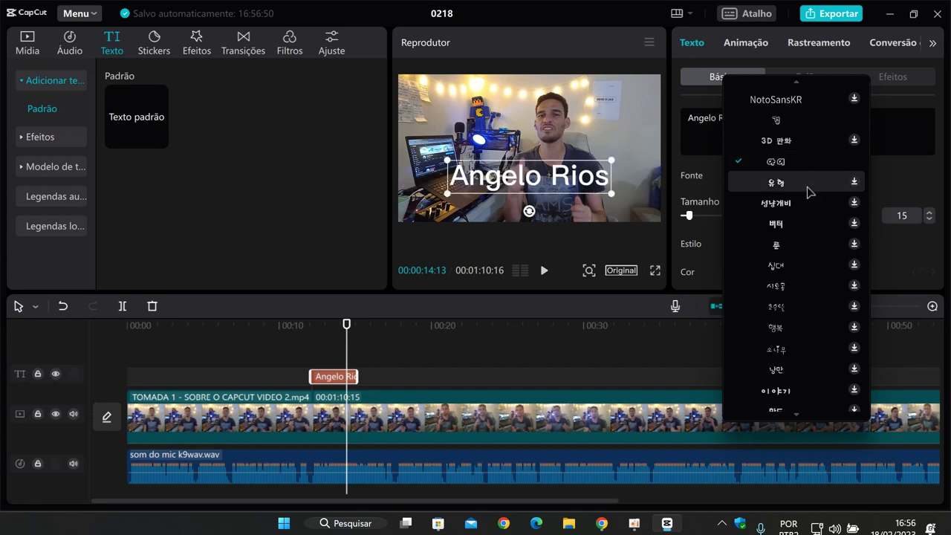
pyautogui.scroll(-6, 807, 171)
pyautogui.click(803, 205)
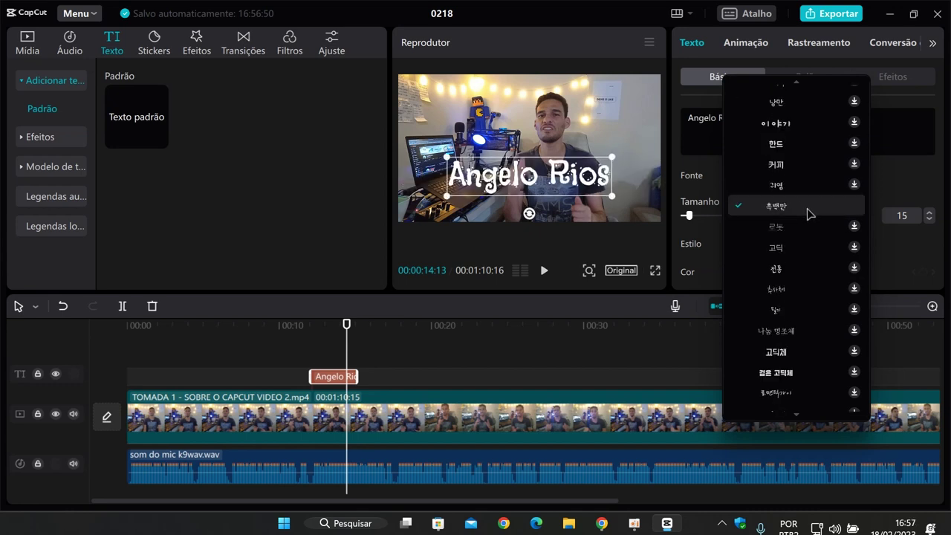
pyautogui.scroll(-5, 810, 214)
pyautogui.click(805, 174)
pyautogui.scroll(-2, 807, 229)
pyautogui.scroll(-5, 808, 229)
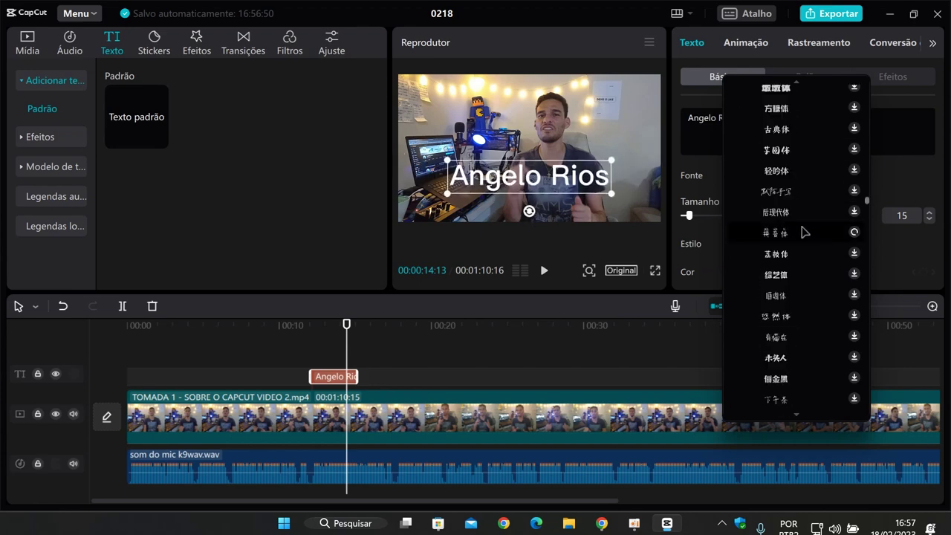
# - Try the BwModelica-ExtraBold italic font on the name title
pyautogui.scroll(-15, 806, 230)
pyautogui.scroll(-15, 798, 275)
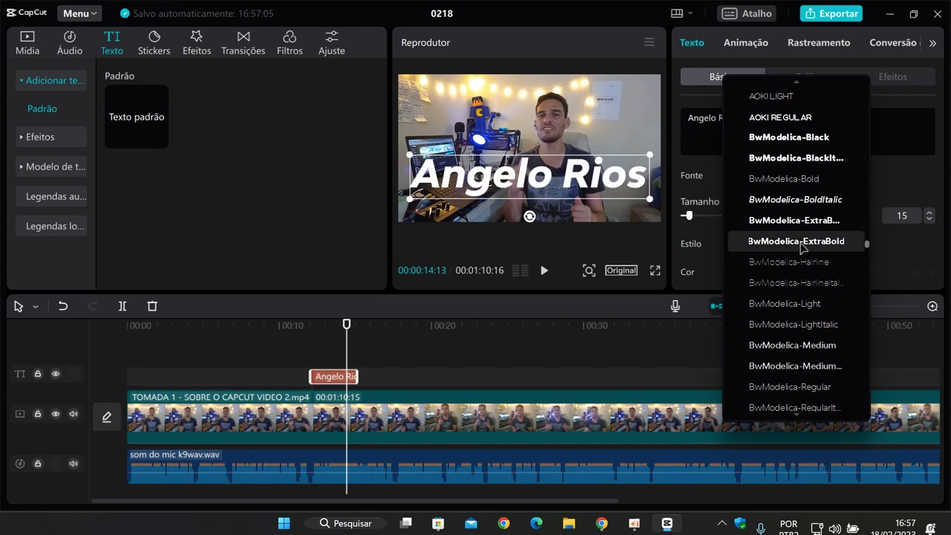
pyautogui.click(802, 241)
pyautogui.scroll(-8, 798, 257)
pyautogui.scroll(8, 795, 238)
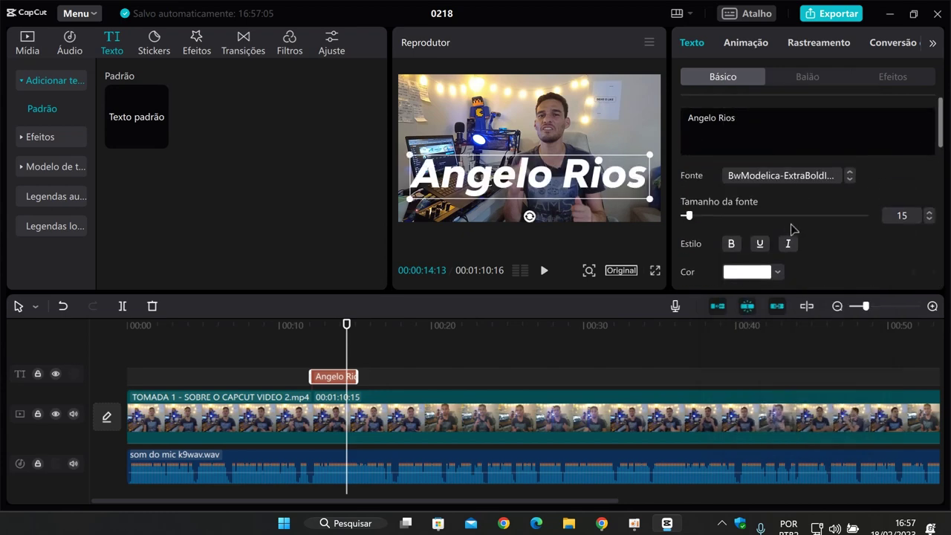
# - Look through the font list again and set the name title back to AvenirNext
pyautogui.click(788, 176)
pyautogui.scroll(-5, 800, 292)
pyautogui.scroll(-20, 819, 193)
pyautogui.scroll(15, 819, 191)
pyautogui.scroll(15, 819, 189)
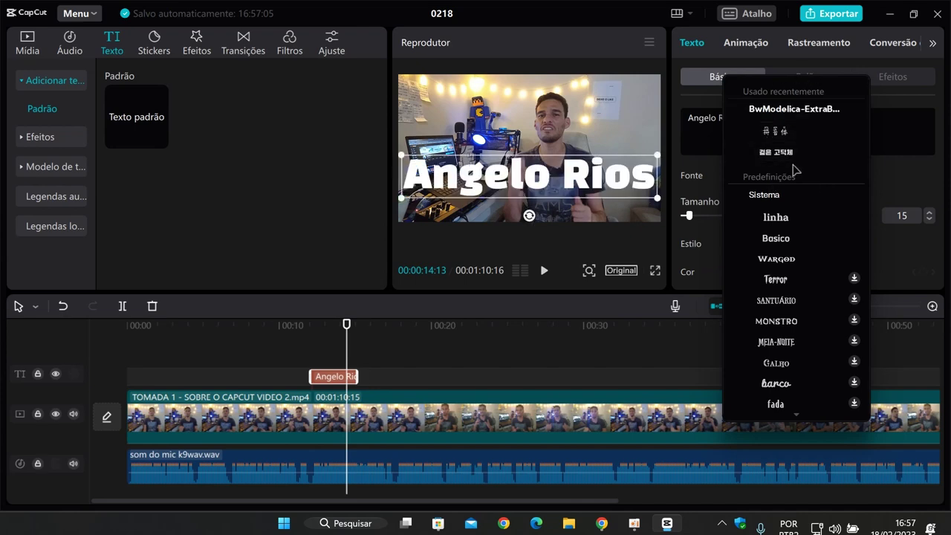
pyautogui.scroll(-3, 789, 208)
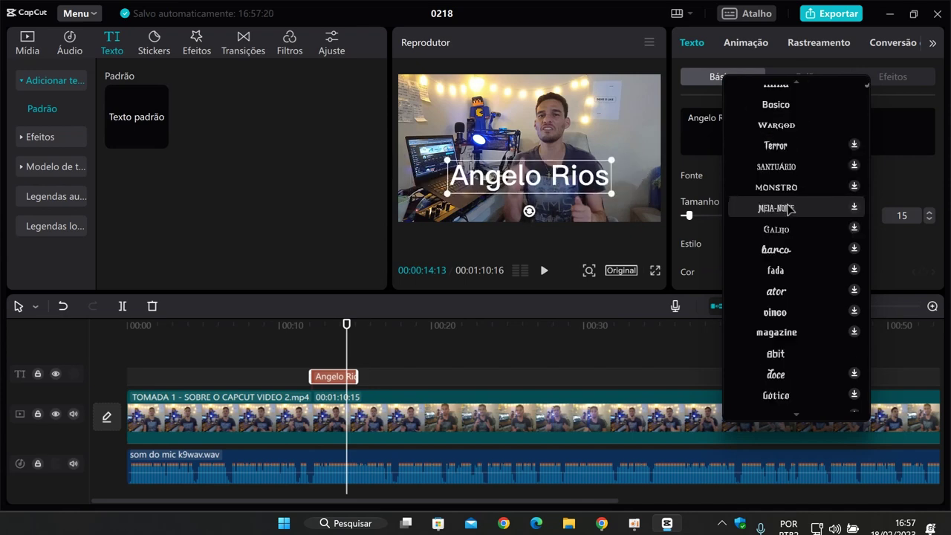
pyautogui.scroll(-6, 789, 209)
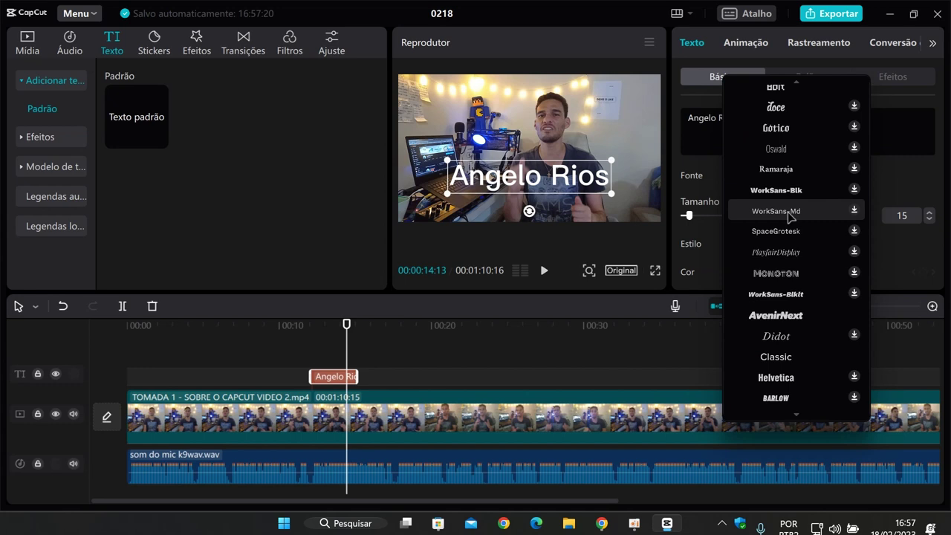
pyautogui.scroll(-3, 789, 213)
pyautogui.click(790, 182)
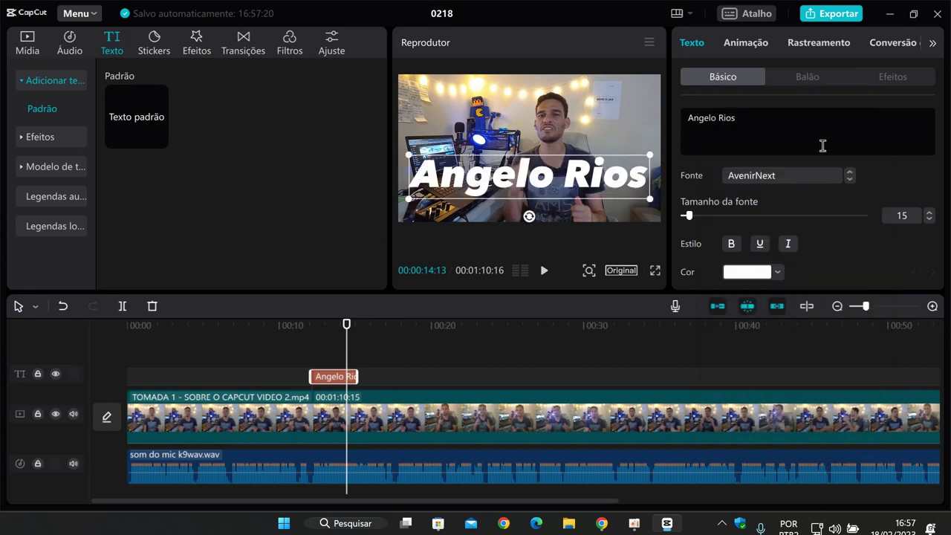
# - Try the bold, underline and italic styles on the name title
pyautogui.click(732, 246)
pyautogui.click(761, 247)
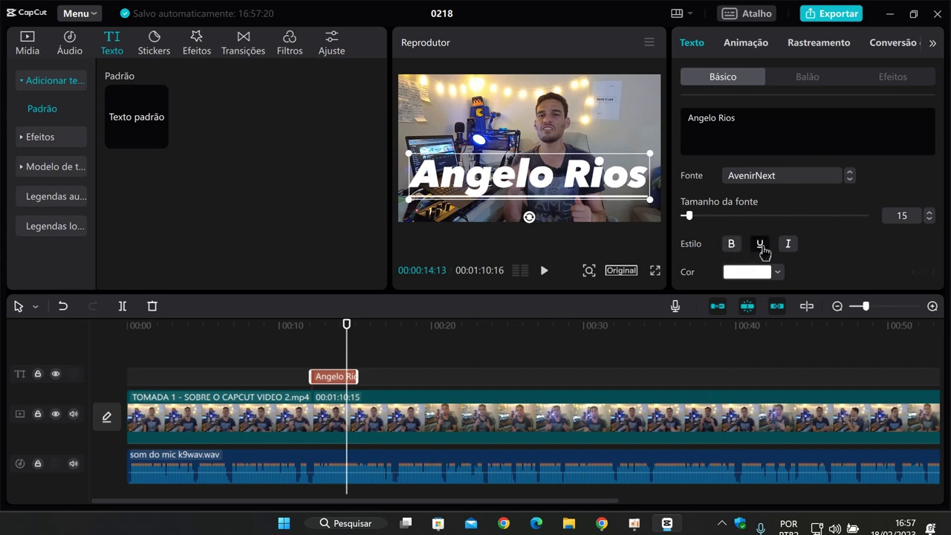
pyautogui.click(788, 245)
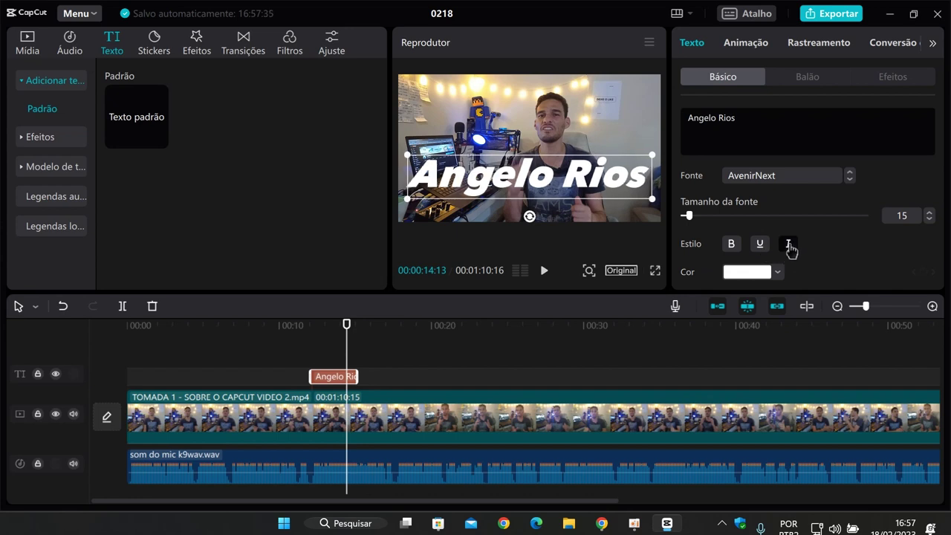
# - Try the white-with-black-outline, outlined and yellow preset styles on the name title
pyautogui.scroll(-2, 789, 248)
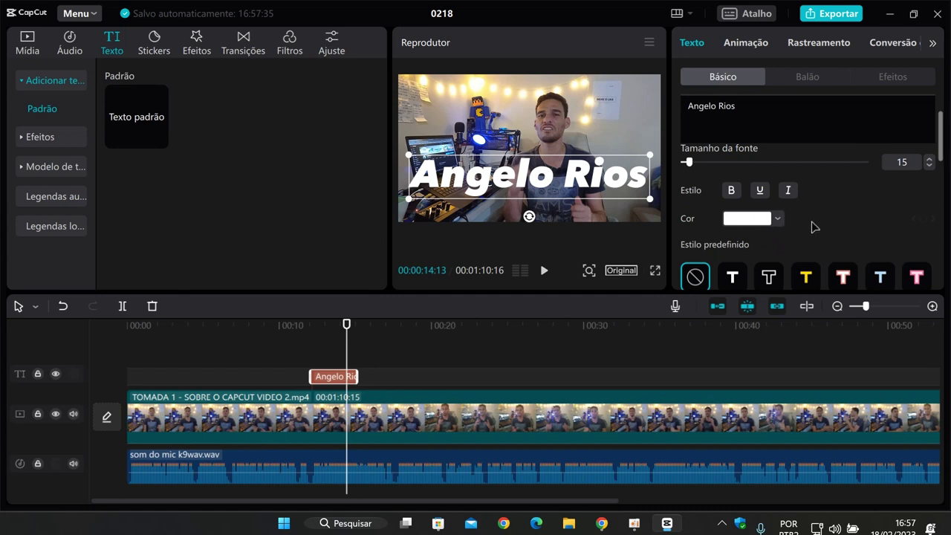
pyautogui.scroll(-3, 766, 212)
pyautogui.scroll(4, 772, 216)
pyautogui.scroll(-1, 784, 246)
pyautogui.click(734, 281)
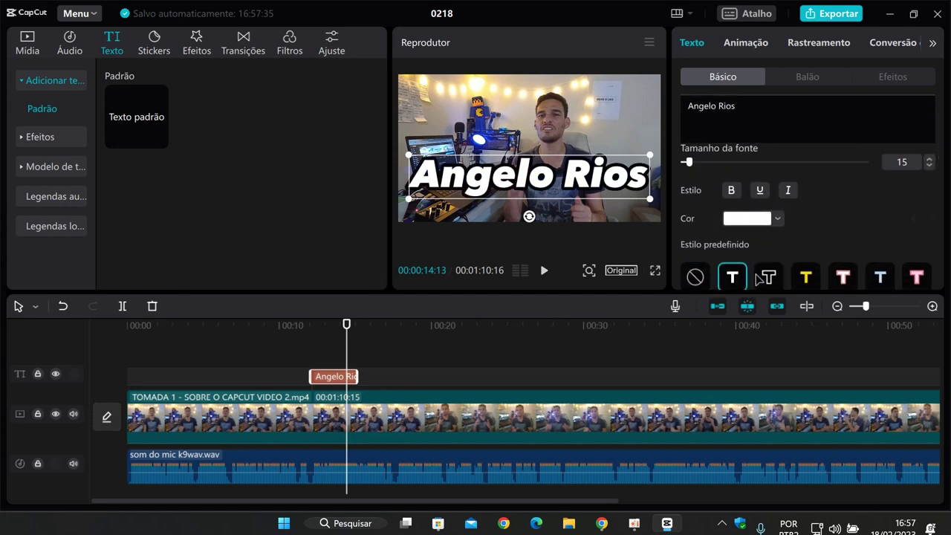
pyautogui.click(770, 279)
pyautogui.click(806, 277)
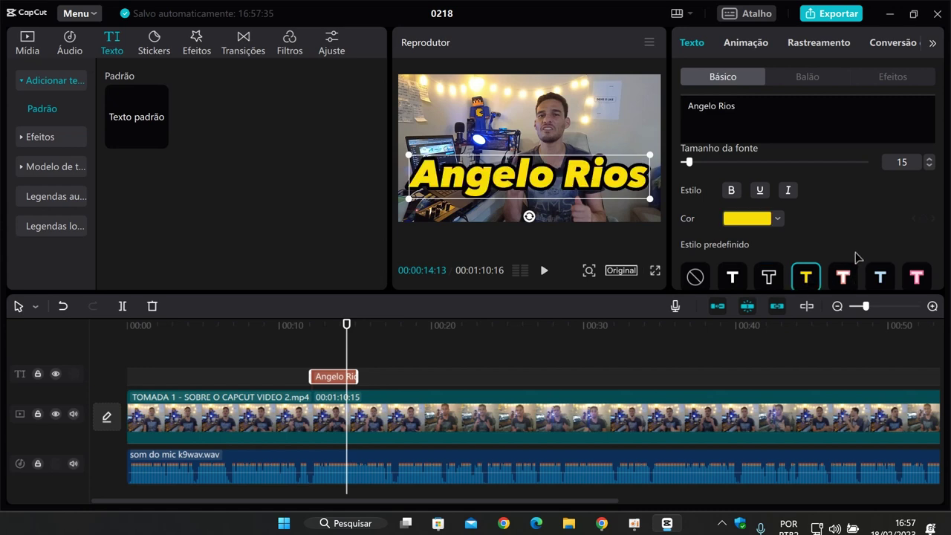
# - Try the red-outlined and black-on-white preset styles among the full set, and clear the title's preset style
pyautogui.scroll(-1, 850, 264)
pyautogui.click(843, 269)
pyautogui.scroll(-3, 854, 245)
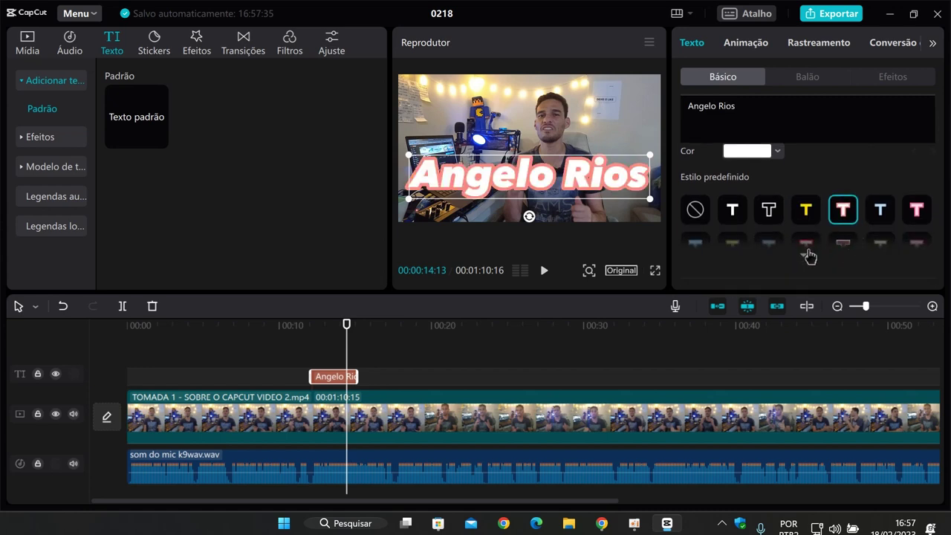
pyautogui.click(808, 248)
pyautogui.scroll(-1, 820, 246)
pyautogui.click(769, 232)
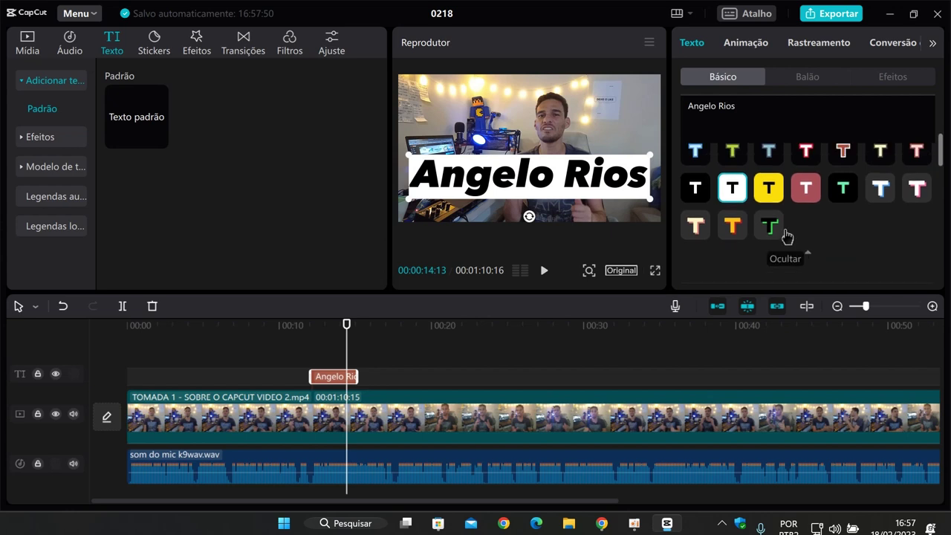
pyautogui.scroll(3, 773, 226)
pyautogui.click(695, 211)
# - Try tighter, negative character spacing on the name title and return it to 0
pyautogui.scroll(-6, 785, 253)
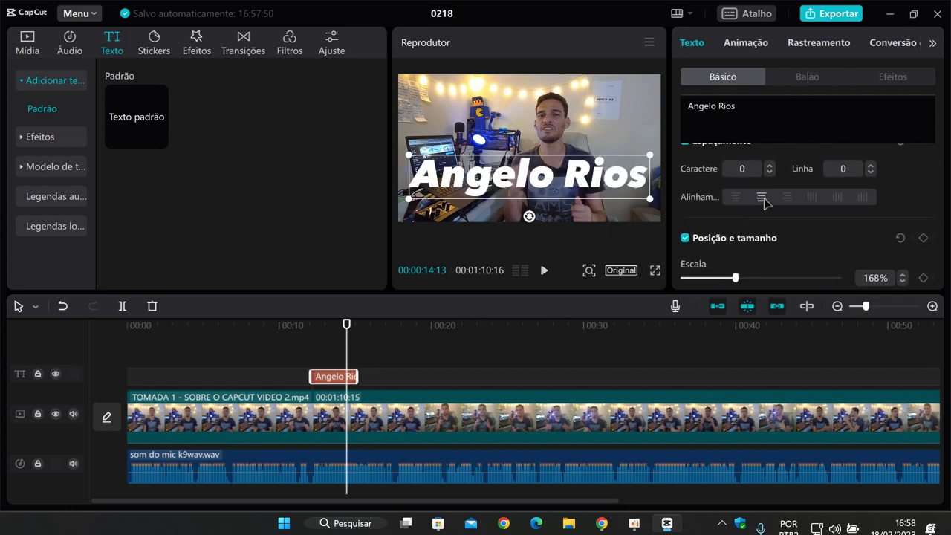
pyautogui.scroll(1, 771, 205)
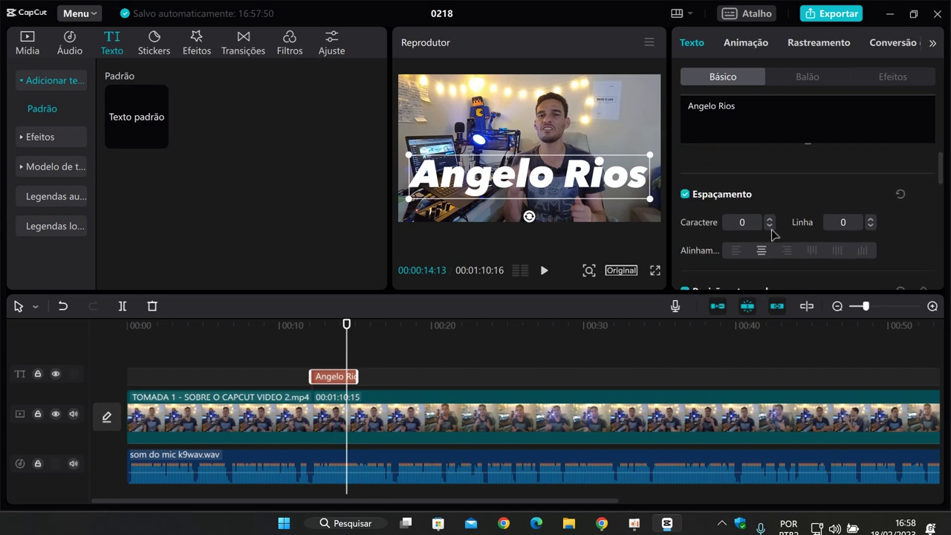
pyautogui.click(769, 226)
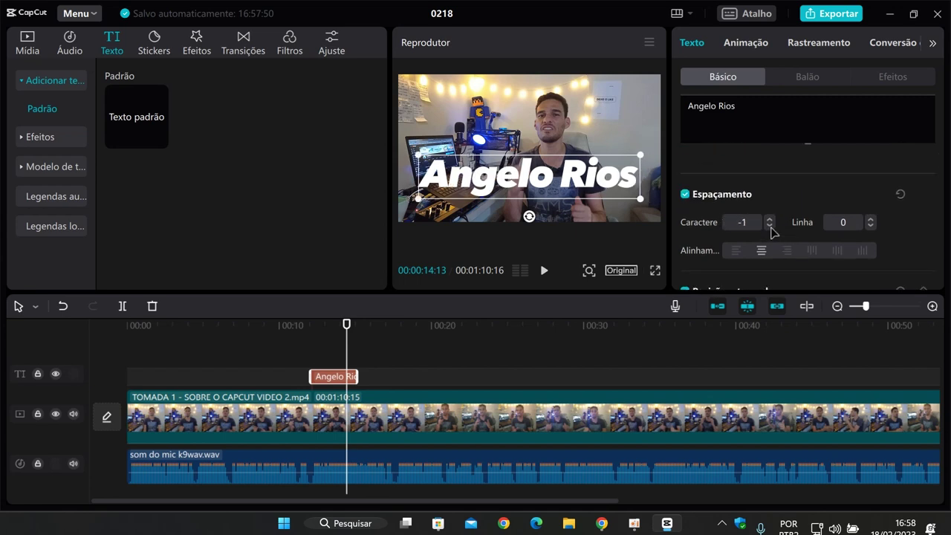
pyautogui.click(770, 226)
pyautogui.click(770, 226)
pyautogui.click(770, 226)
pyautogui.click(769, 220)
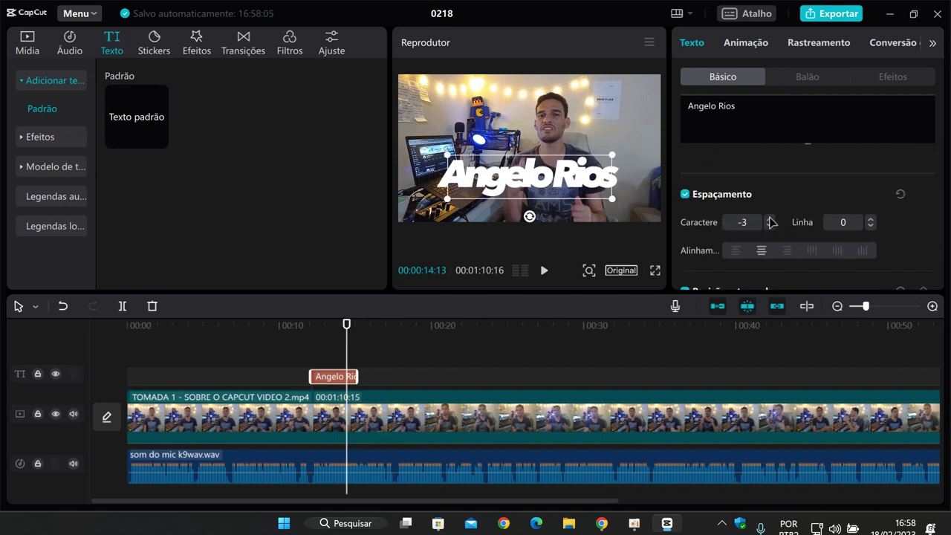
pyautogui.click(770, 219)
pyautogui.click(769, 219)
pyautogui.click(770, 219)
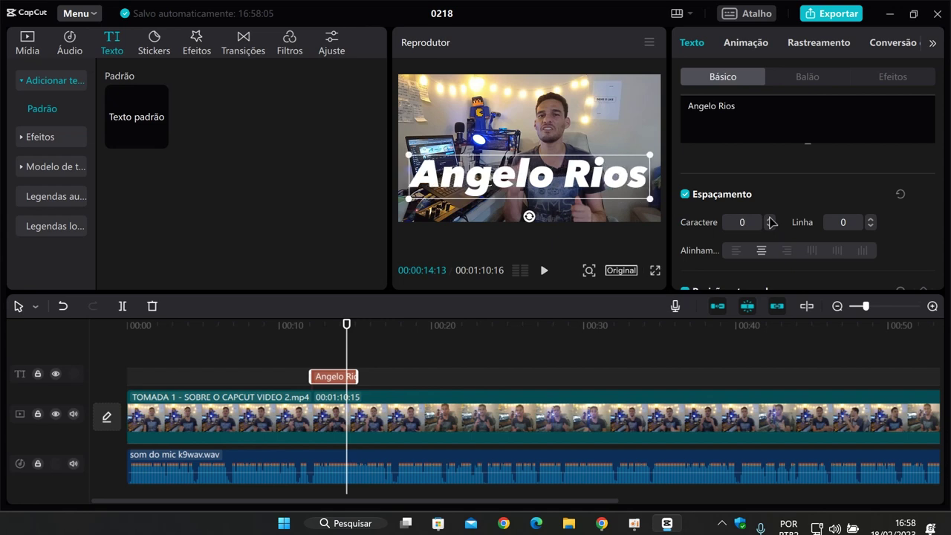
# - Add a second line reading "majdbdjsbfi" below the name in the title text
pyautogui.click(775, 108)
pyautogui.press('Return')
pyautogui.write('majdbdjsbfi')
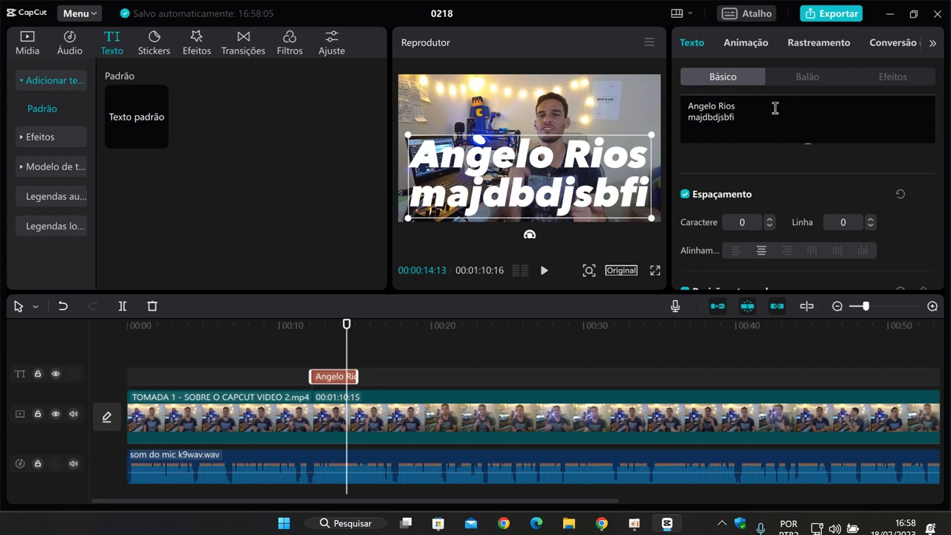
# - Reduce and then increase the title's line spacing, leaving the two lines slightly farther apart
pyautogui.click(870, 226)
pyautogui.click(871, 226)
pyautogui.click(871, 226)
pyautogui.click(871, 225)
pyautogui.click(872, 226)
pyautogui.click(872, 225)
pyautogui.click(870, 218)
pyautogui.click(871, 219)
pyautogui.click(871, 219)
pyautogui.click(870, 218)
pyautogui.click(871, 218)
pyautogui.click(871, 218)
pyautogui.click(871, 218)
pyautogui.click(870, 218)
pyautogui.click(870, 218)
pyautogui.click(871, 219)
pyautogui.scroll(-6, 813, 195)
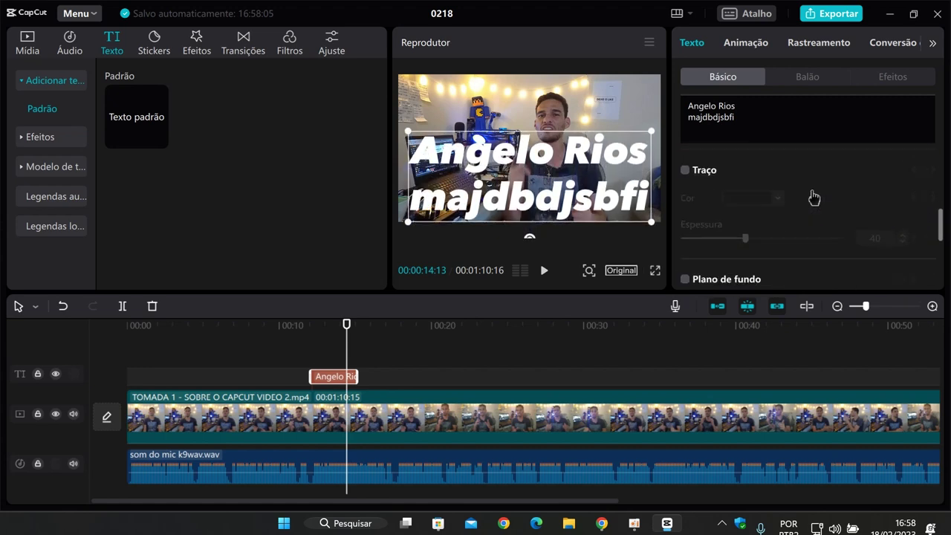
# - Try the stroke and background options on the title and switch both off again
pyautogui.scroll(3, 871, 211)
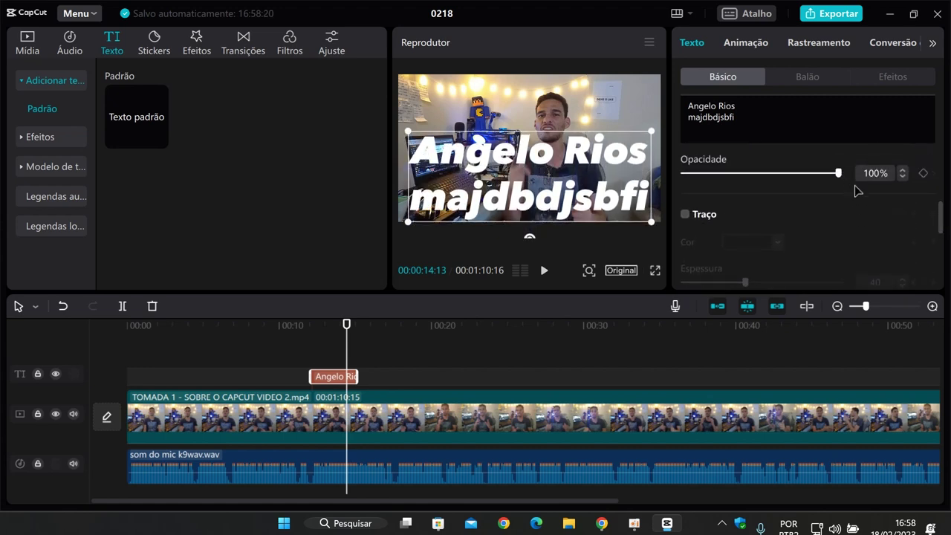
pyautogui.click(684, 214)
pyautogui.click(685, 214)
pyautogui.scroll(-3, 815, 242)
pyautogui.click(685, 225)
pyautogui.click(685, 225)
pyautogui.scroll(-2, 829, 240)
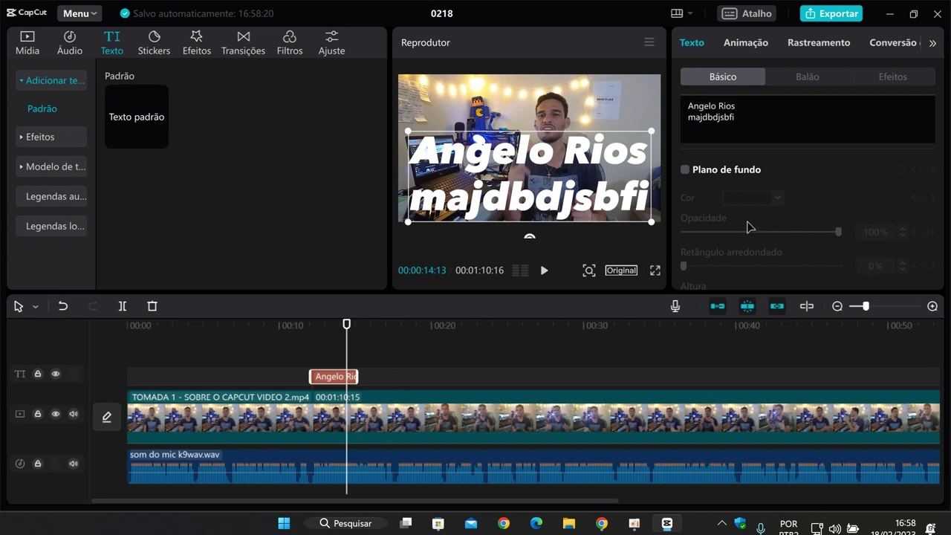
# - Enable the title's shadow, try 100% opacity with a dark purple colour, and reset the shadow settings
pyautogui.scroll(-4, 749, 226)
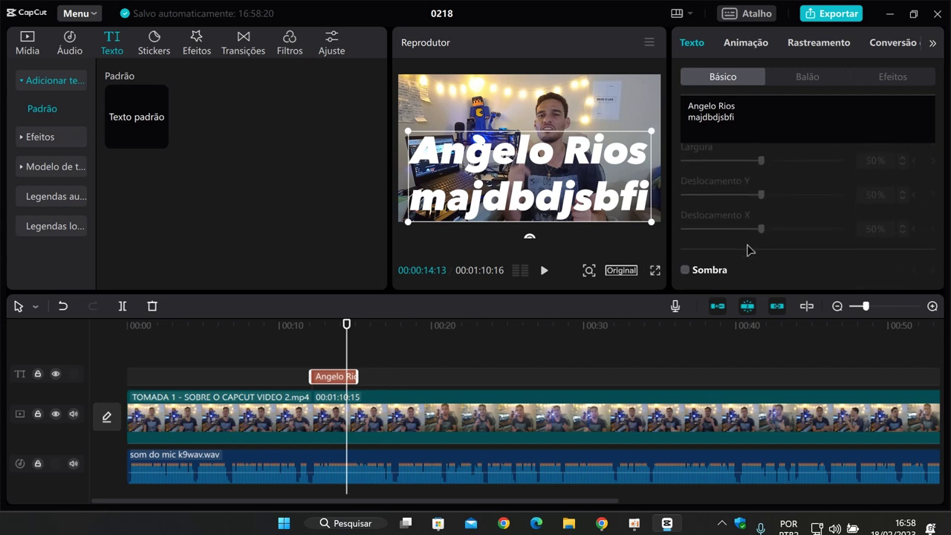
pyautogui.click(684, 269)
pyautogui.scroll(-2, 750, 271)
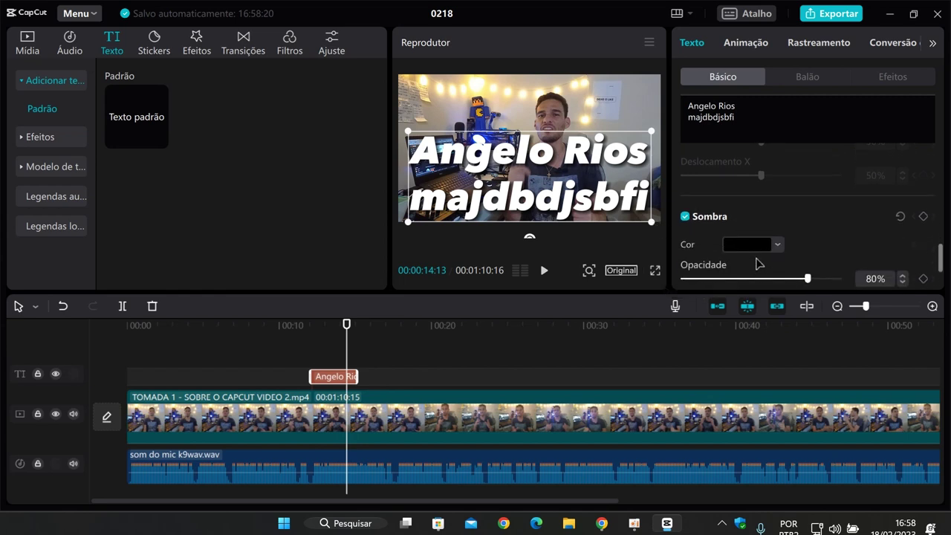
pyautogui.scroll(-2, 818, 238)
pyautogui.moveTo(807, 225); pyautogui.dragTo(859, 227)
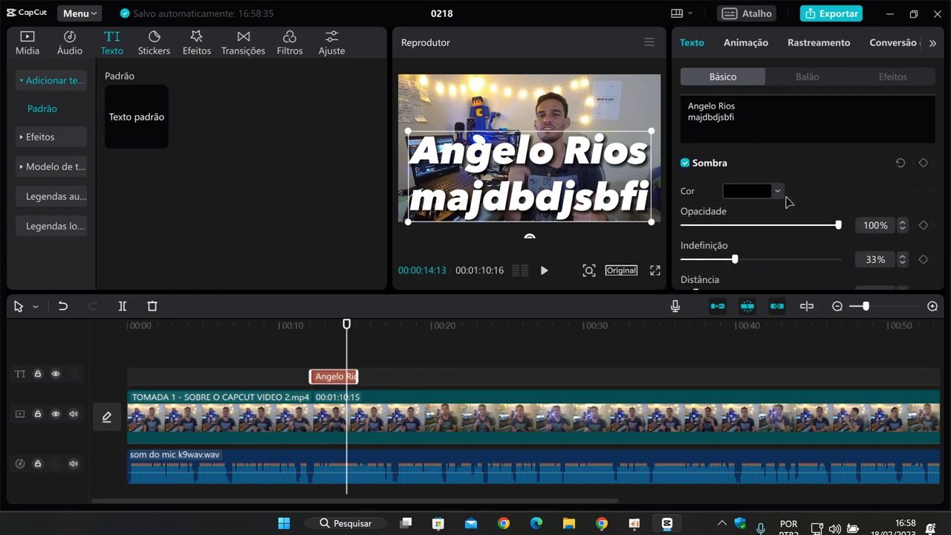
pyautogui.click(777, 190)
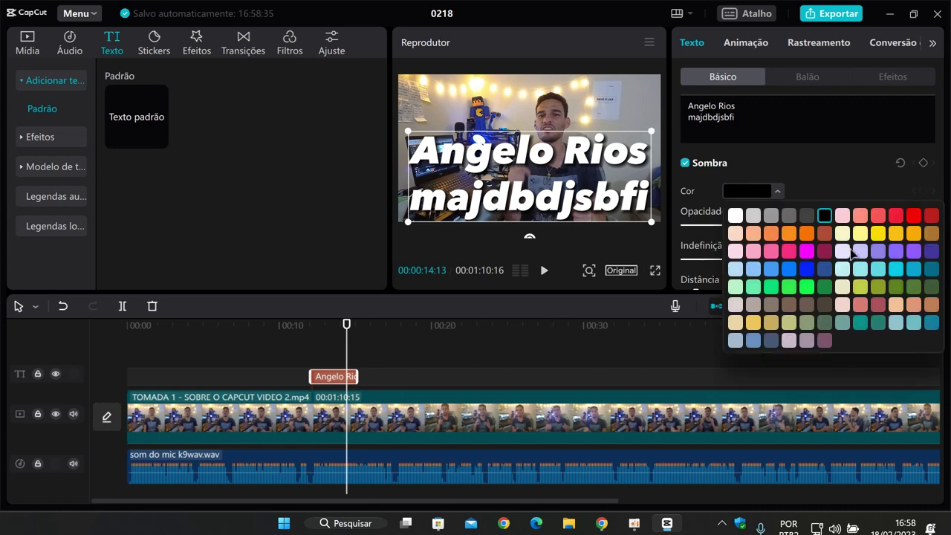
pyautogui.click(931, 253)
pyautogui.click(901, 163)
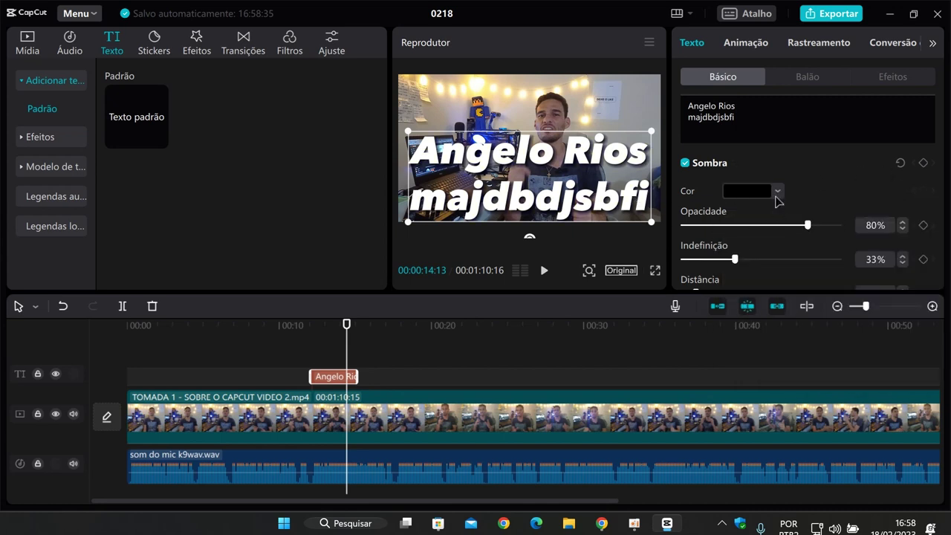
# - Set the title's shadow colour to dark purple and check the result in the full-screen preview
pyautogui.click(777, 194)
pyautogui.click(931, 251)
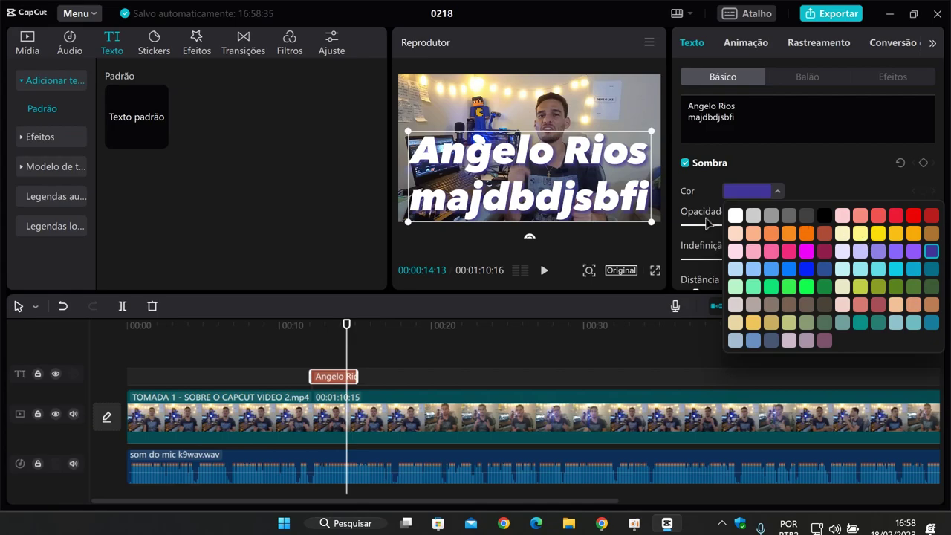
pyautogui.click(655, 272)
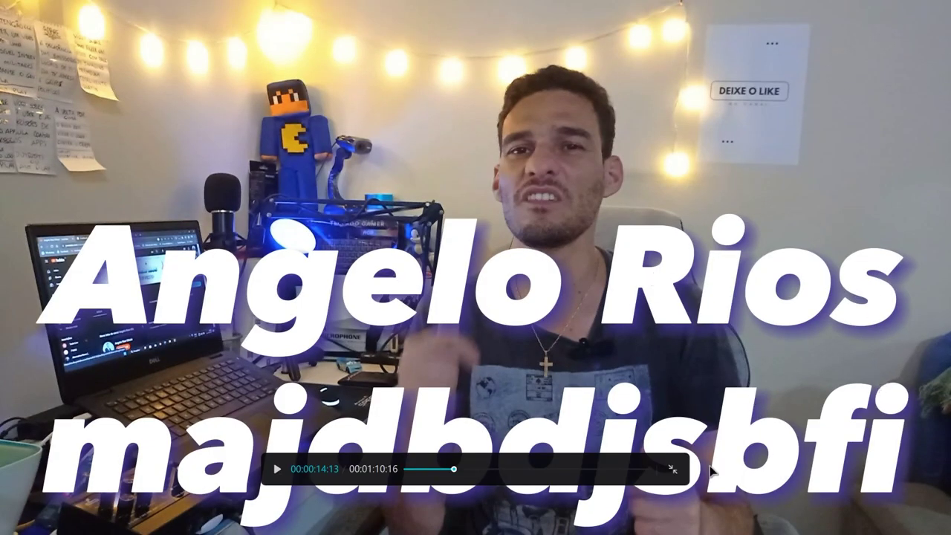
pyautogui.click(673, 469)
# - Set the title's shadow to 29% blur, 100% opacity, distance 0 and a 21° angle
pyautogui.moveTo(736, 260); pyautogui.dragTo(793, 260)
pyautogui.click(728, 259)
pyautogui.moveTo(808, 226); pyautogui.dragTo(838, 226)
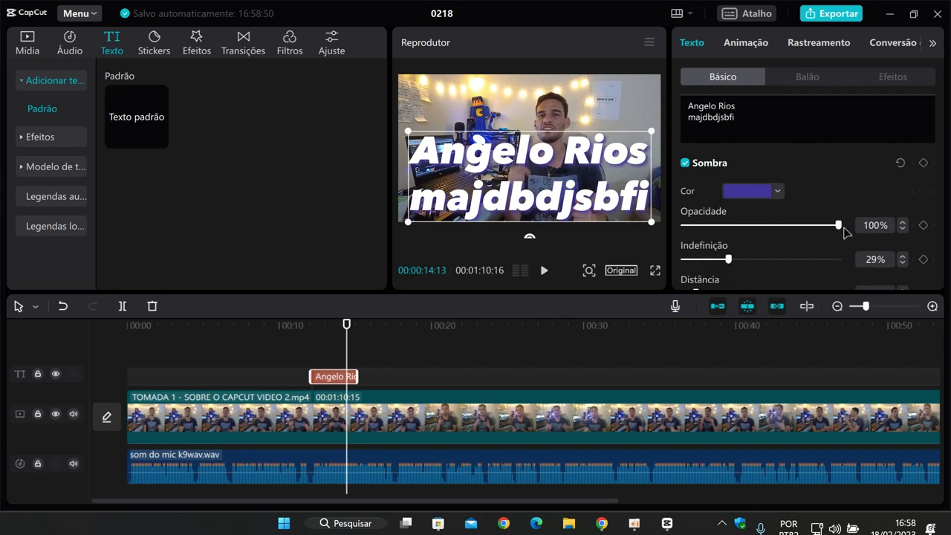
pyautogui.scroll(-1, 795, 246)
pyautogui.moveTo(704, 234); pyautogui.dragTo(614, 257)
pyautogui.moveTo(743, 272); pyautogui.dragTo(768, 270)
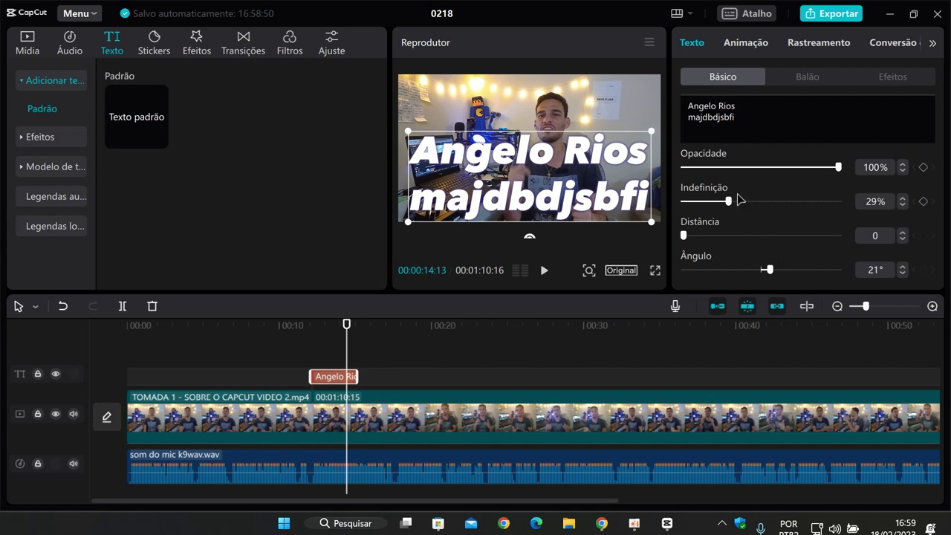
# - Try several bubbles behind the title, including torn paper, a yellow heart banner, a white card and a white pill with a black heart
pyautogui.click(808, 78)
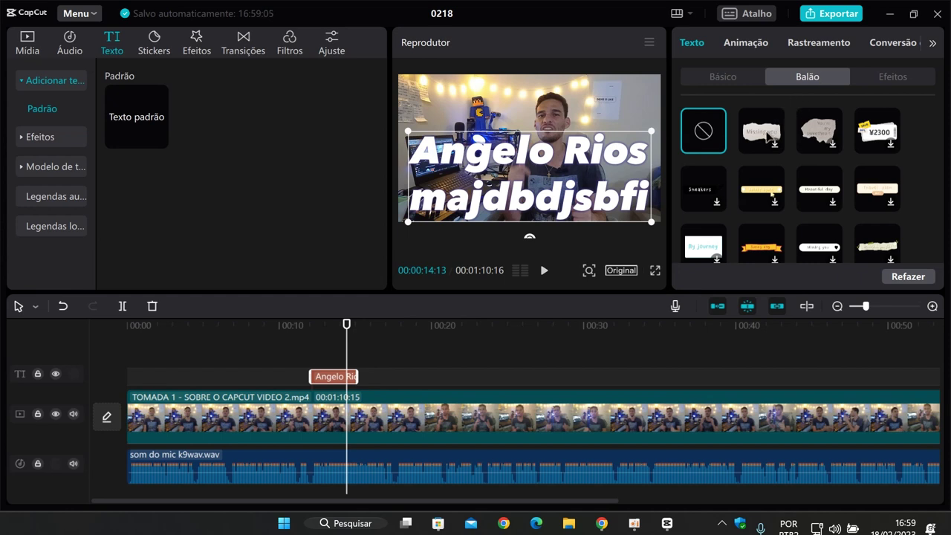
pyautogui.click(768, 135)
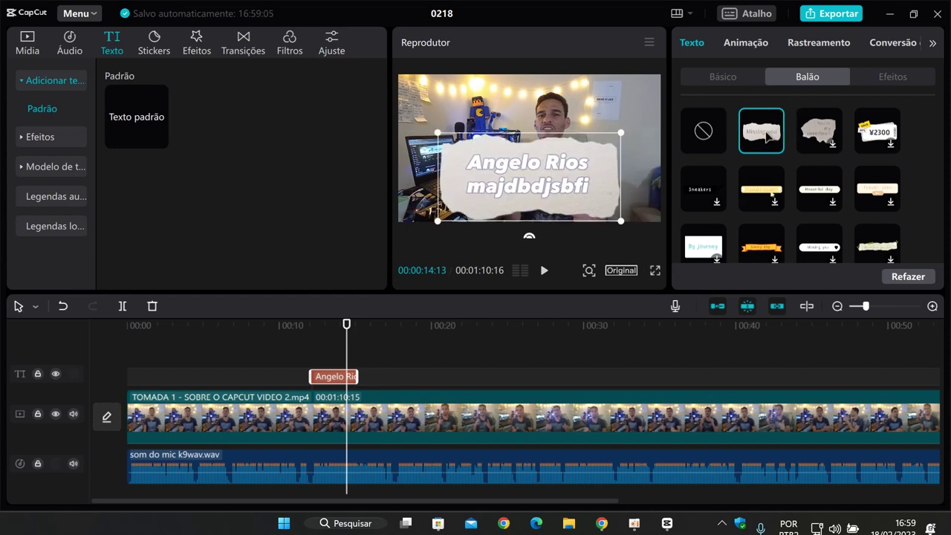
pyautogui.click(820, 133)
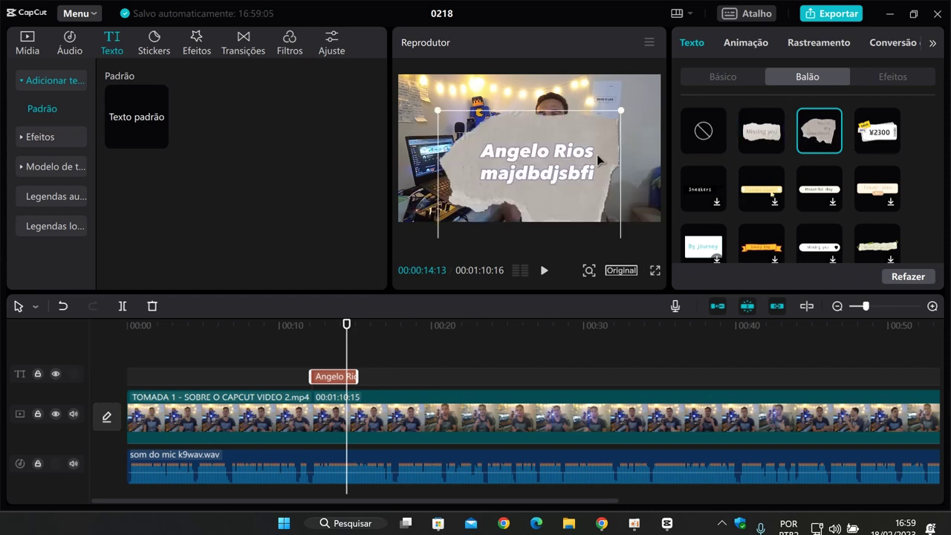
pyautogui.click(829, 188)
pyautogui.click(765, 194)
pyautogui.scroll(-1, 765, 194)
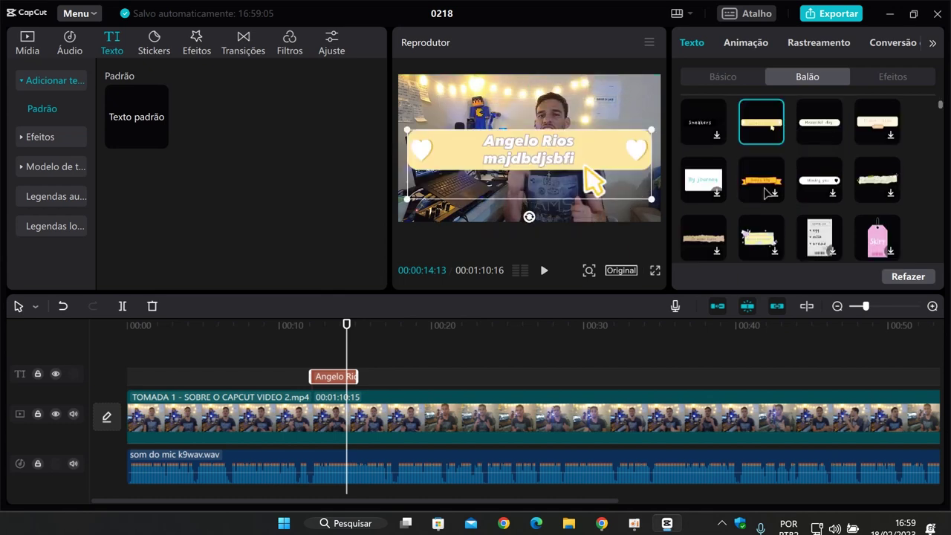
pyautogui.click(771, 191)
pyautogui.click(709, 182)
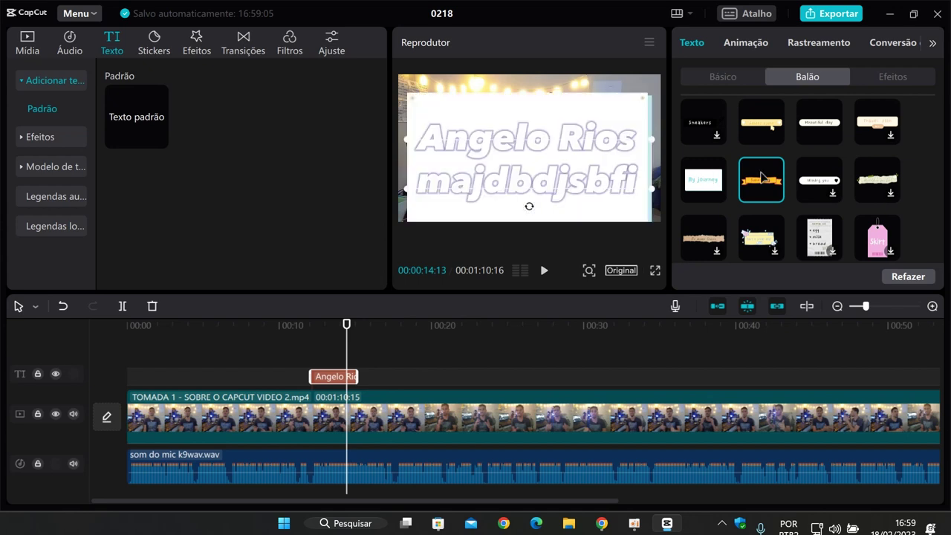
pyautogui.click(819, 180)
pyautogui.scroll(-2, 785, 206)
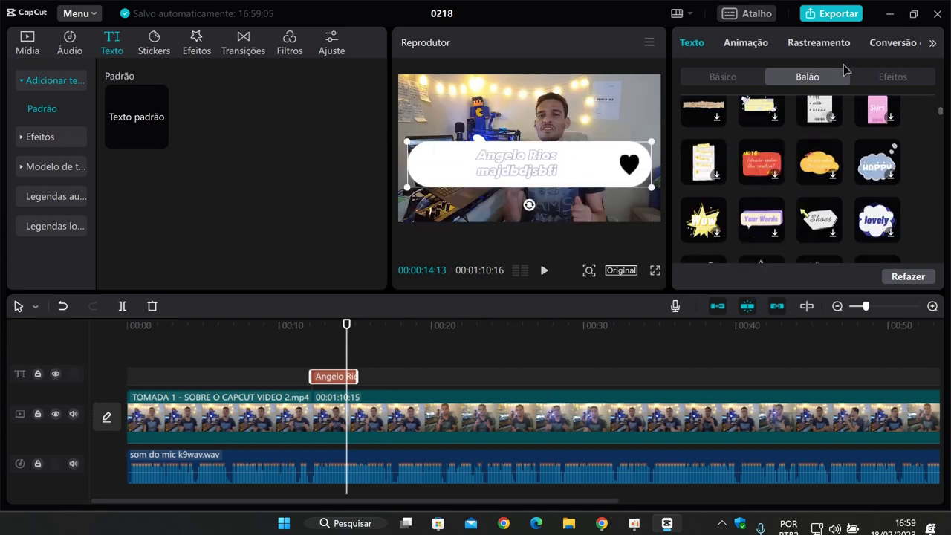
# - Apply the black text effect with a white outline to the title and remove its bubble
pyautogui.click(896, 78)
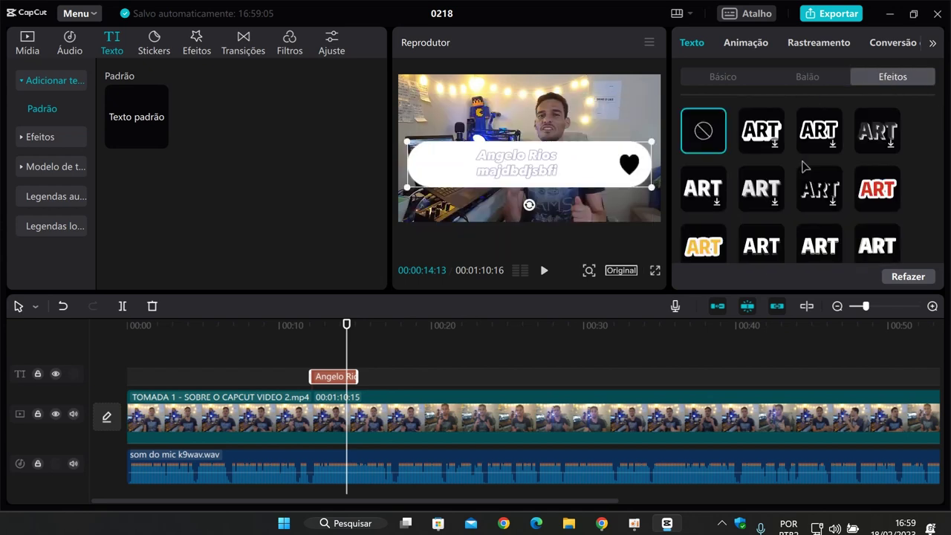
pyautogui.click(762, 129)
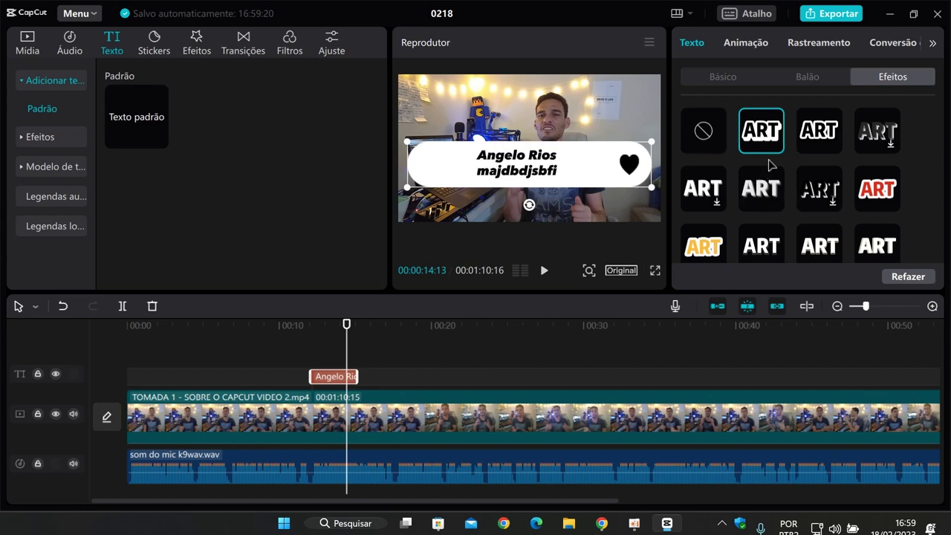
pyautogui.click(815, 78)
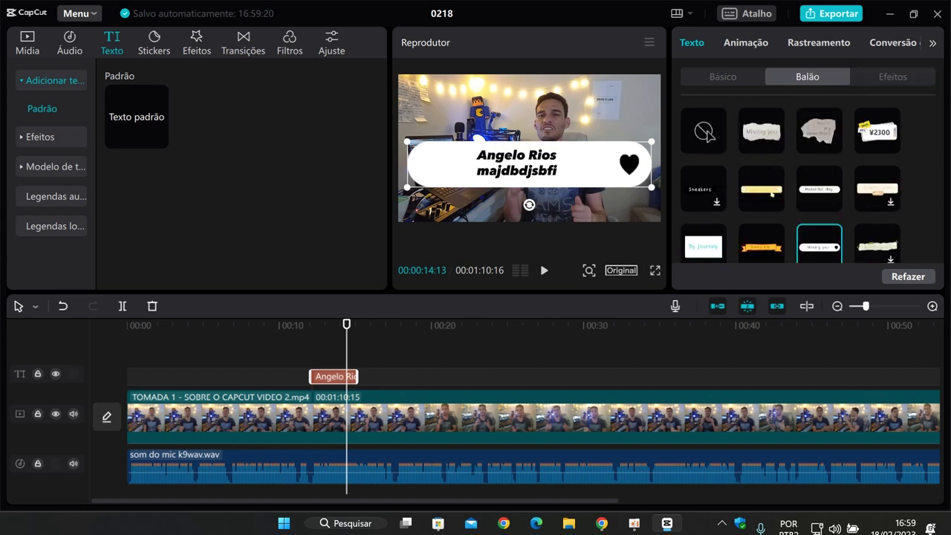
pyautogui.click(709, 134)
pyautogui.click(734, 80)
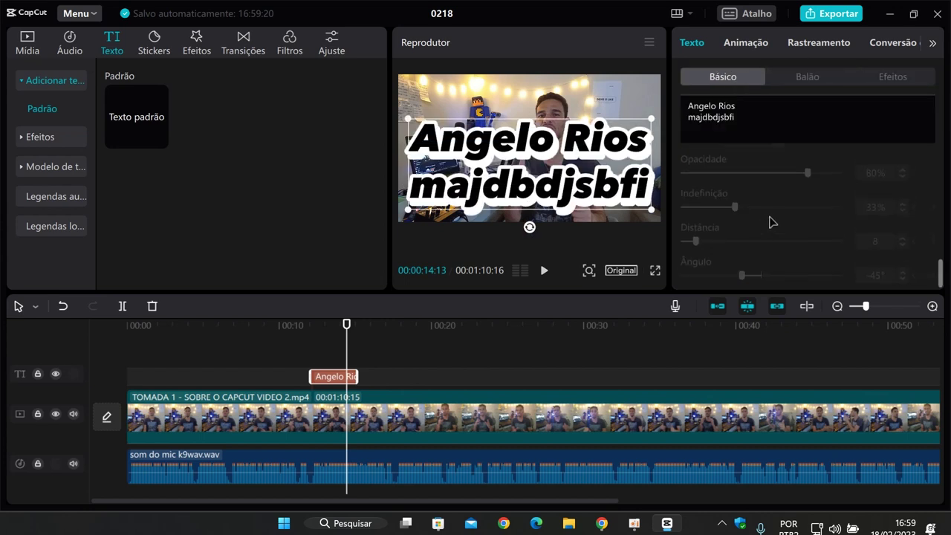
# - Try grey 3D, plain white and glowing text effects on the title, and settle on white lettering with a black outline
pyautogui.click(901, 79)
pyautogui.click(822, 192)
pyautogui.click(776, 191)
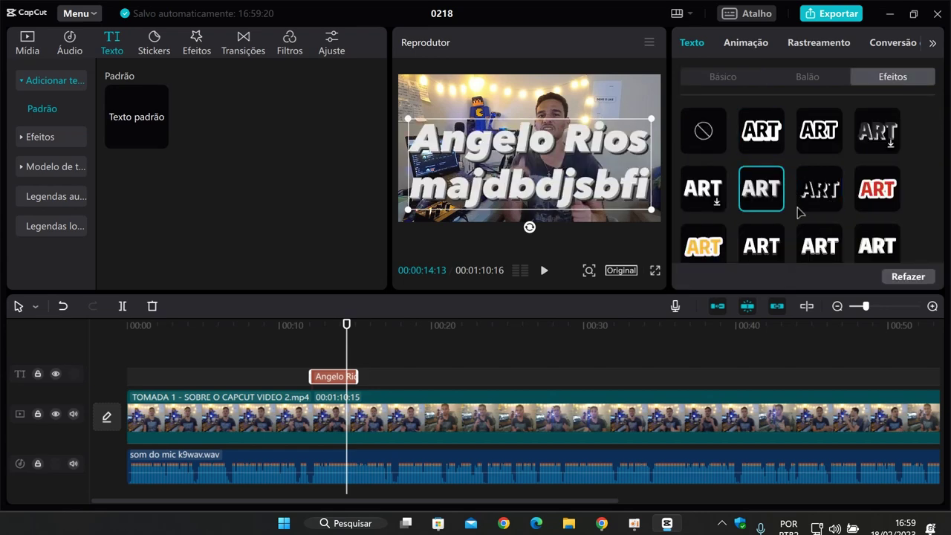
pyautogui.scroll(-1, 787, 231)
pyautogui.click(769, 185)
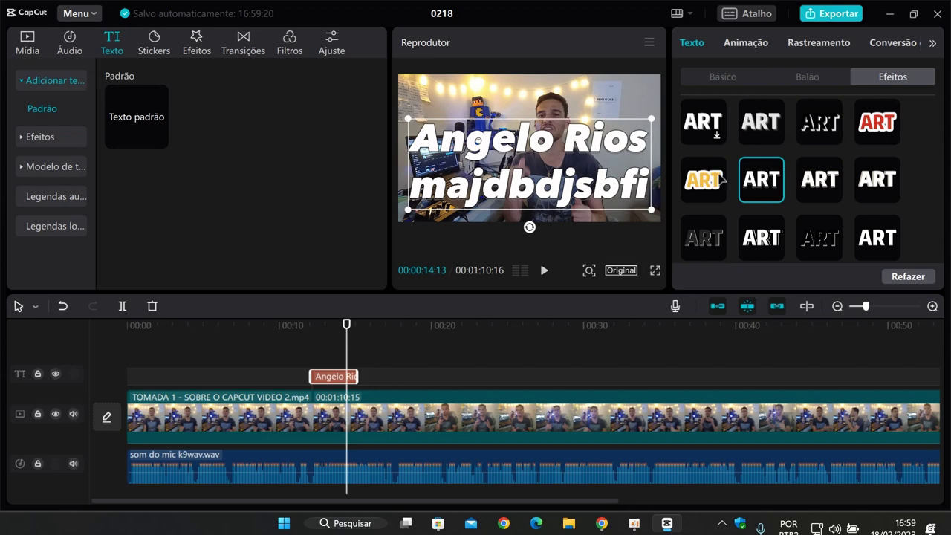
pyautogui.scroll(-2, 721, 182)
pyautogui.click(816, 168)
pyautogui.click(759, 236)
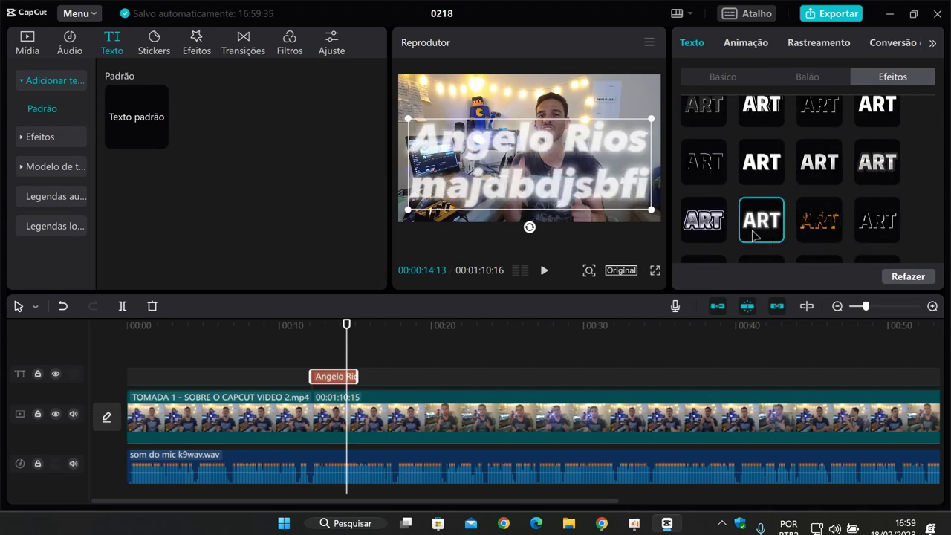
pyautogui.scroll(-2, 780, 186)
pyautogui.click(876, 201)
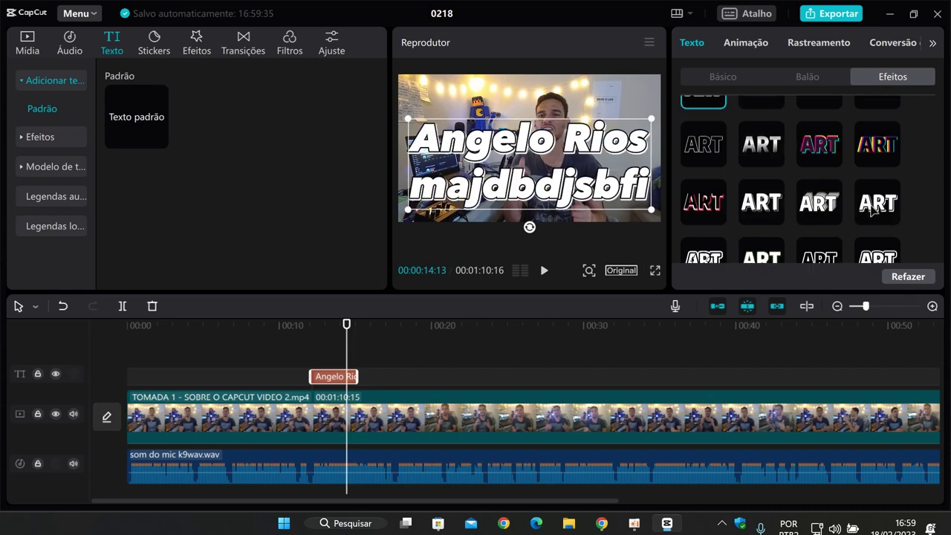
# - Give the title the "Expor...reita" entrance animation and the "Elasti...pic II" exit animation, each lasting 0.5 s
pyautogui.click(745, 45)
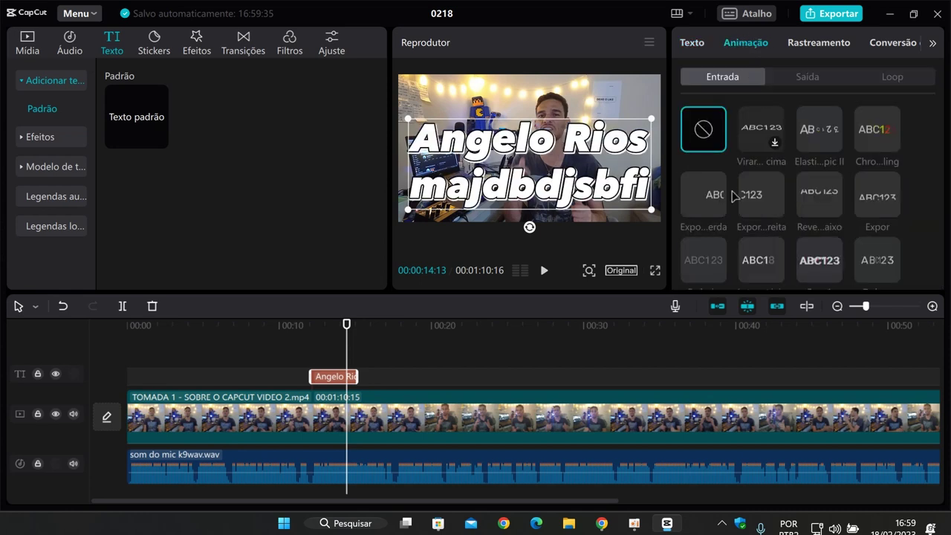
pyautogui.click(761, 194)
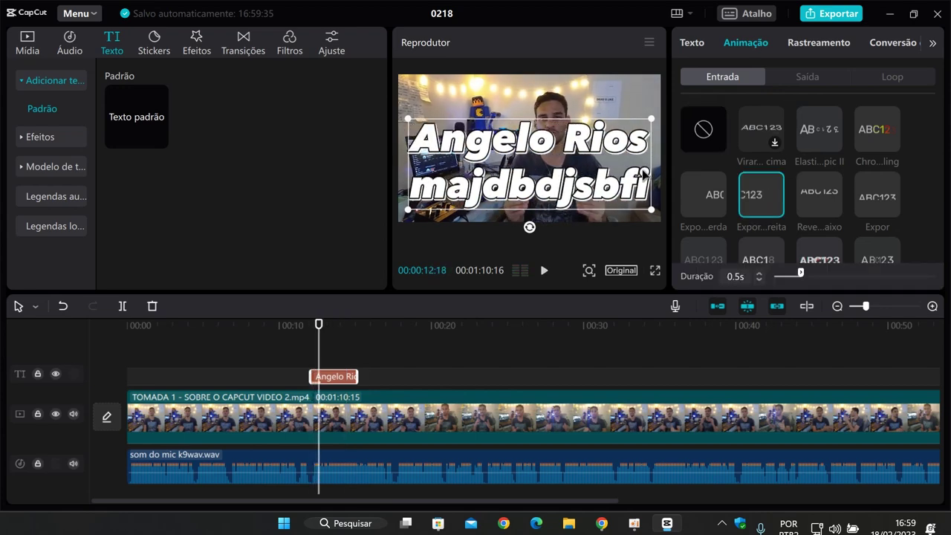
pyautogui.click(800, 79)
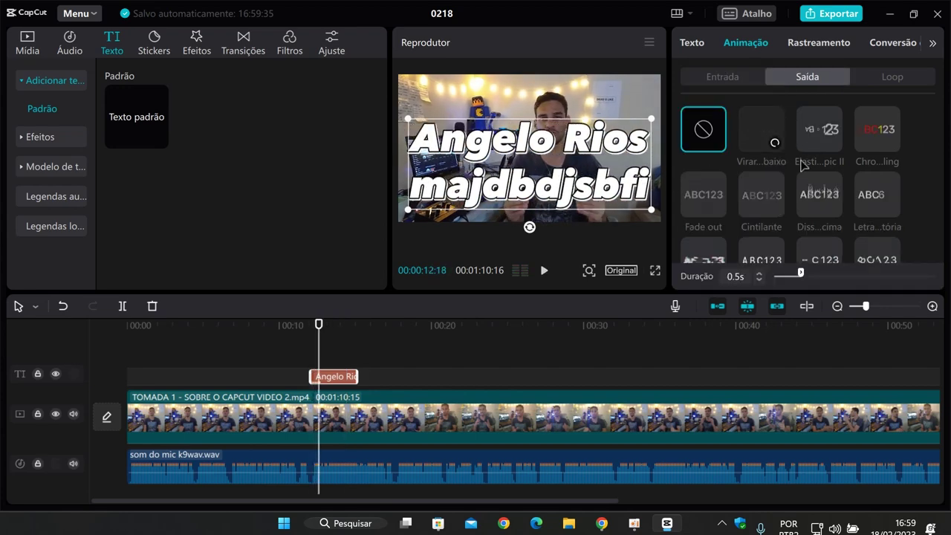
pyautogui.click(800, 147)
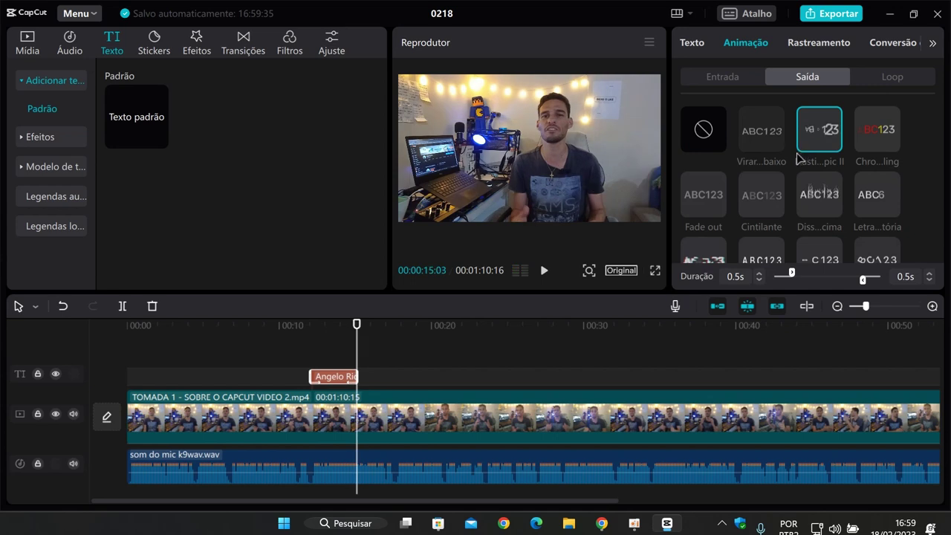
# - Scrub through the start of the title to check its entrance animation, and extend the title clip's end slightly
pyautogui.click(311, 360)
pyautogui.moveTo(311, 356)
pyautogui.mouseDown()
pyautogui.moveTo(350, 352)
pyautogui.moveTo(304, 348)
pyautogui.moveTo(326, 353)
pyautogui.mouseUp()
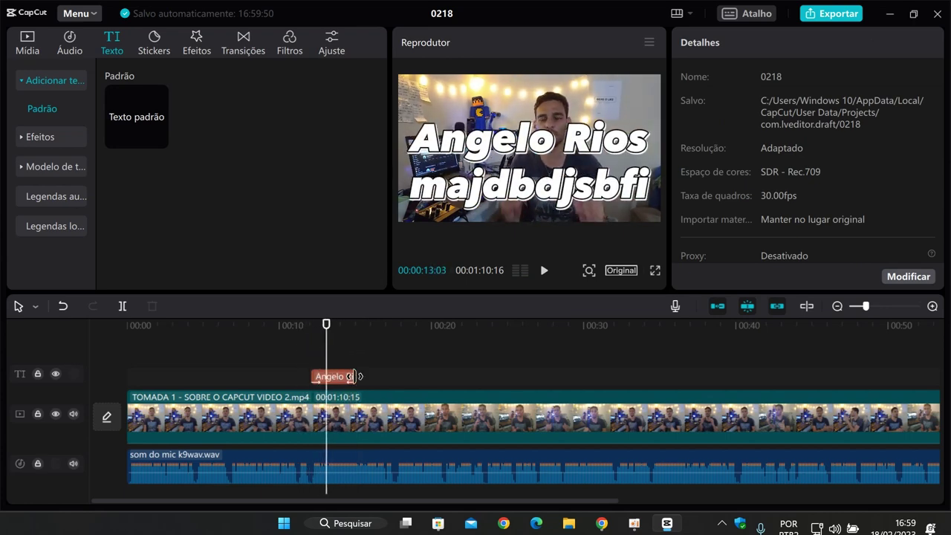
pyautogui.moveTo(355, 373)
pyautogui.mouseDown()
pyautogui.moveTo(520, 375)
pyautogui.moveTo(359, 376)
pyautogui.mouseUp()
# - Add the Agitar I loop animation to the title and play the section back to check it
pyautogui.click(747, 42)
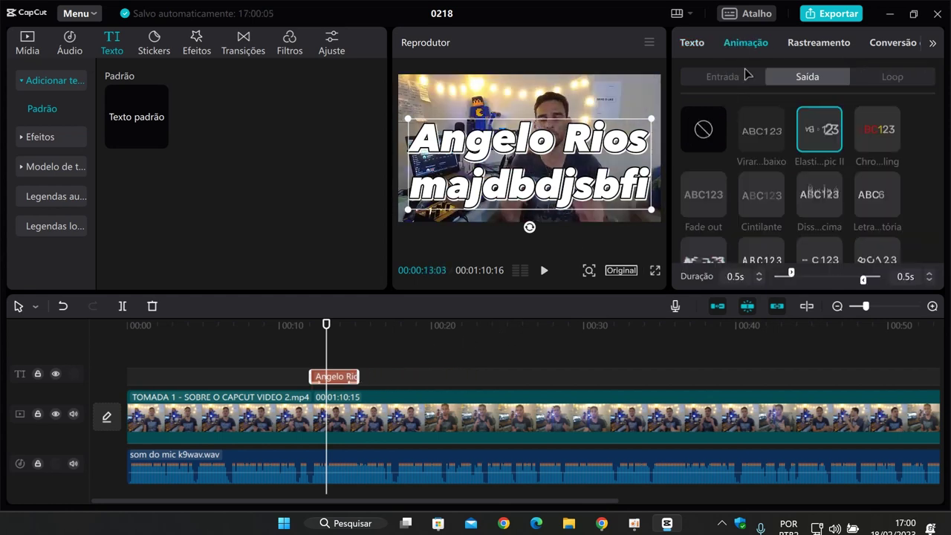
pyautogui.click(898, 77)
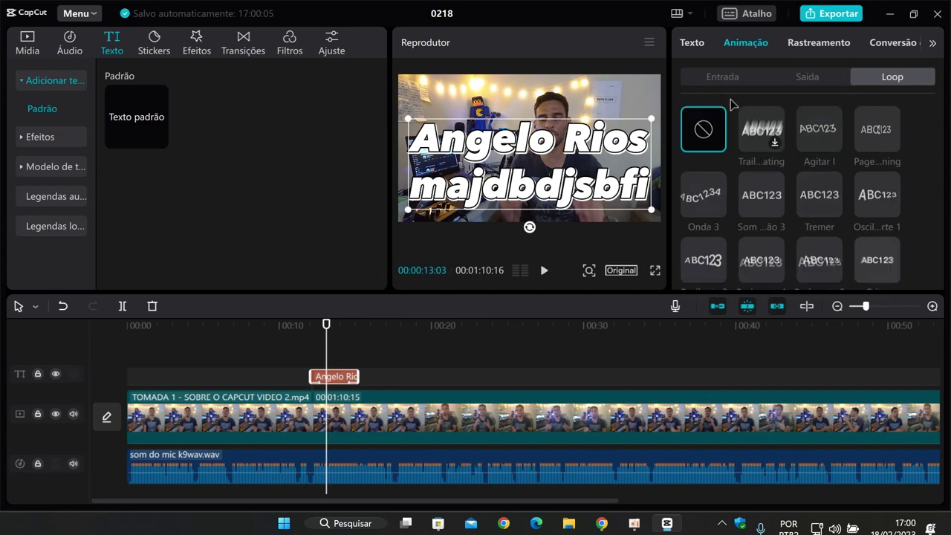
pyautogui.click(821, 139)
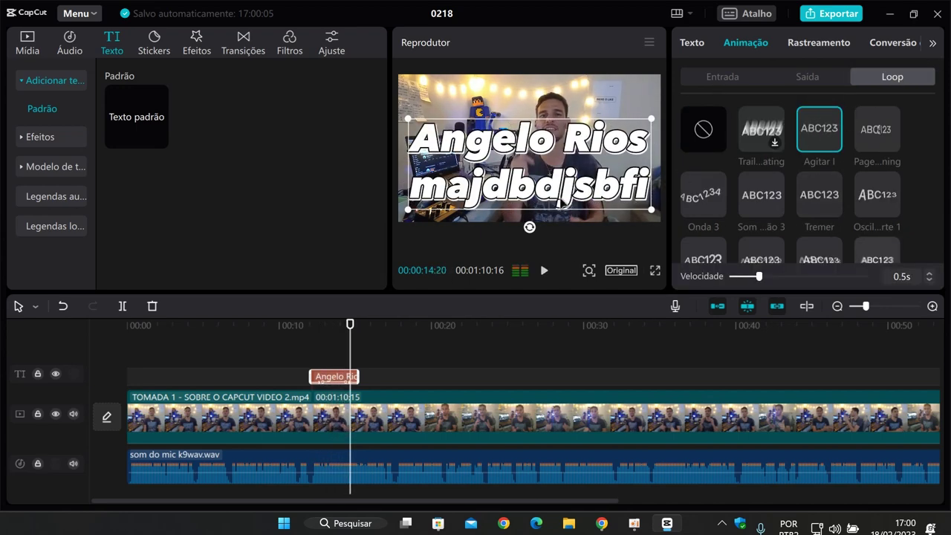
pyautogui.click(302, 364)
pyautogui.press('space')
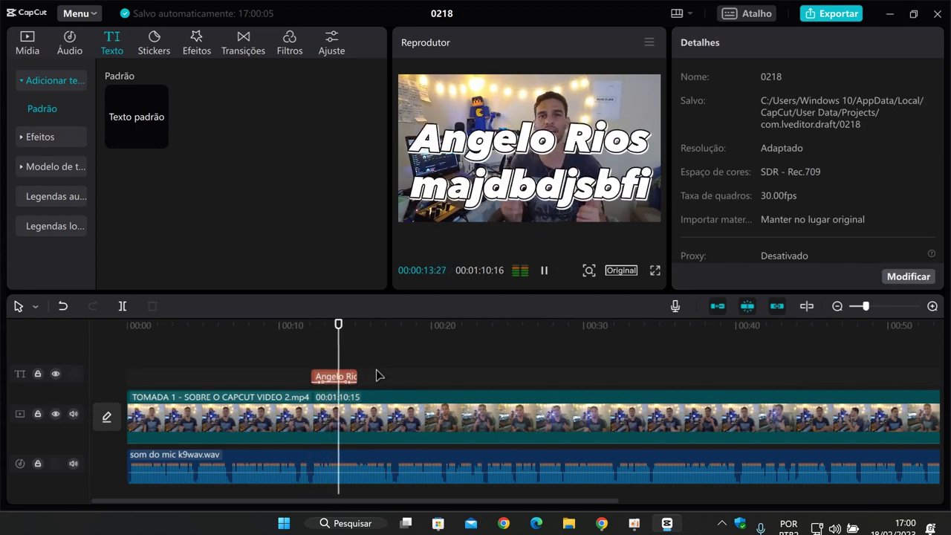
pyautogui.press('space')
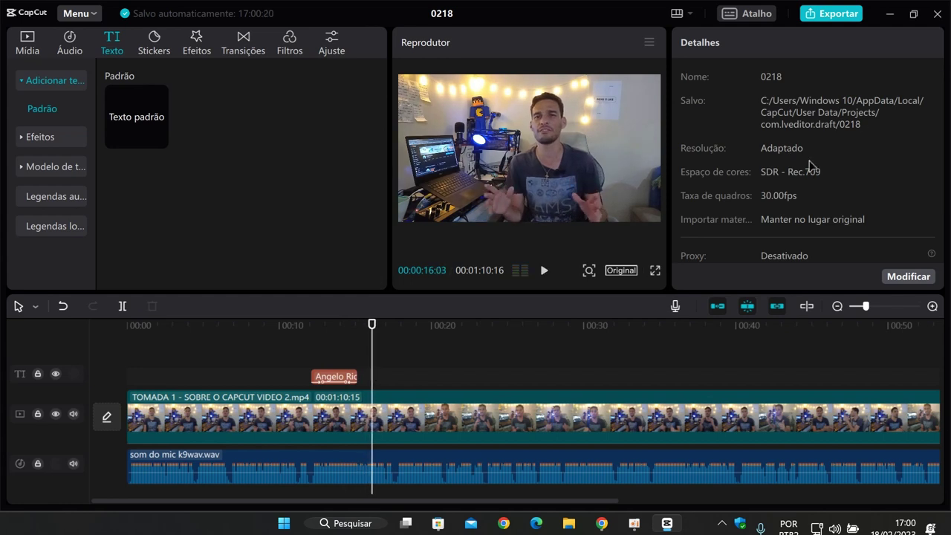
# - Examine the title's tracking options and look through the available text-to-speech voices
pyautogui.click(340, 377)
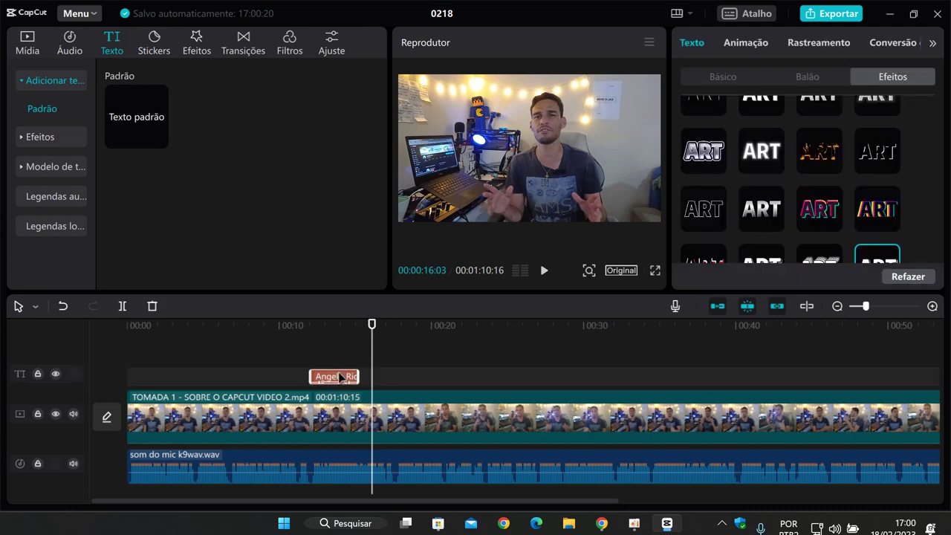
pyautogui.click(819, 43)
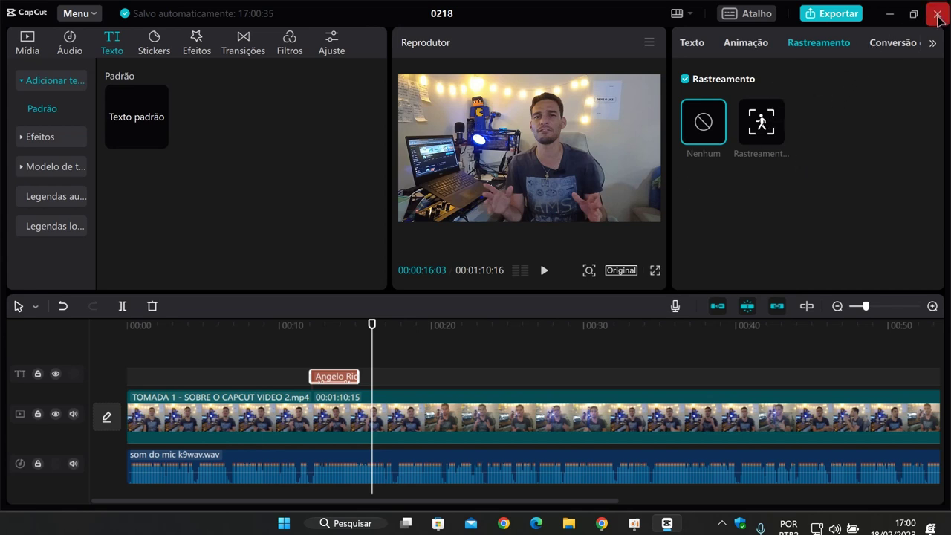
pyautogui.click(895, 43)
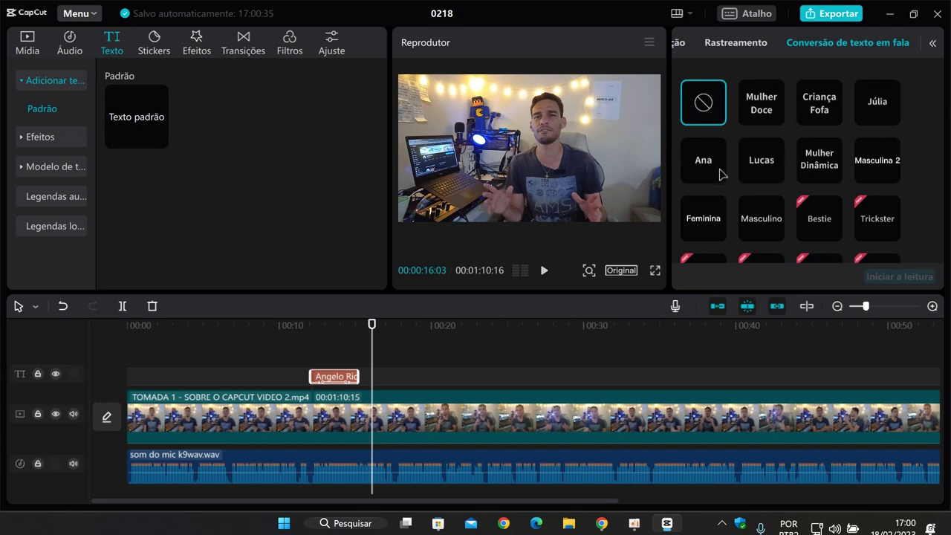
pyautogui.scroll(-6, 820, 189)
pyautogui.scroll(2, 820, 190)
pyautogui.scroll(5, 820, 189)
# - Try the Mulher Doce text-to-speech voice for the title, and set the voice back to none
pyautogui.click(769, 105)
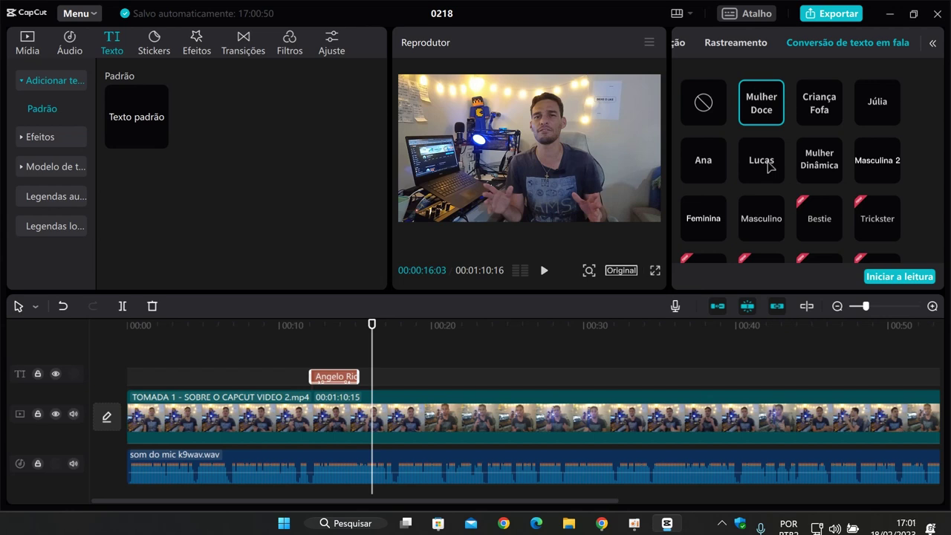
pyautogui.click(372, 324)
pyautogui.moveTo(372, 324)
pyautogui.mouseDown()
pyautogui.moveTo(403, 325)
pyautogui.moveTo(373, 324)
pyautogui.mouseUp()
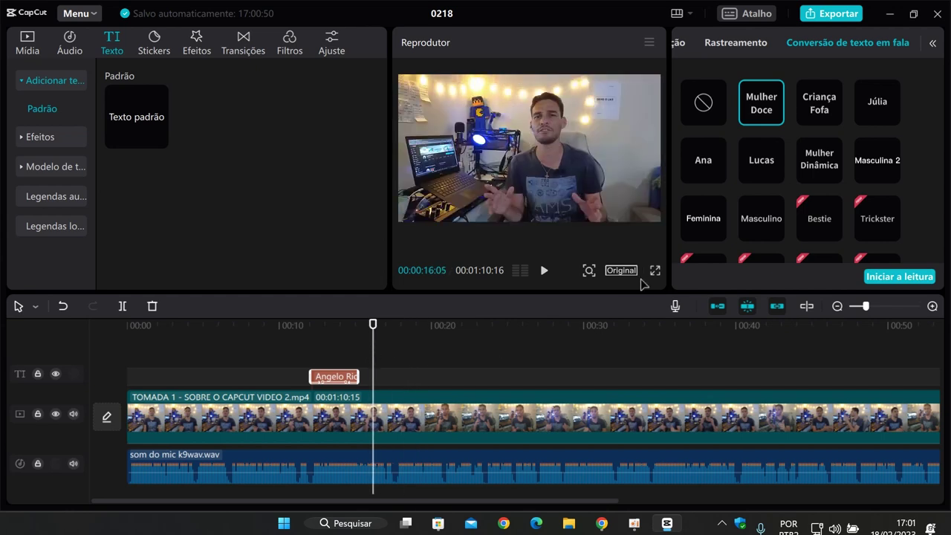
pyautogui.click(703, 103)
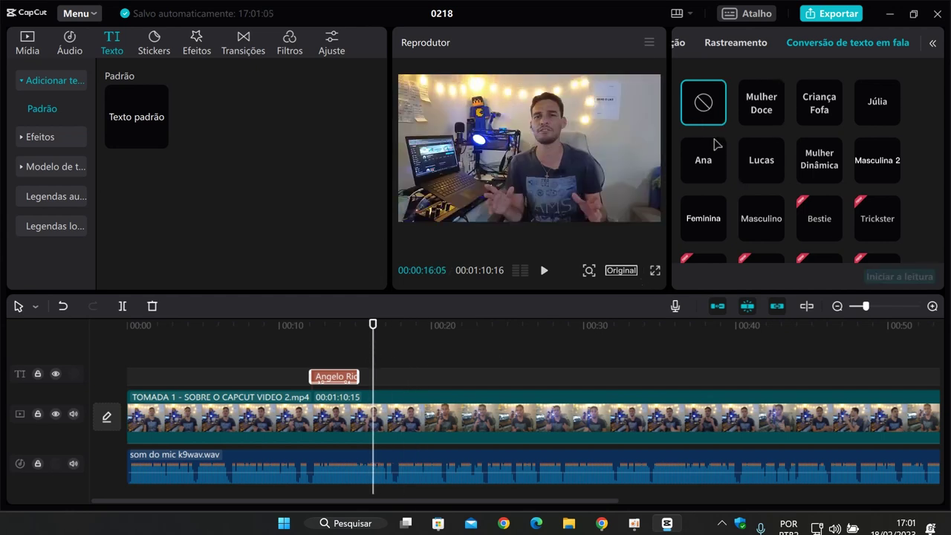
pyautogui.click(933, 45)
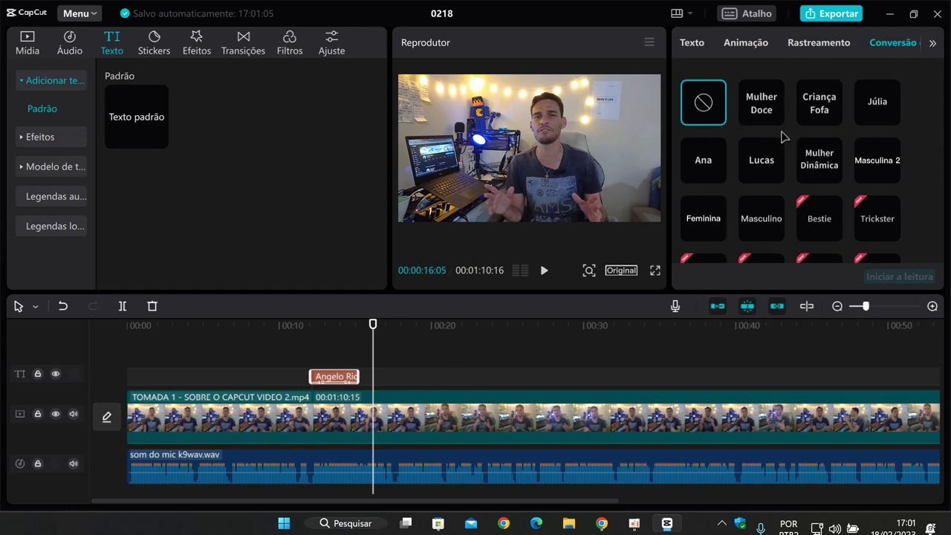
# - Generate automatic captions from the video's speech with Português (Brasil) as the language
pyautogui.click(67, 199)
pyautogui.click(255, 209)
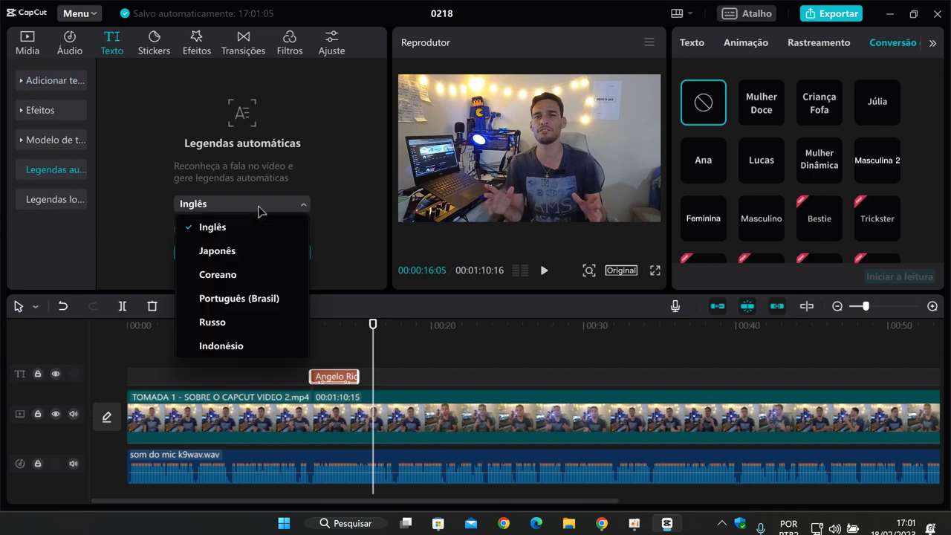
pyautogui.click(238, 299)
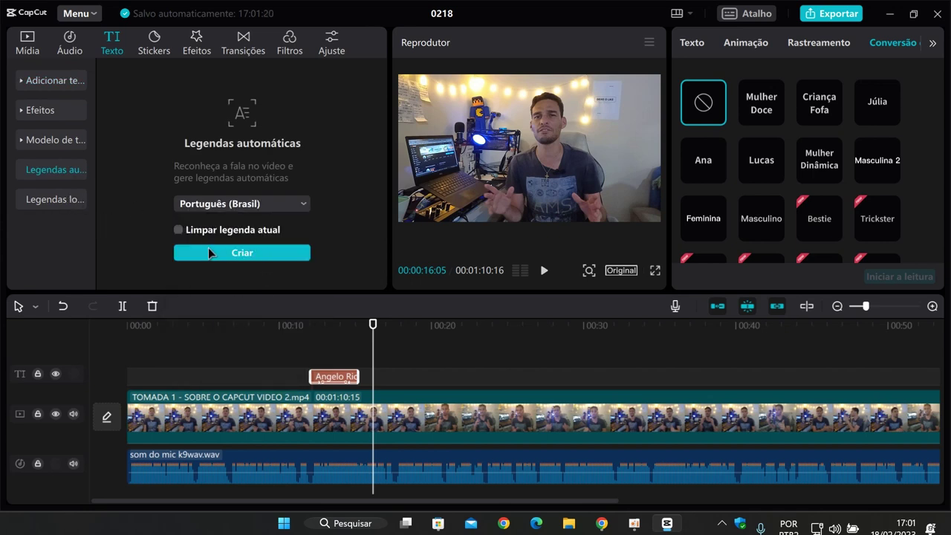
pyautogui.click(254, 254)
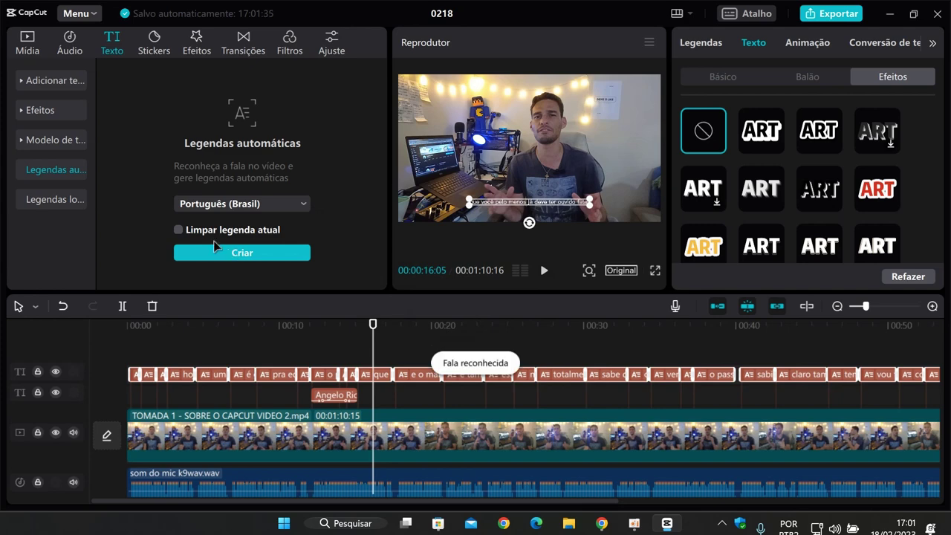
# - Move to about 5 s in the video and check the generated caption in the full-screen preview
pyautogui.moveTo(373, 355); pyautogui.dragTo(201, 349)
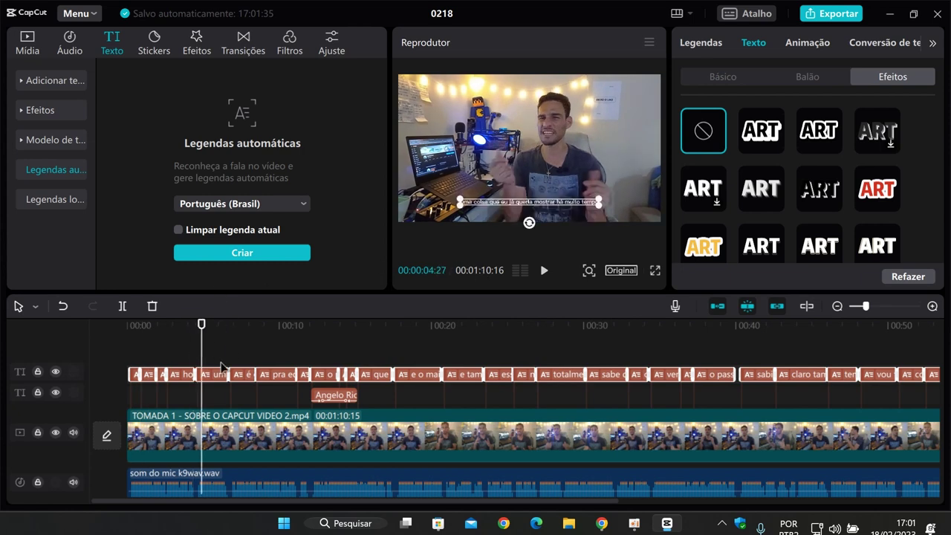
pyautogui.click(655, 270)
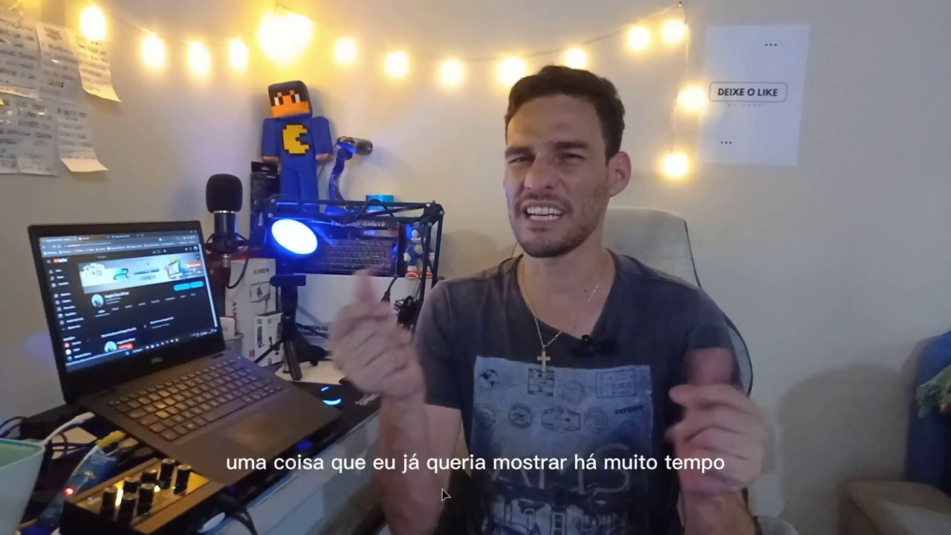
pyautogui.moveTo(559, 343)
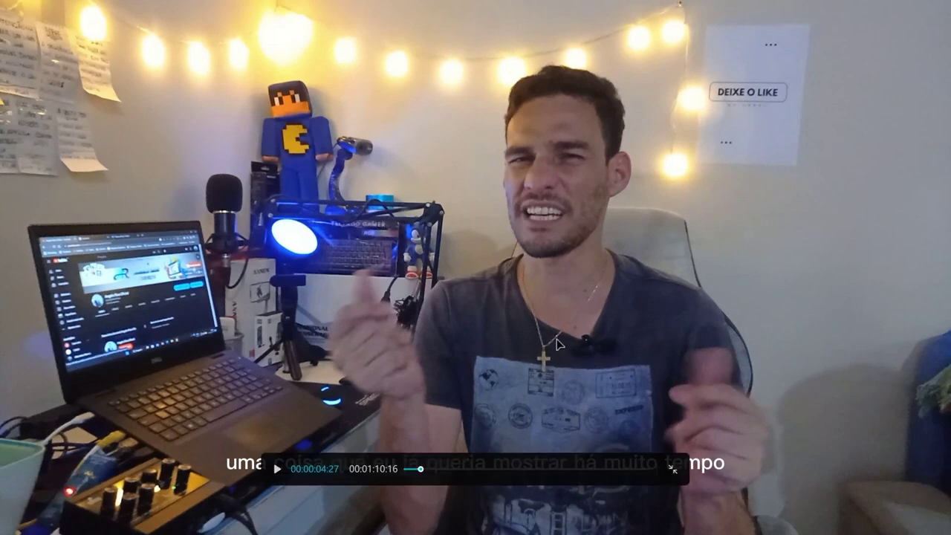
pyautogui.click(672, 469)
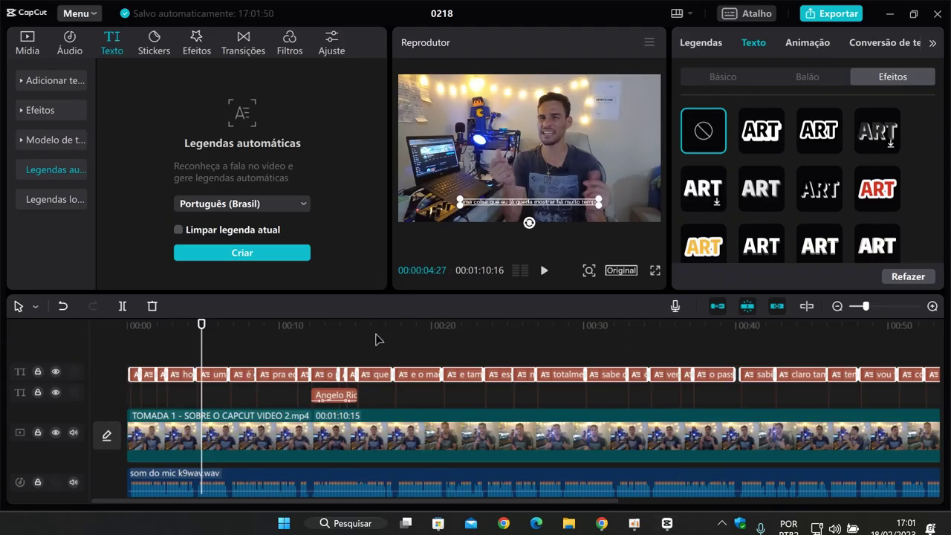
# - Apply the yellow preset style to all captions and check one at about 24 s in the full-screen preview
pyautogui.click(722, 77)
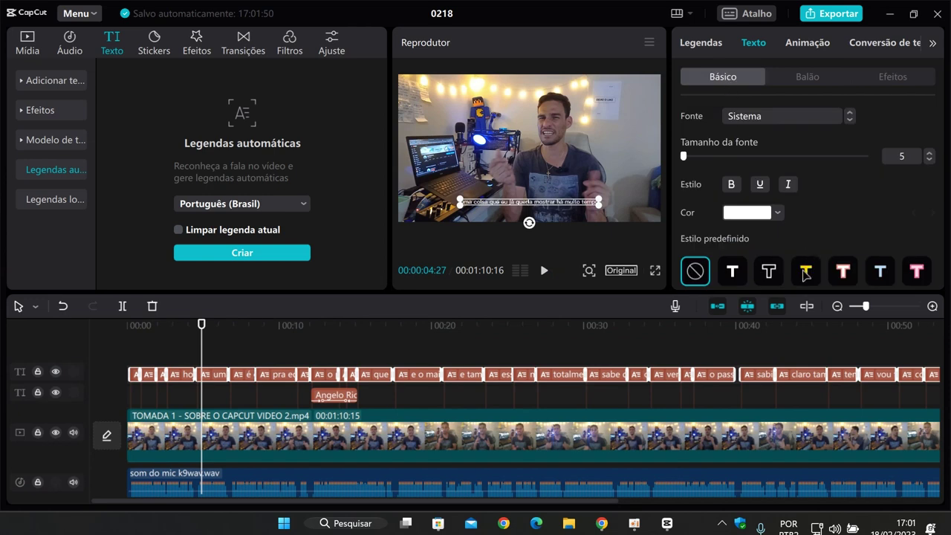
pyautogui.click(804, 272)
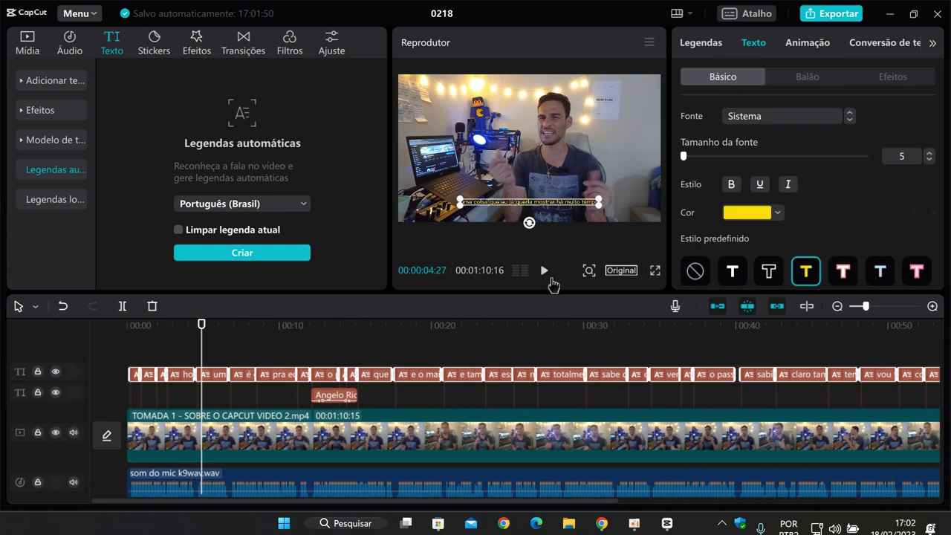
pyautogui.moveTo(199, 352); pyautogui.dragTo(496, 349)
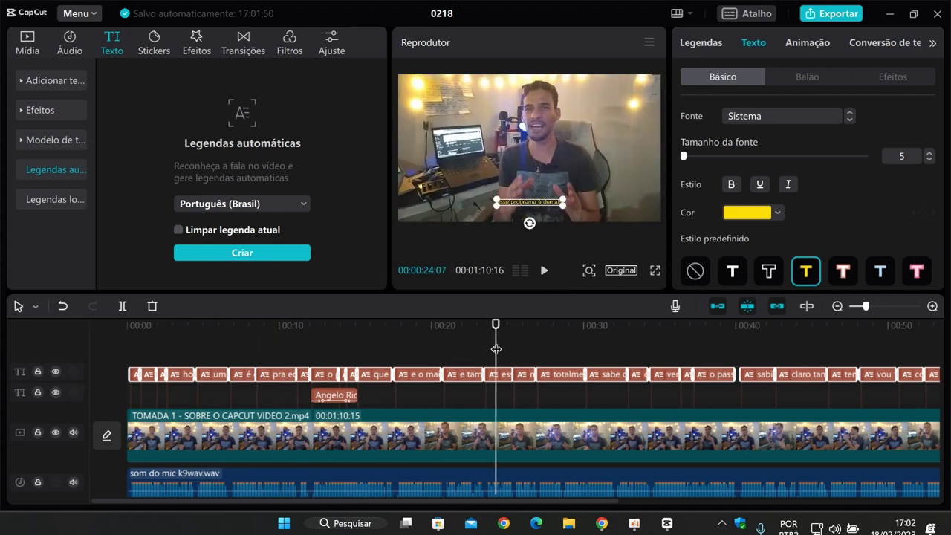
pyautogui.click(655, 271)
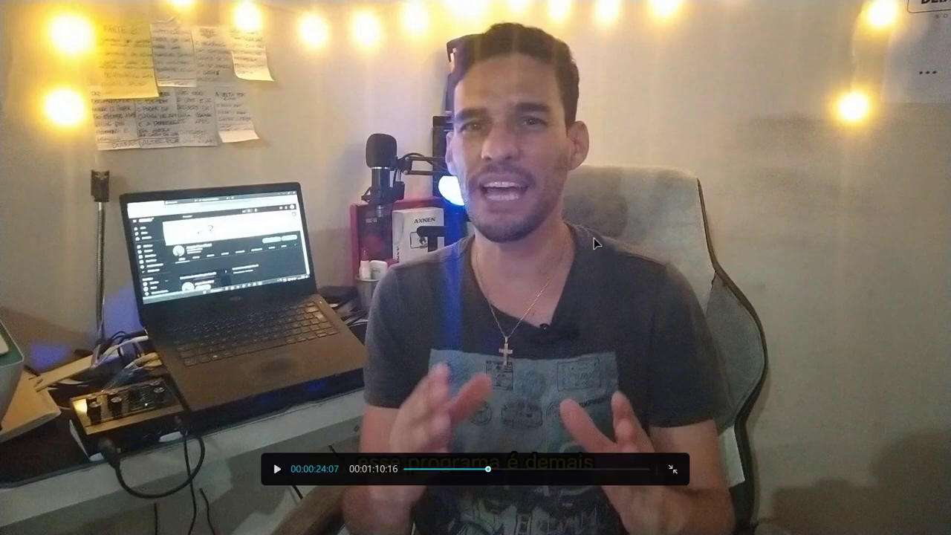
pyautogui.click(671, 472)
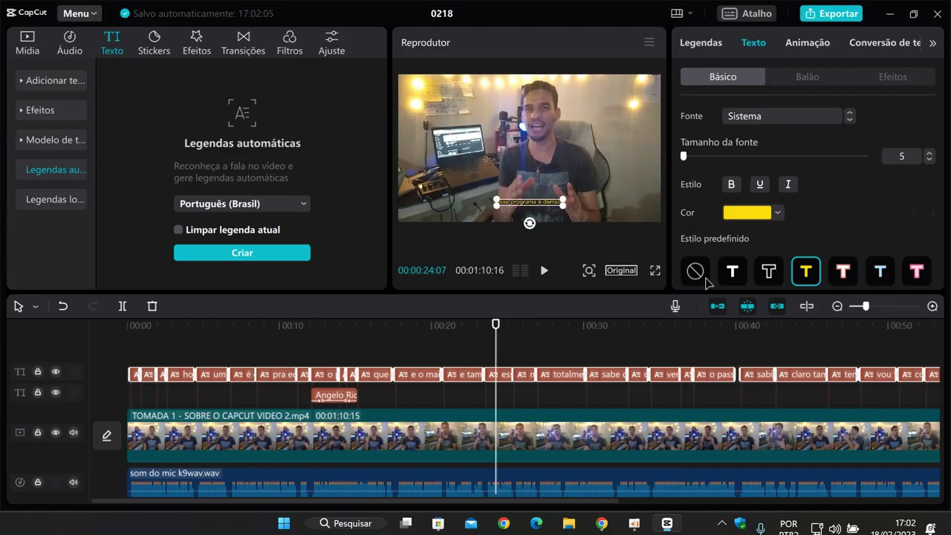
# - Remove all the automatic captions from the timeline
pyautogui.press('Delete')
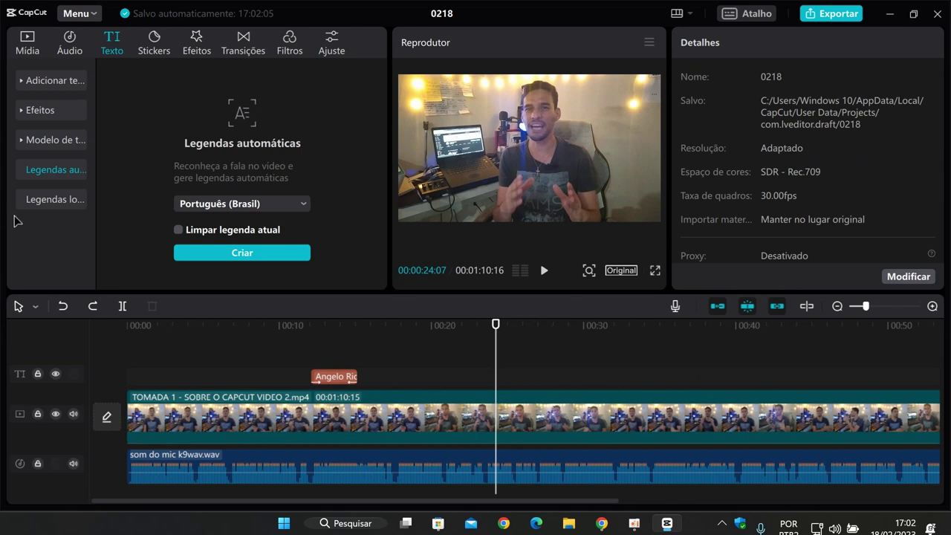
# - Browse the sticker library, looking through the popular and LOVE stickers
pyautogui.click(153, 40)
pyautogui.scroll(-2, 208, 190)
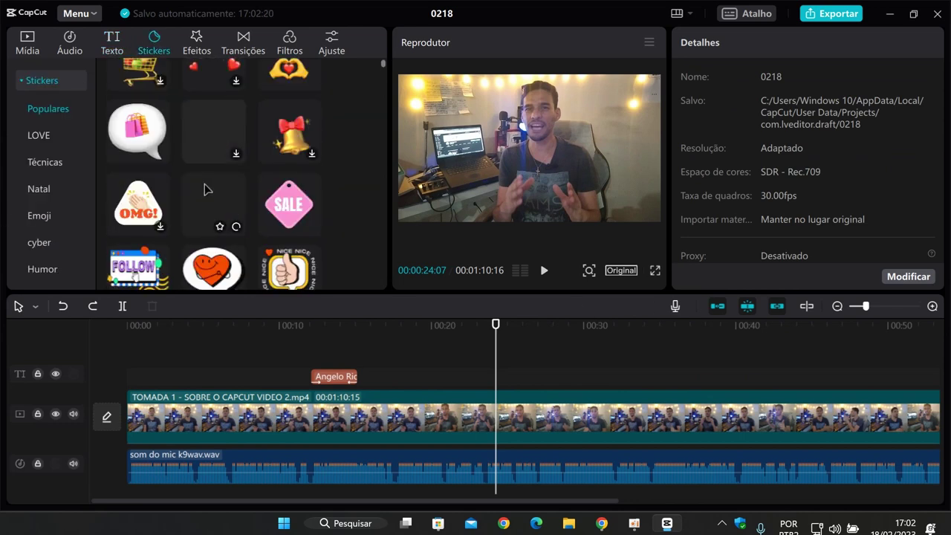
pyautogui.scroll(-6, 208, 190)
pyautogui.scroll(-6, 203, 191)
pyautogui.scroll(-8, 202, 193)
pyautogui.scroll(-10, 201, 192)
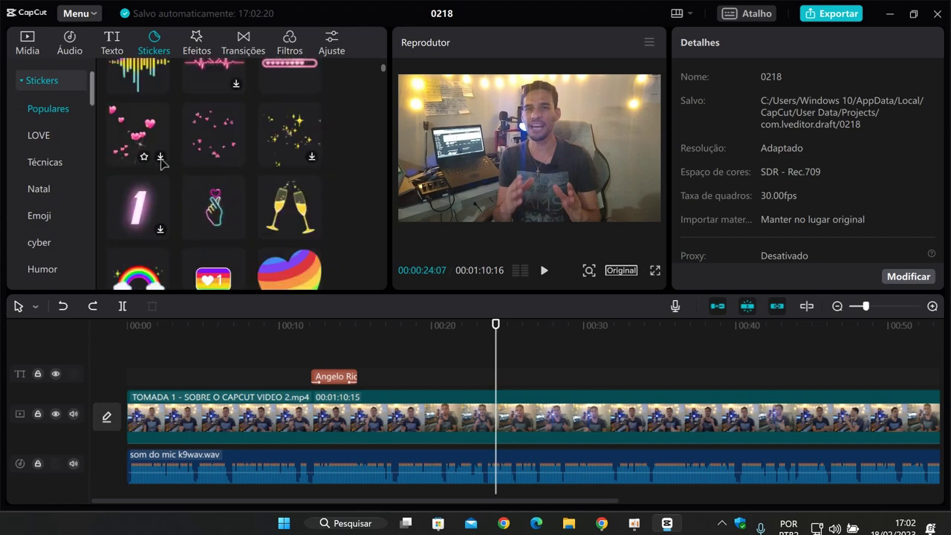
pyautogui.scroll(-10, 121, 154)
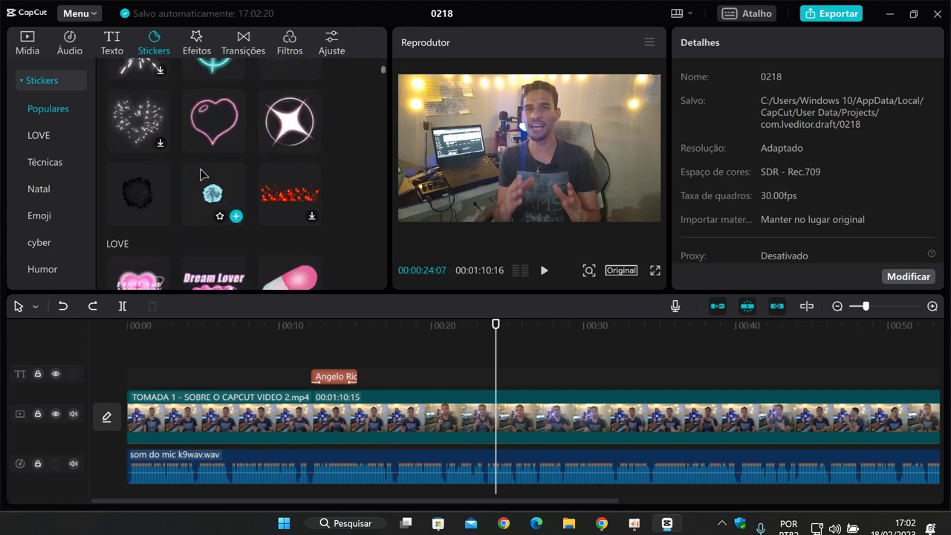
pyautogui.scroll(-6, 199, 174)
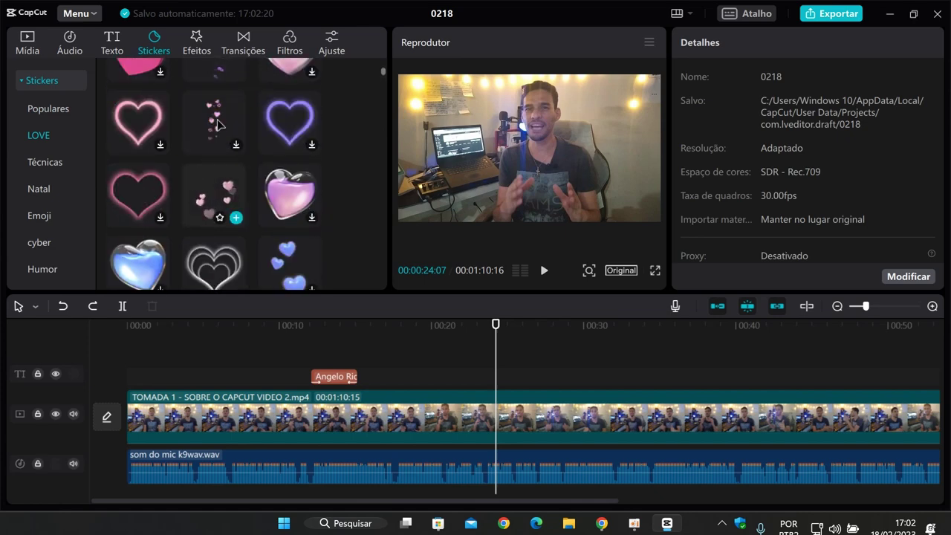
# - Find the Desfocar effect among the popular video effects and preview it on the video
pyautogui.click(196, 43)
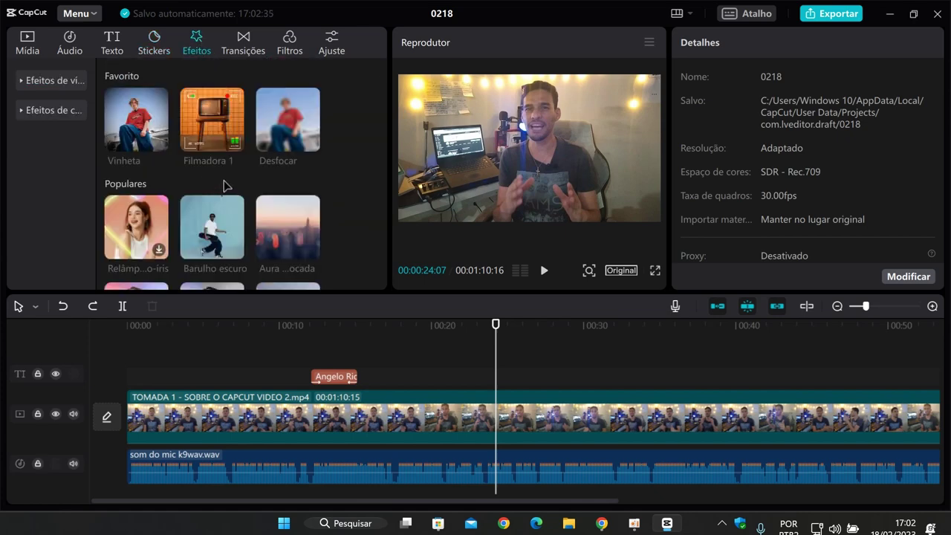
pyautogui.click(53, 84)
pyautogui.scroll(-4, 278, 116)
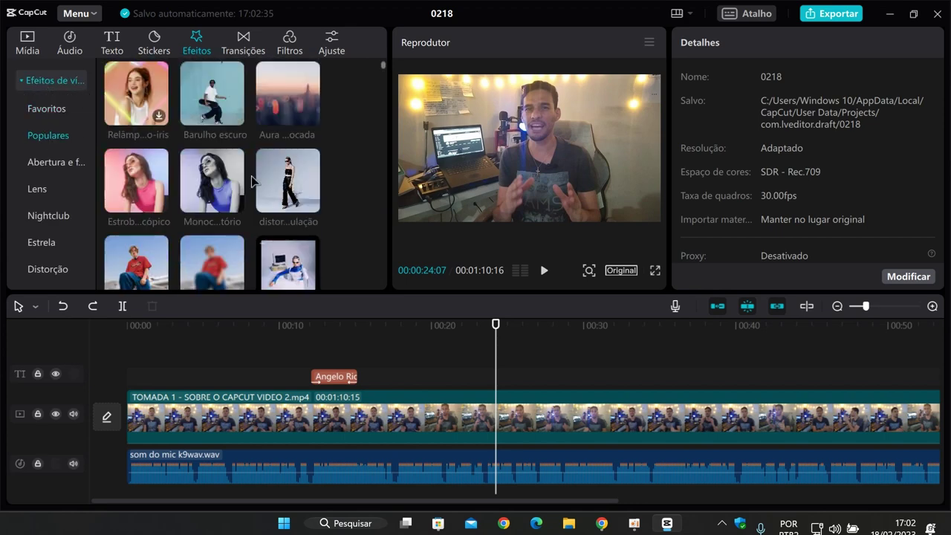
pyautogui.click(222, 148)
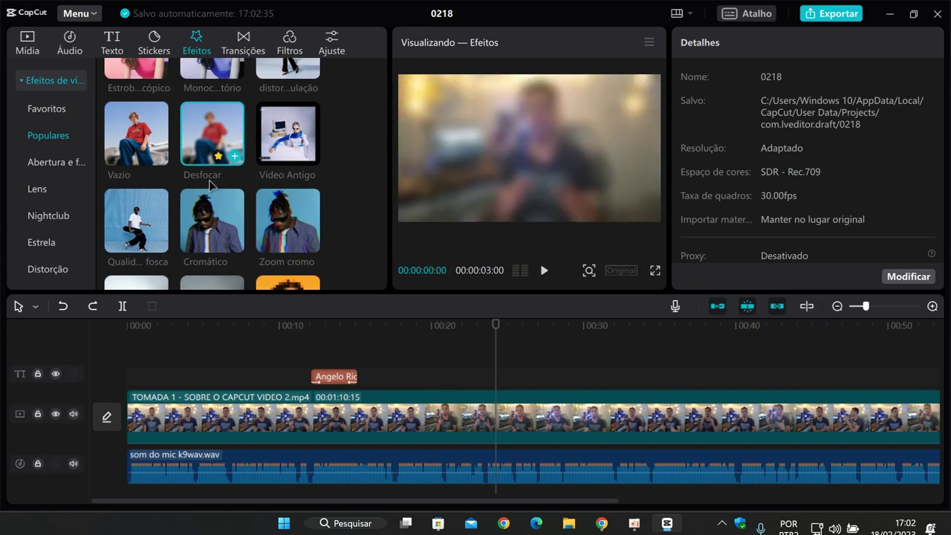
# - Browse the remaining popular video effects and the opening and closing effects
pyautogui.scroll(-3, 207, 185)
pyautogui.scroll(-3, 207, 185)
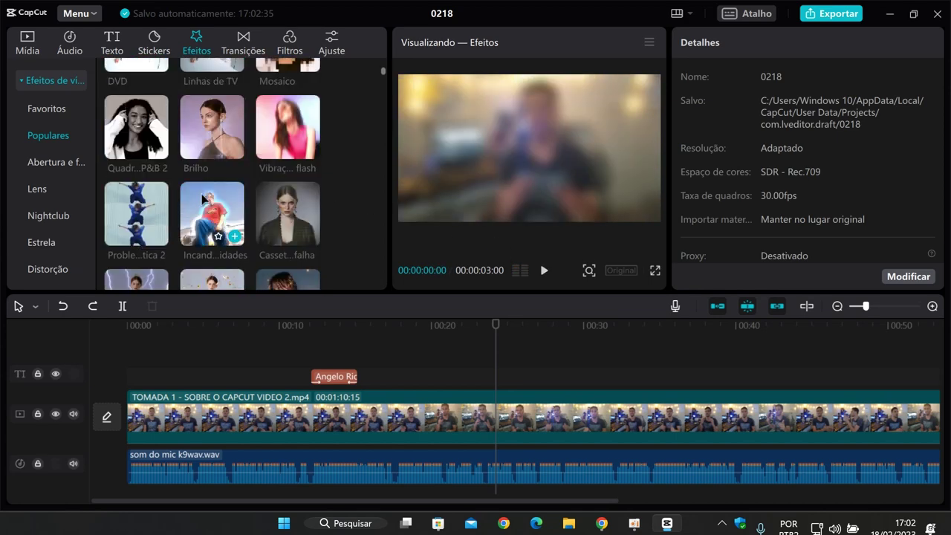
pyautogui.scroll(-3, 164, 152)
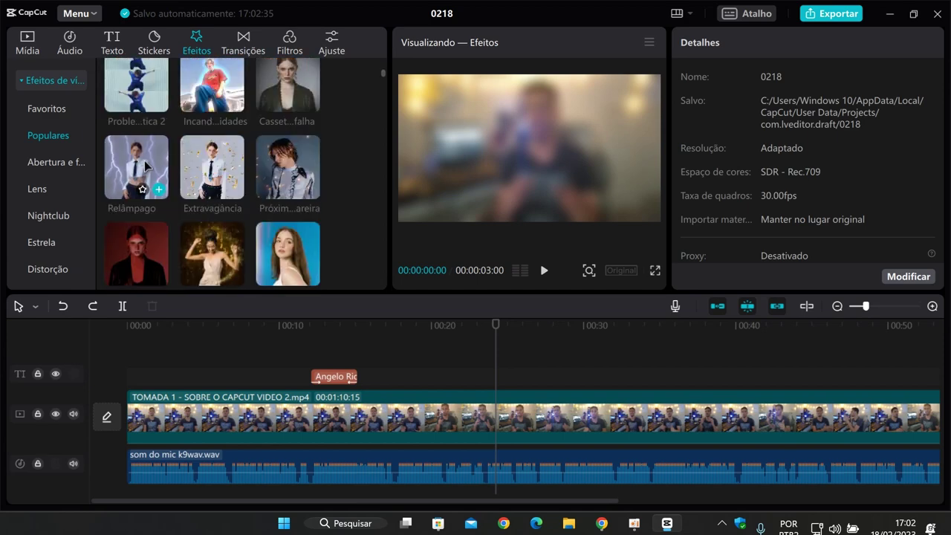
pyautogui.scroll(-3, 186, 148)
pyautogui.scroll(-9, 202, 143)
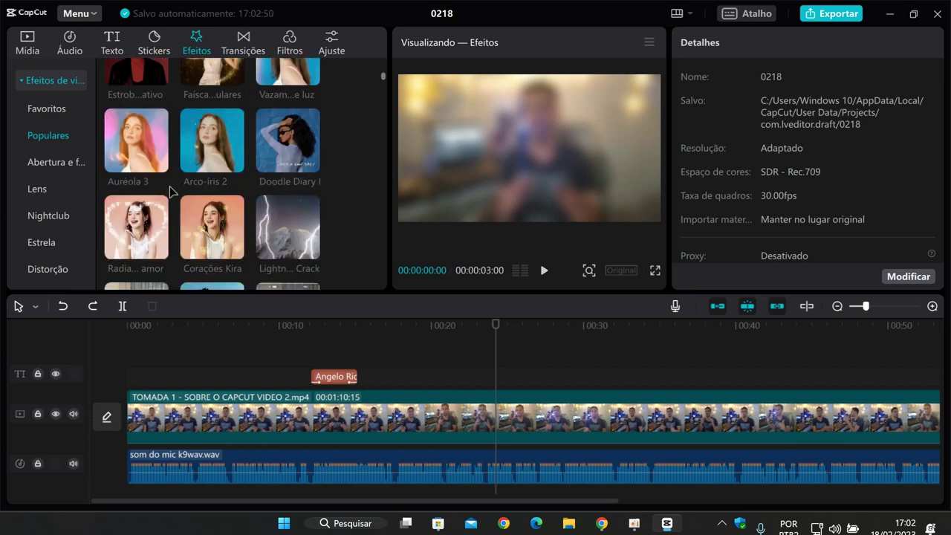
pyautogui.scroll(-1, 171, 195)
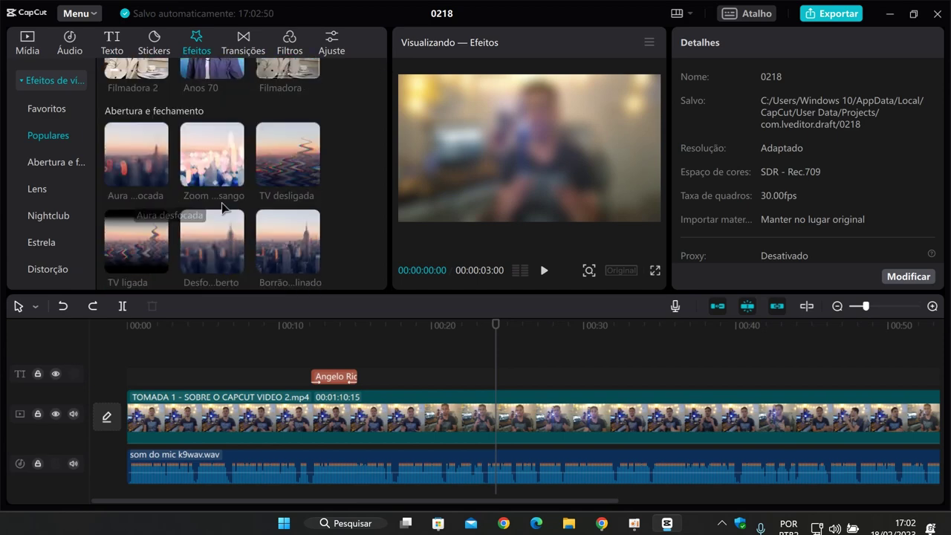
pyautogui.scroll(-4, 197, 193)
pyautogui.scroll(-1, 202, 193)
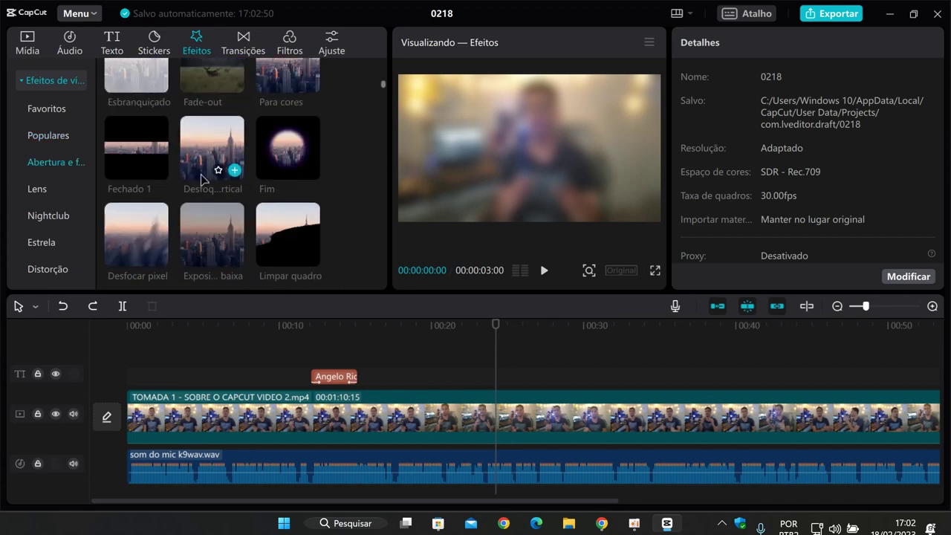
pyautogui.scroll(-3, 200, 182)
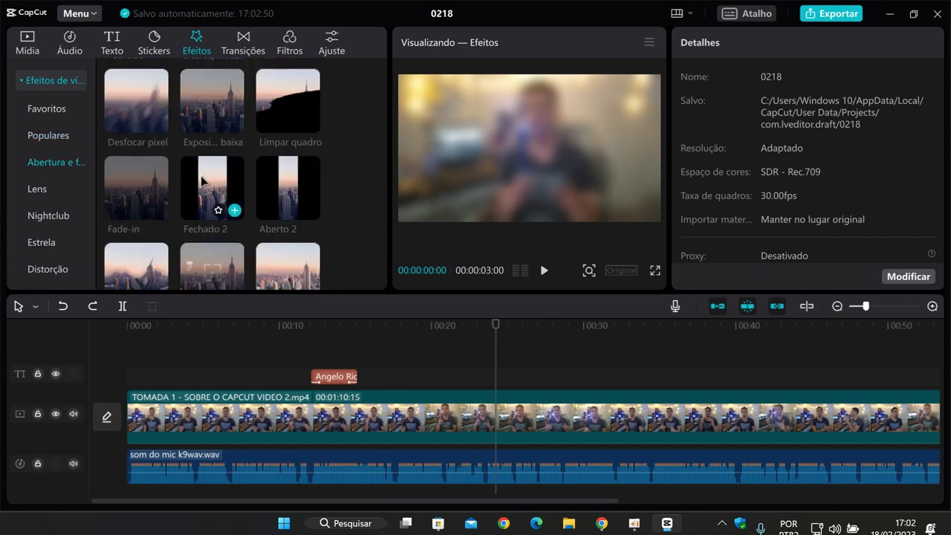
# - Browse the popular transitions, with a brief look back at the favourite sound effects and the video effects
pyautogui.click(243, 43)
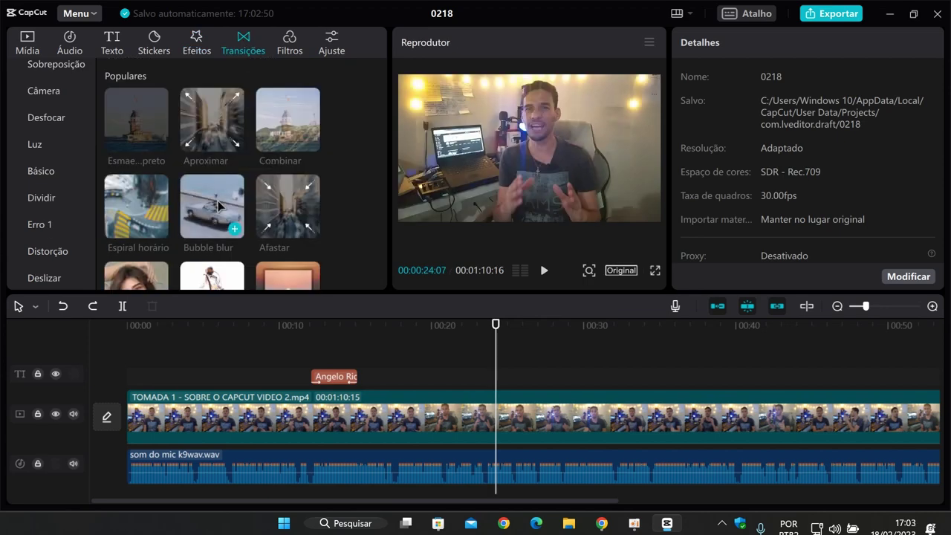
pyautogui.scroll(-10, 225, 202)
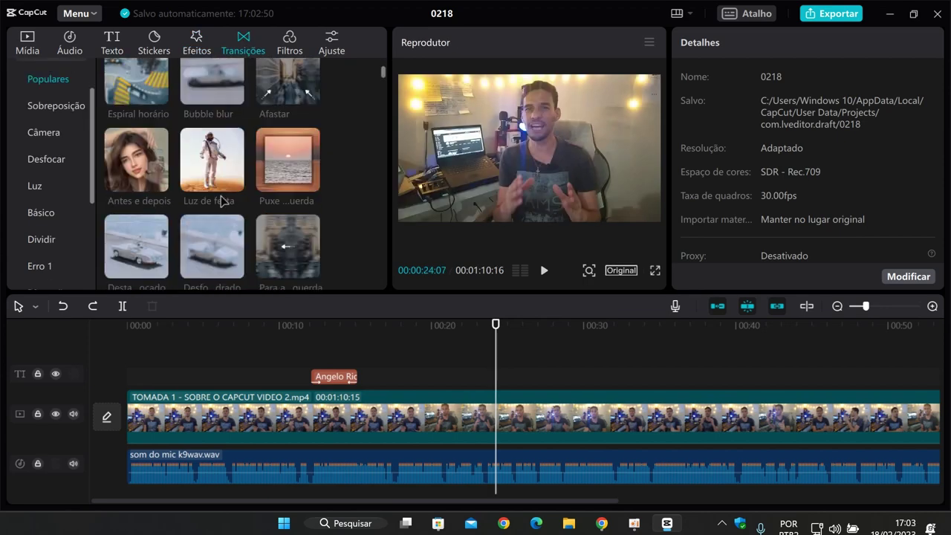
pyautogui.scroll(5, 226, 156)
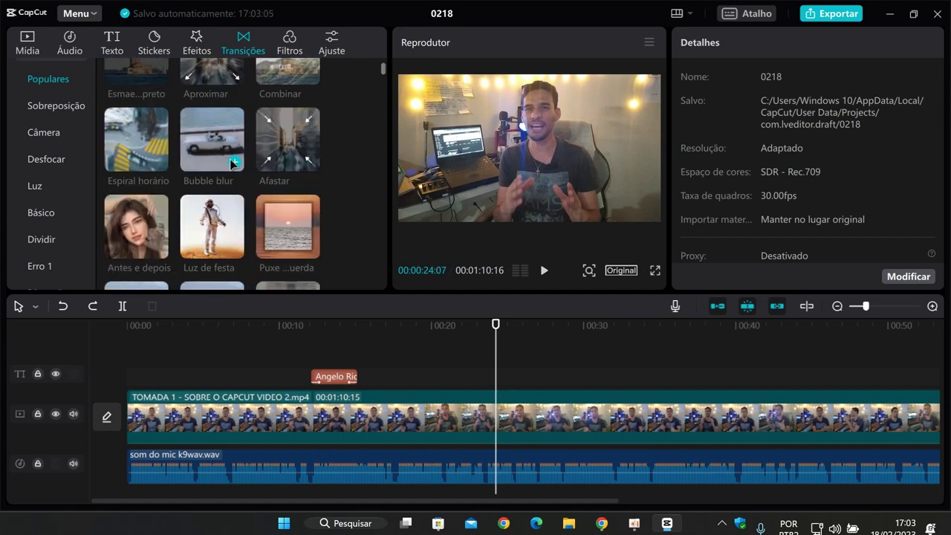
pyautogui.scroll(2, 232, 148)
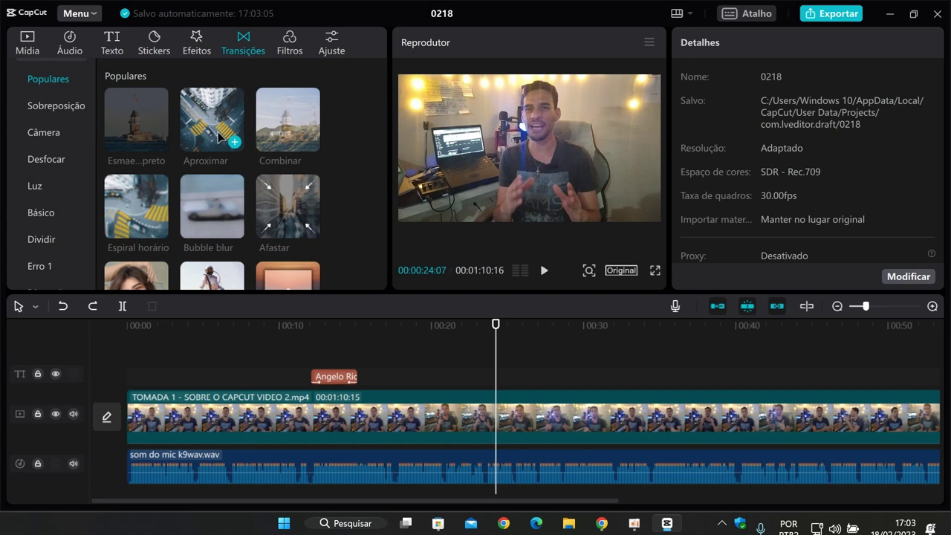
pyautogui.click(69, 42)
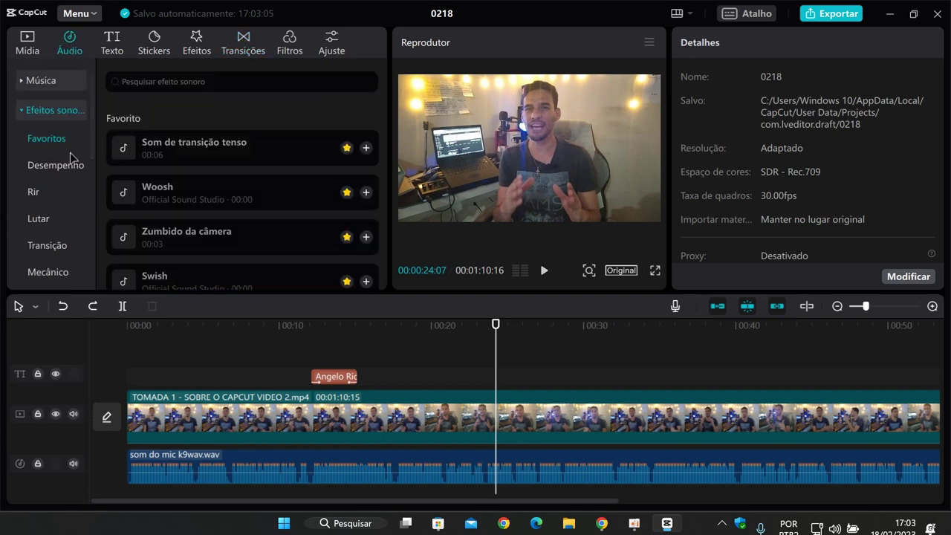
pyautogui.click(197, 43)
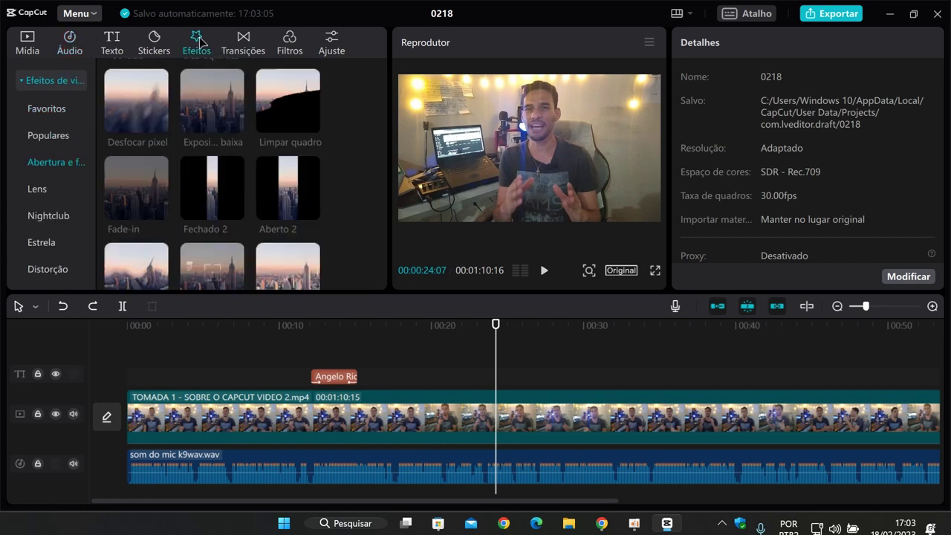
pyautogui.click(243, 45)
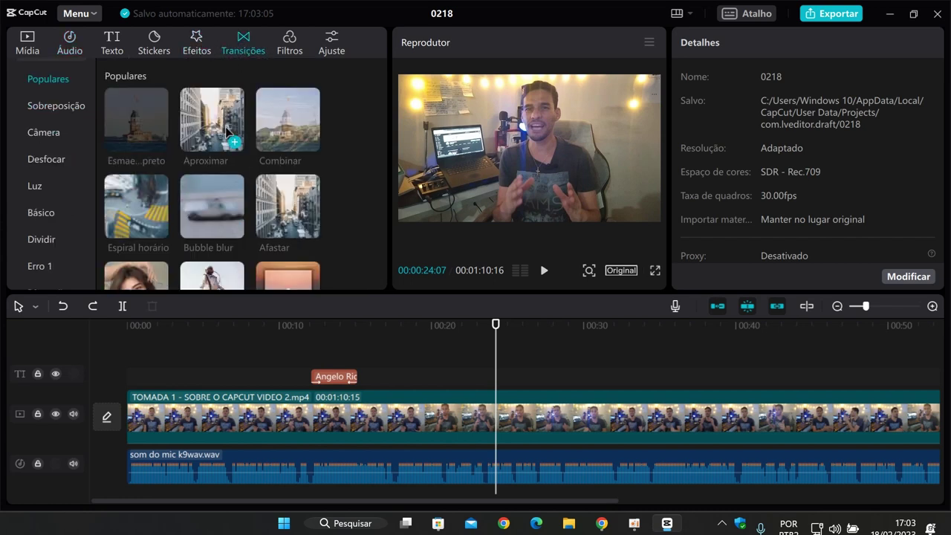
# - Browse the Destaque and Retrato filters in the filter library
pyautogui.click(292, 46)
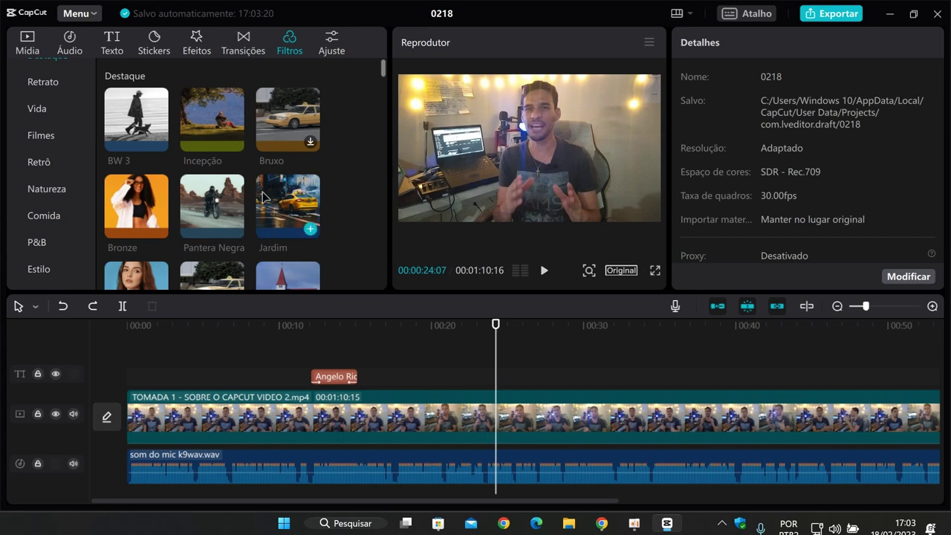
pyautogui.scroll(-5, 262, 198)
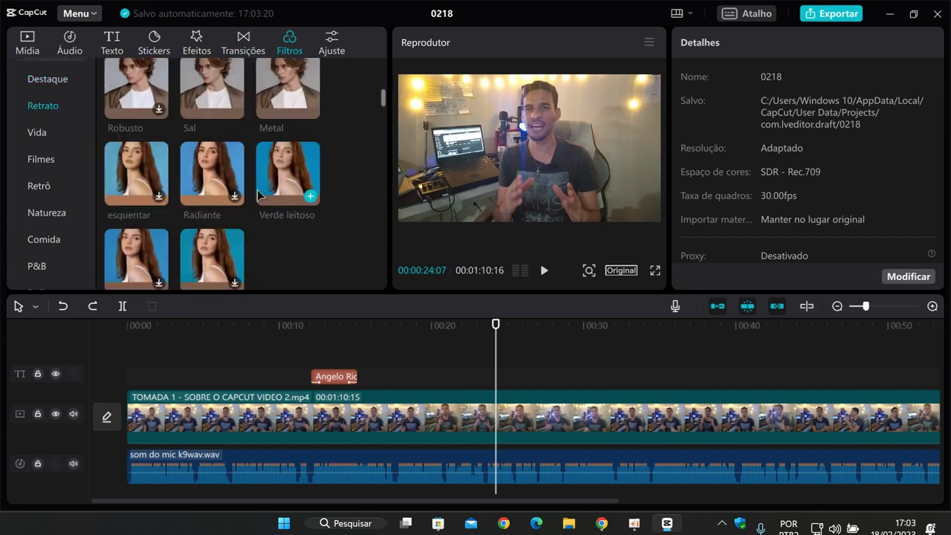
pyautogui.scroll(5, 263, 194)
pyautogui.scroll(1, 271, 164)
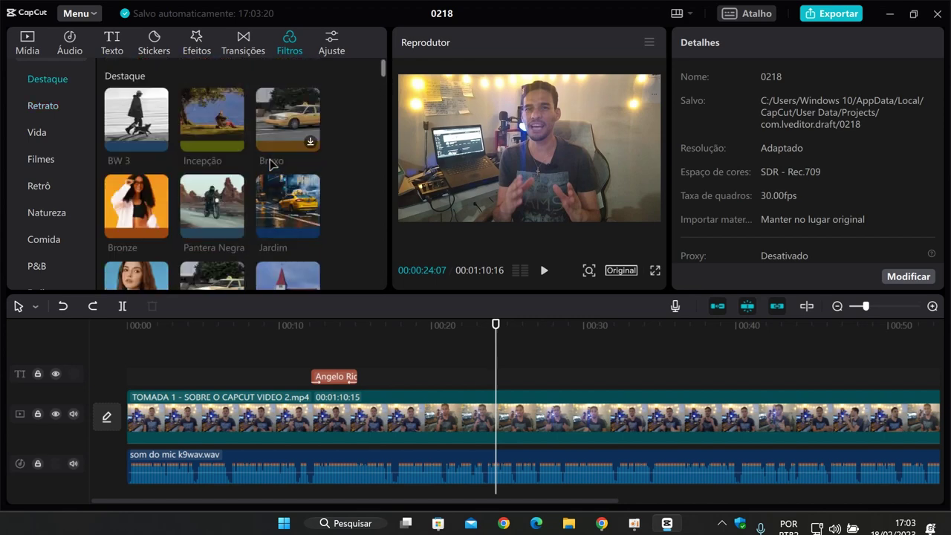
pyautogui.moveTo(235, 199)
# - Try a custom adjustment layer above the video at about 24 seconds and remove it from the timeline
pyautogui.click(336, 43)
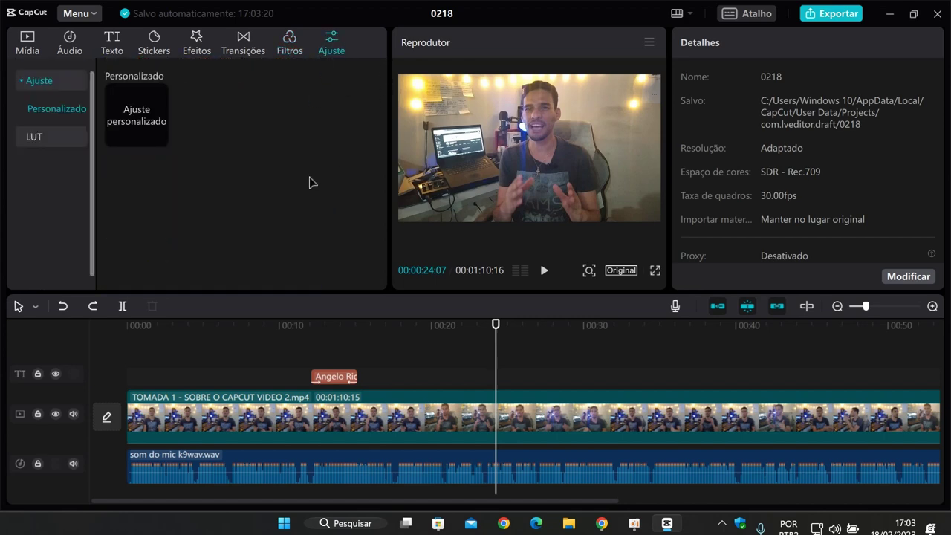
pyautogui.click(156, 139)
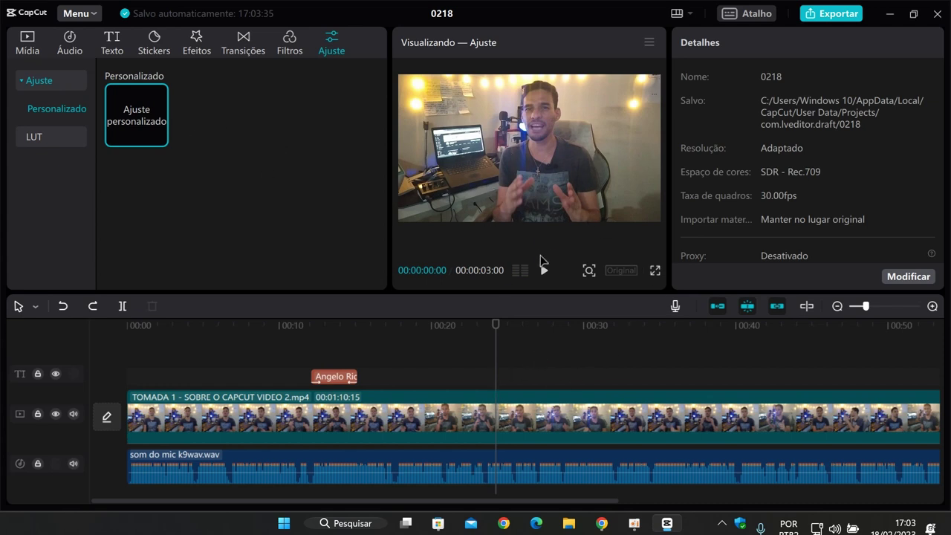
pyautogui.moveTo(155, 111); pyautogui.dragTo(499, 395)
pyautogui.moveTo(495, 354); pyautogui.dragTo(511, 374)
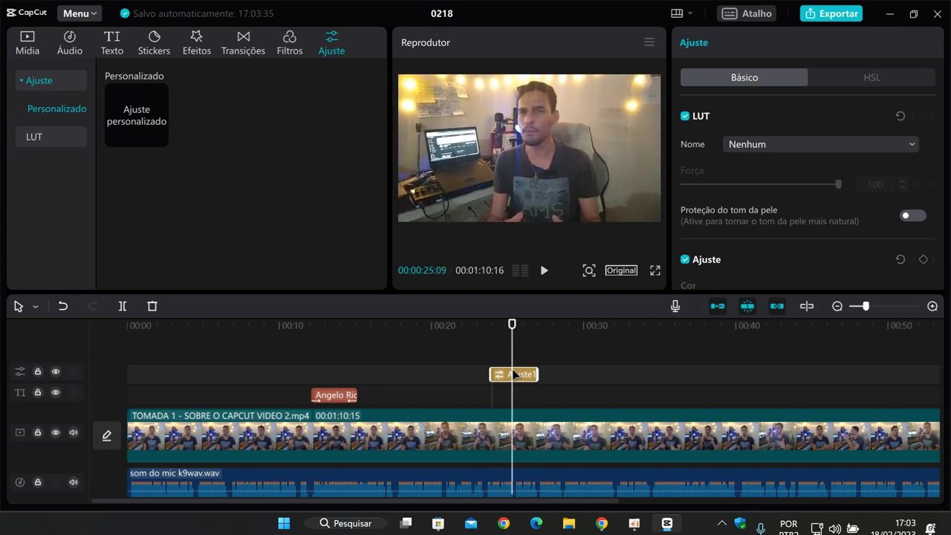
pyautogui.press('Delete')
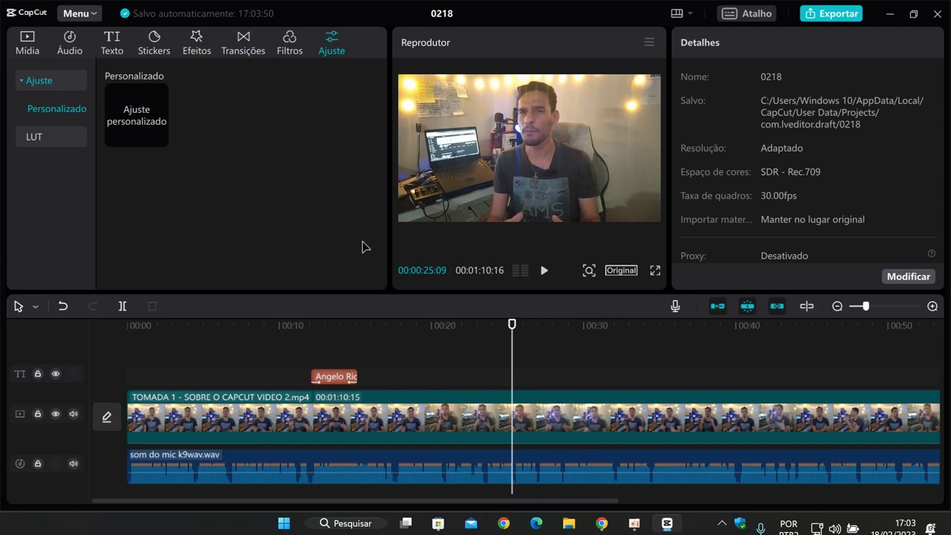
# - Delete the remaining name title from the timeline and return the playhead to the start of the video
pyautogui.click(344, 376)
pyautogui.press('Delete')
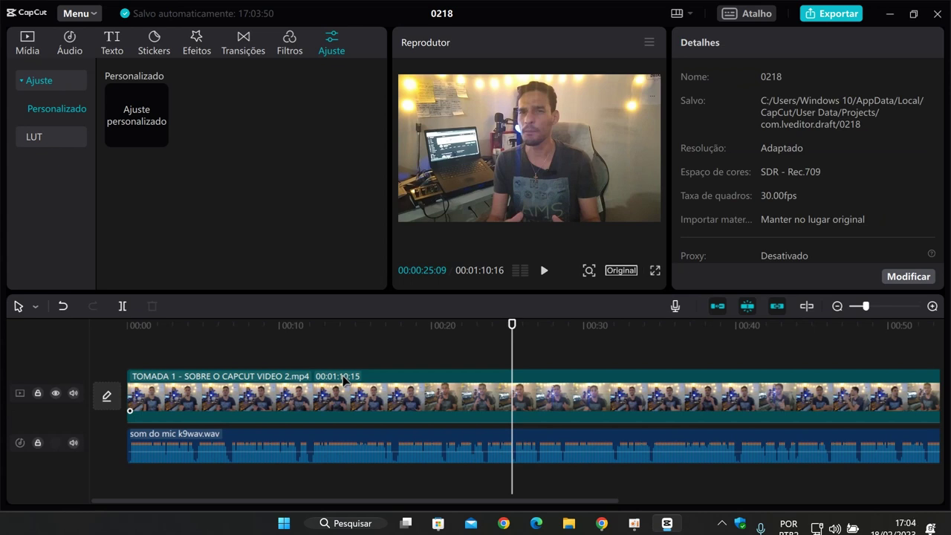
pyautogui.click(312, 359)
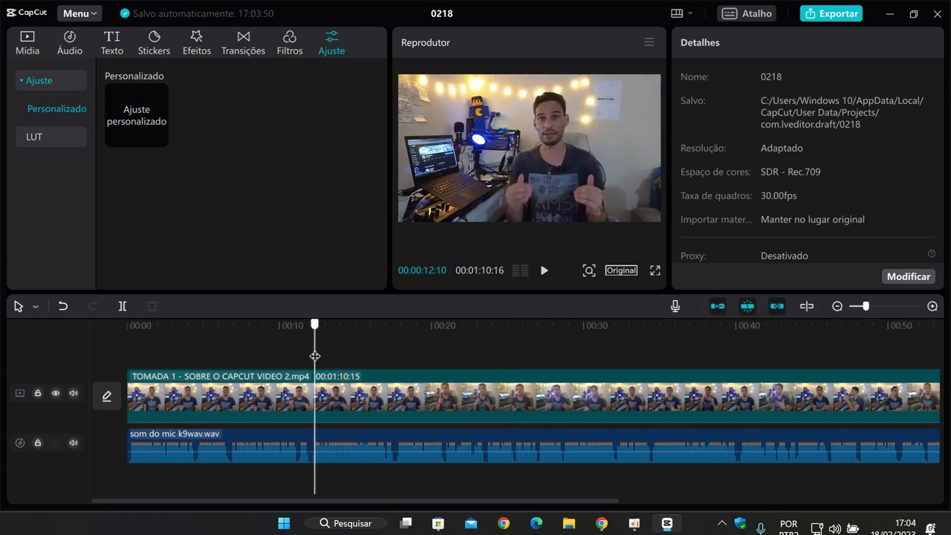
pyautogui.moveTo(312, 359); pyautogui.dragTo(169, 379)
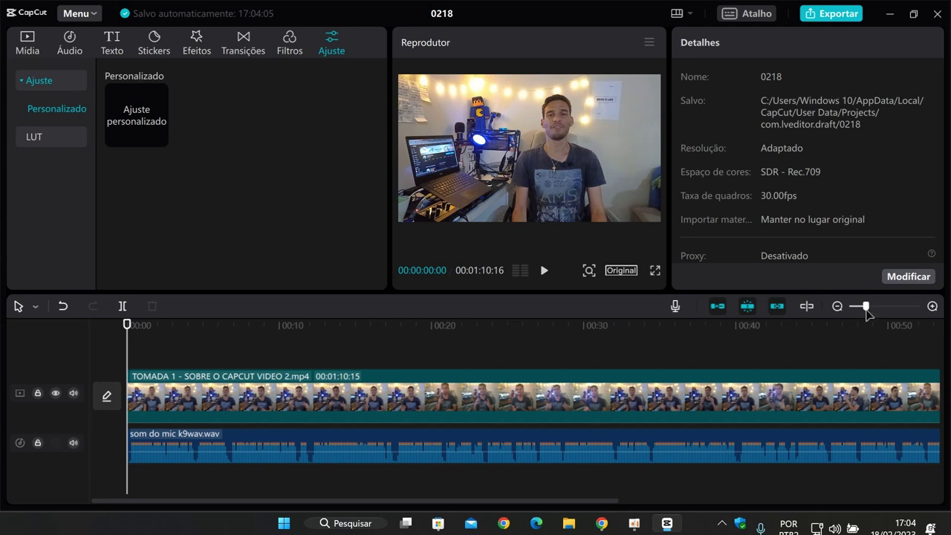
# - Fit the whole project in the timeline and check the frame near the end, at 00:01:06:15
pyautogui.moveTo(865, 306); pyautogui.dragTo(860, 306)
pyautogui.moveTo(511, 366)
pyautogui.mouseDown()
pyautogui.moveTo(548, 363)
pyautogui.moveTo(526, 361)
pyautogui.mouseUp()
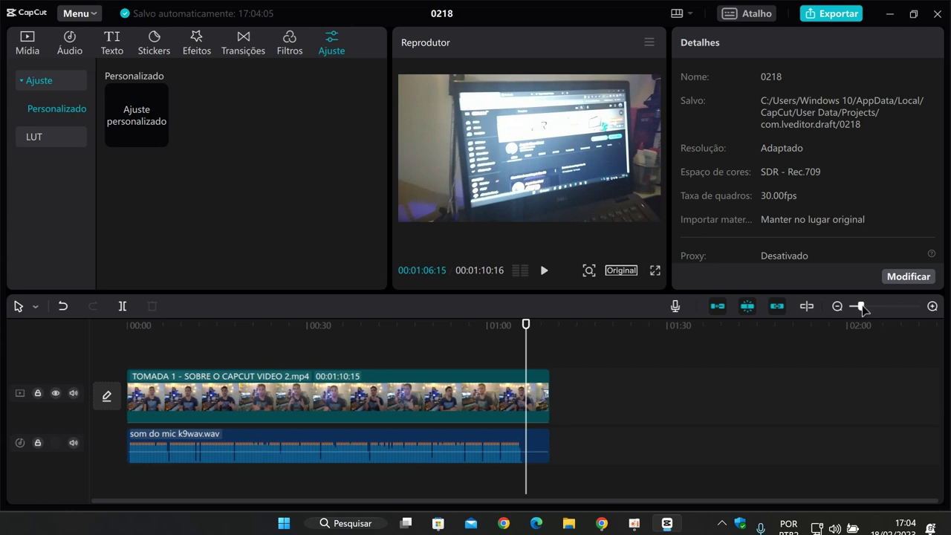
pyautogui.scroll(3, 796, 382)
pyautogui.scroll(-3, 796, 382)
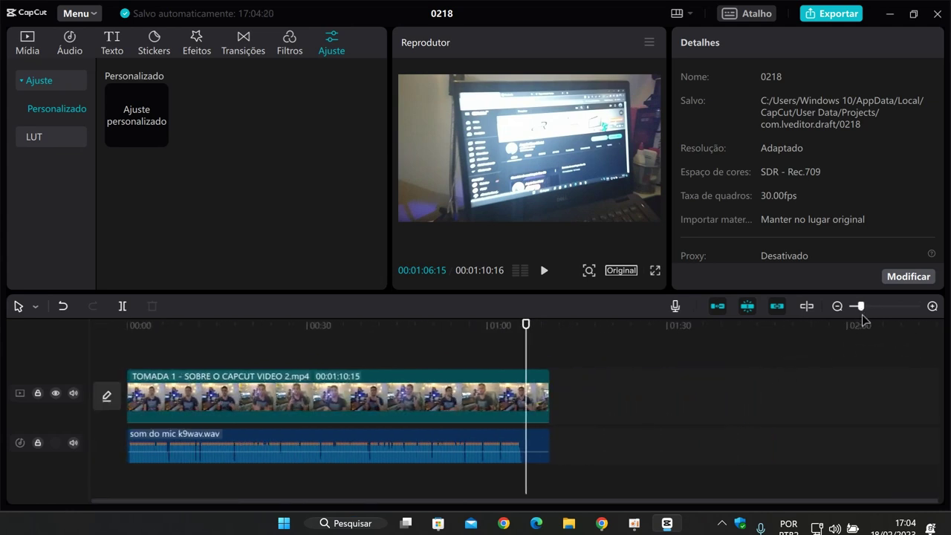
pyautogui.moveTo(861, 310); pyautogui.dragTo(864, 312)
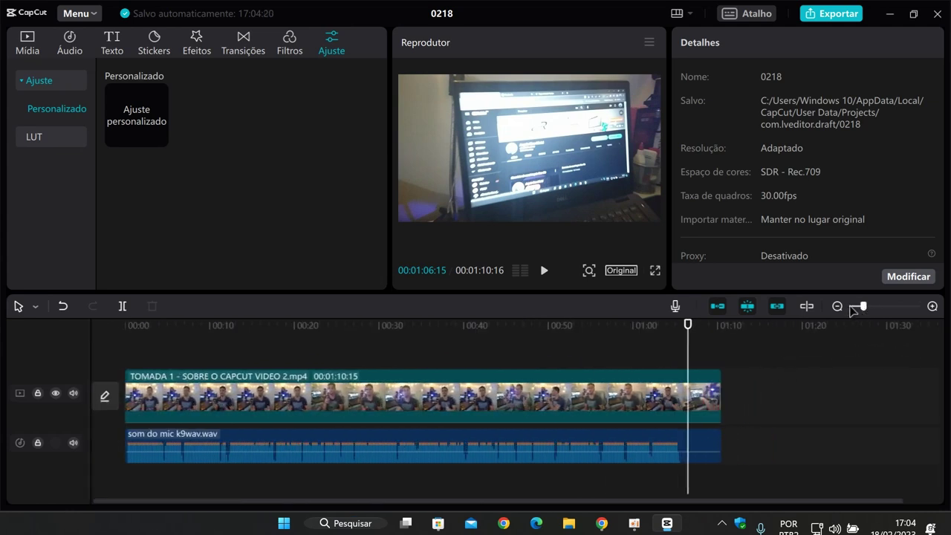
# - Open the export settings and examine the available video resolutions
pyautogui.click(837, 19)
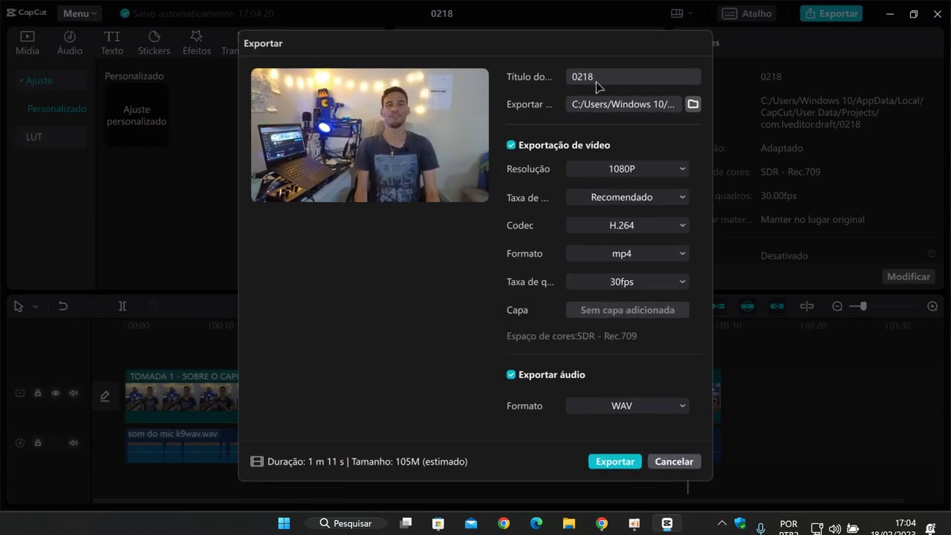
pyautogui.click(655, 173)
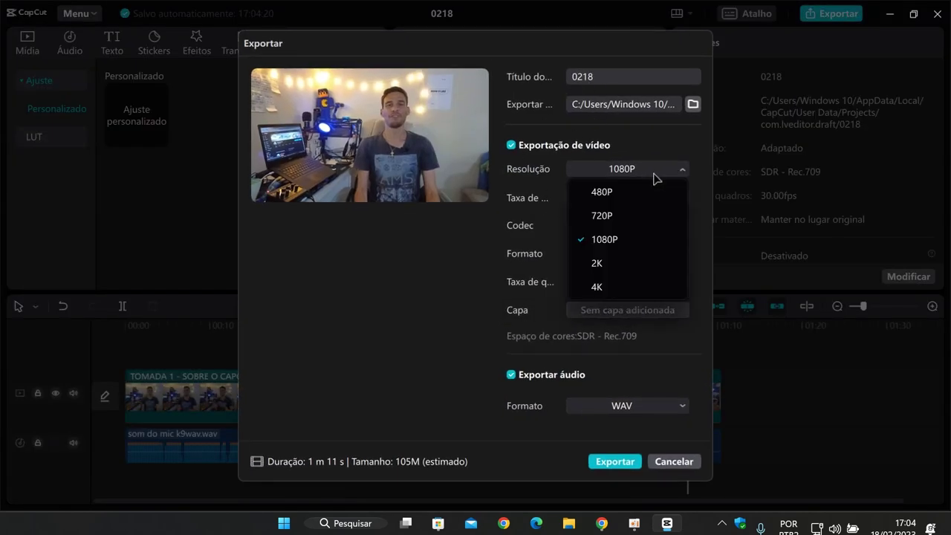
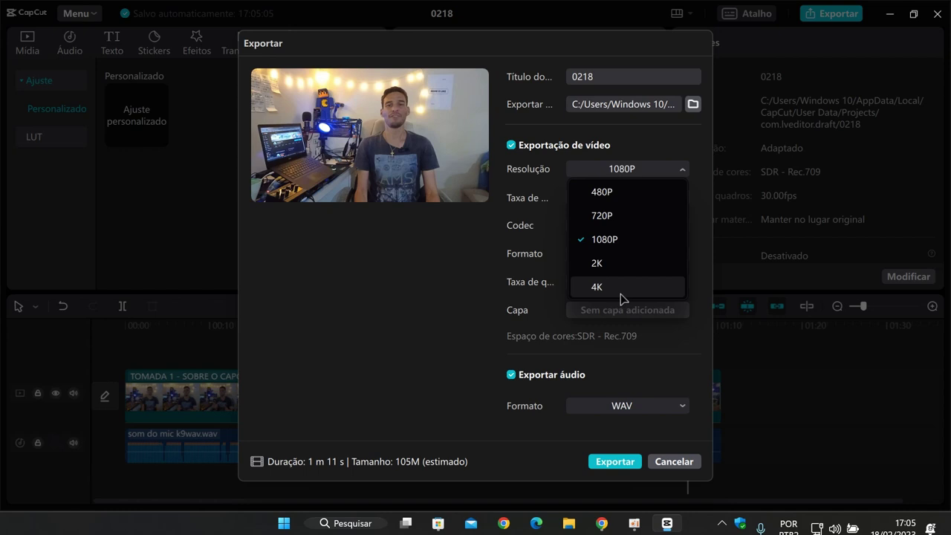
pyautogui.click(386, 263)
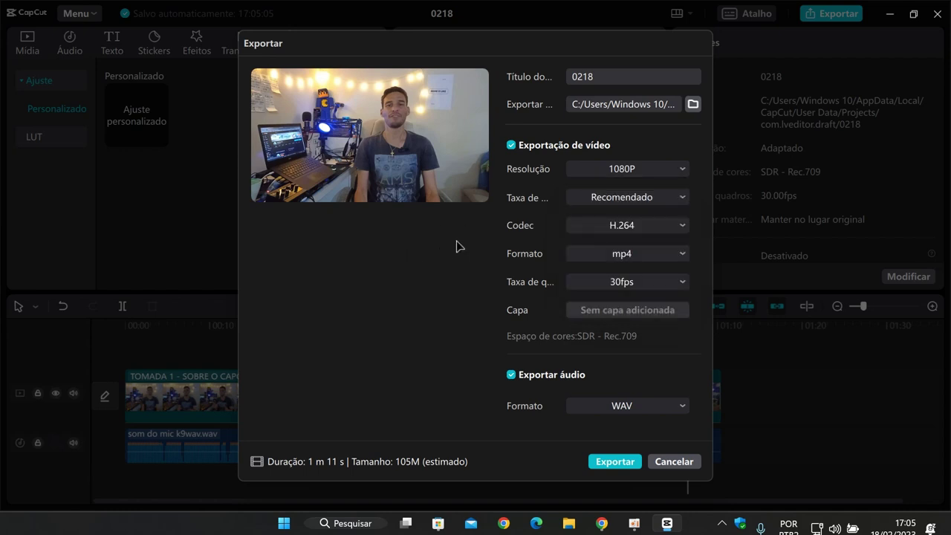
pyautogui.click(674, 172)
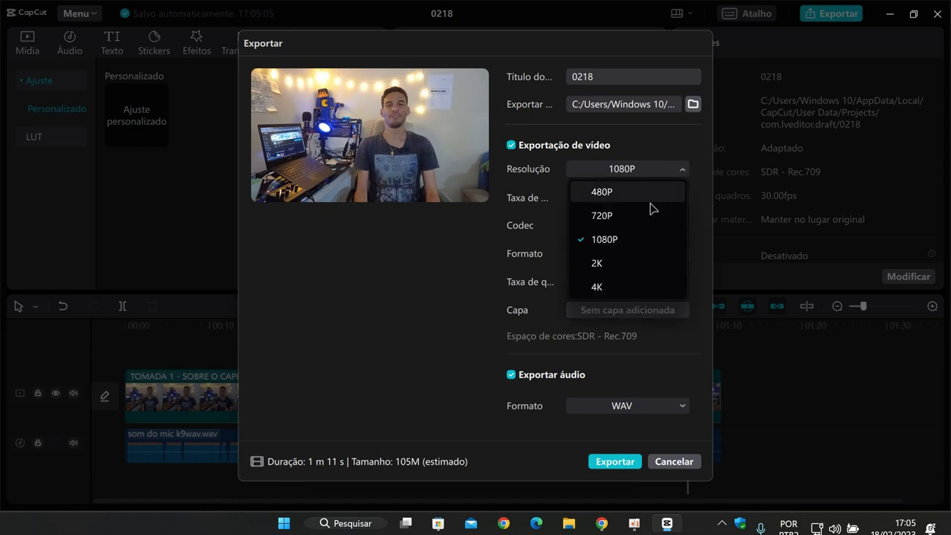
pyautogui.click(392, 267)
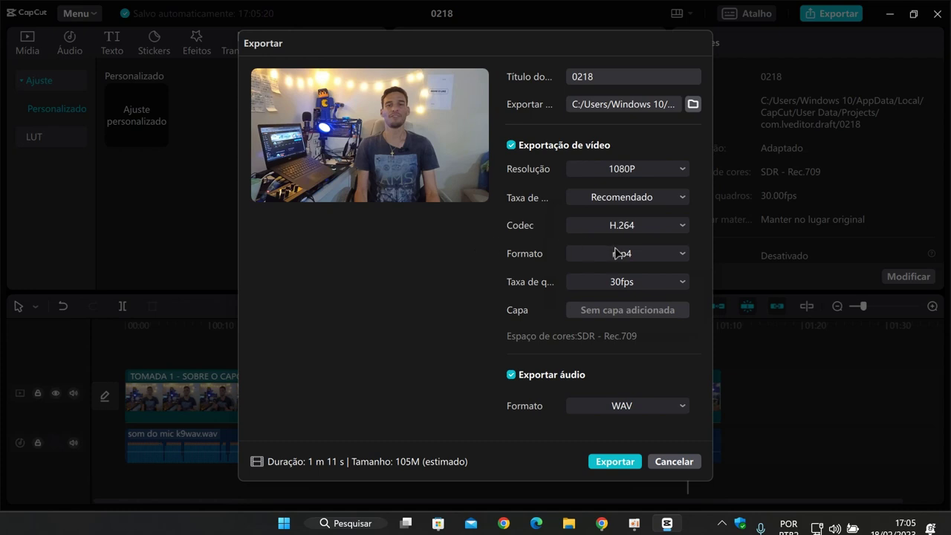
# - Examine the frame rate, codec and file format options for the exported video
pyautogui.click(647, 282)
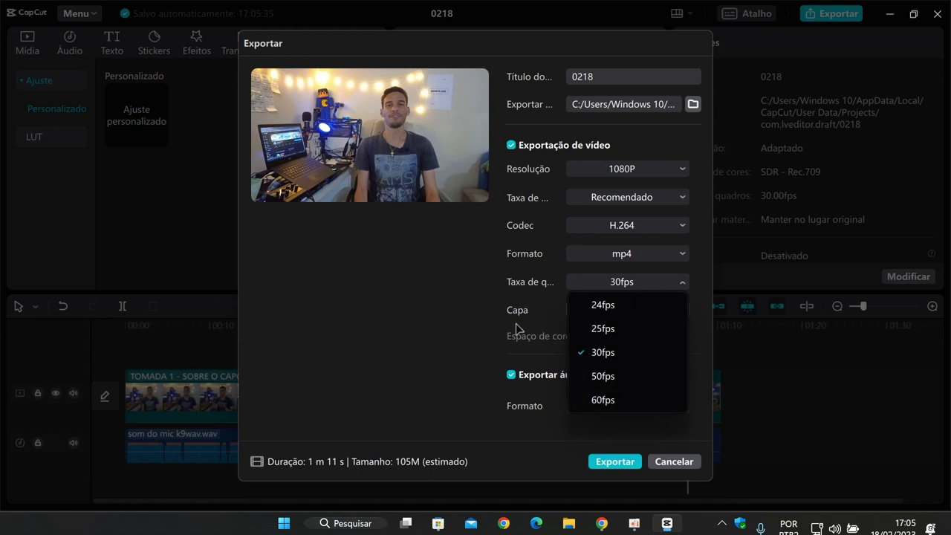
pyautogui.click(541, 334)
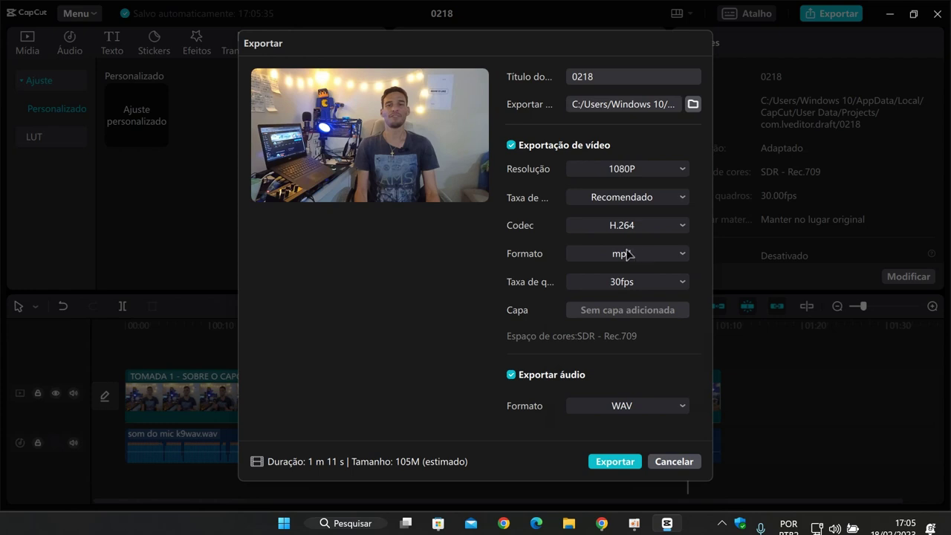
pyautogui.click(638, 230)
pyautogui.click(335, 261)
pyautogui.click(639, 254)
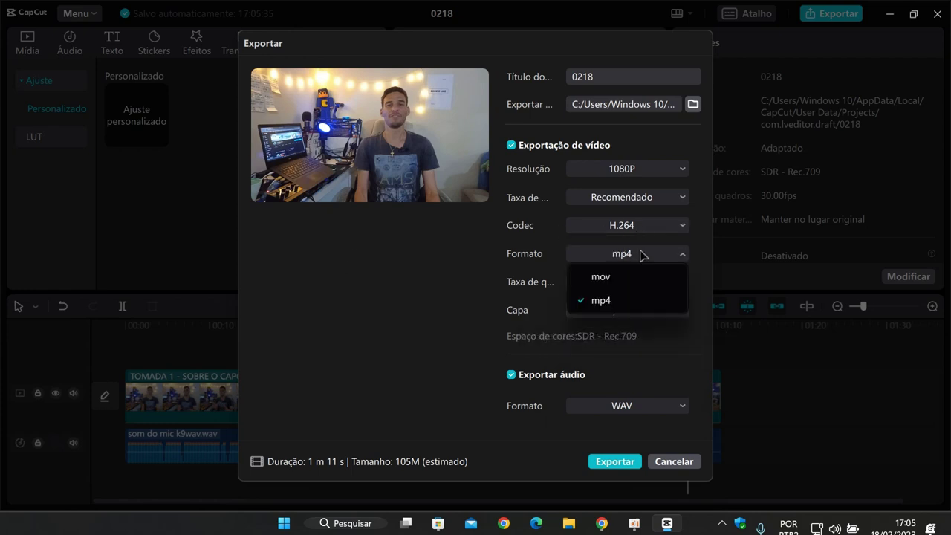
pyautogui.click(372, 276)
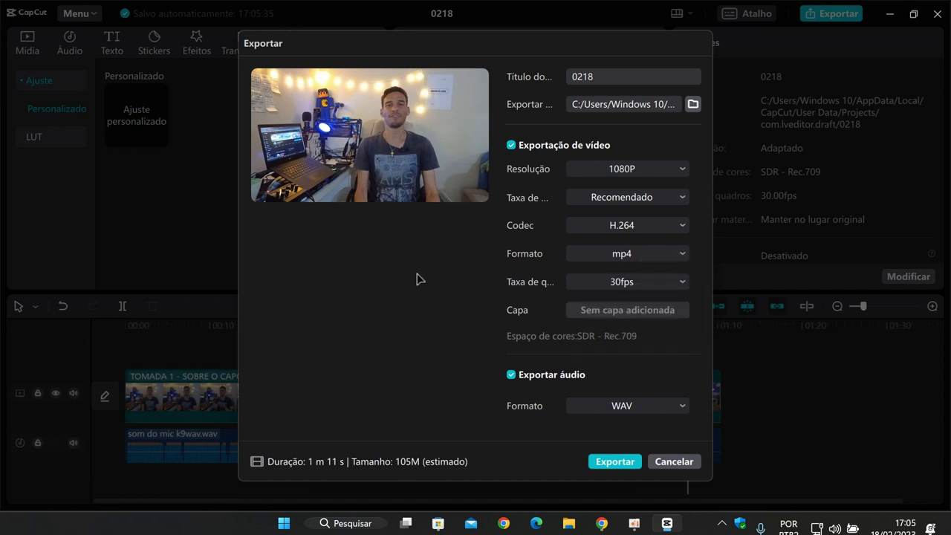
# - Title the export VIDEO TESTE and choose Área de Trabalho as its destination folder
pyautogui.moveTo(604, 77); pyautogui.dragTo(568, 82)
pyautogui.write('VIDEO TESTE')
pyautogui.click(694, 104)
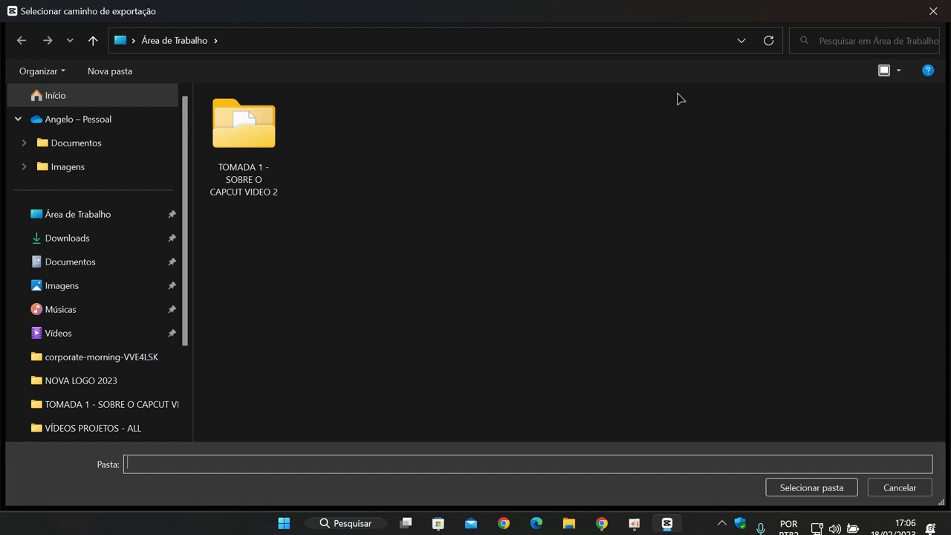
pyautogui.click(899, 487)
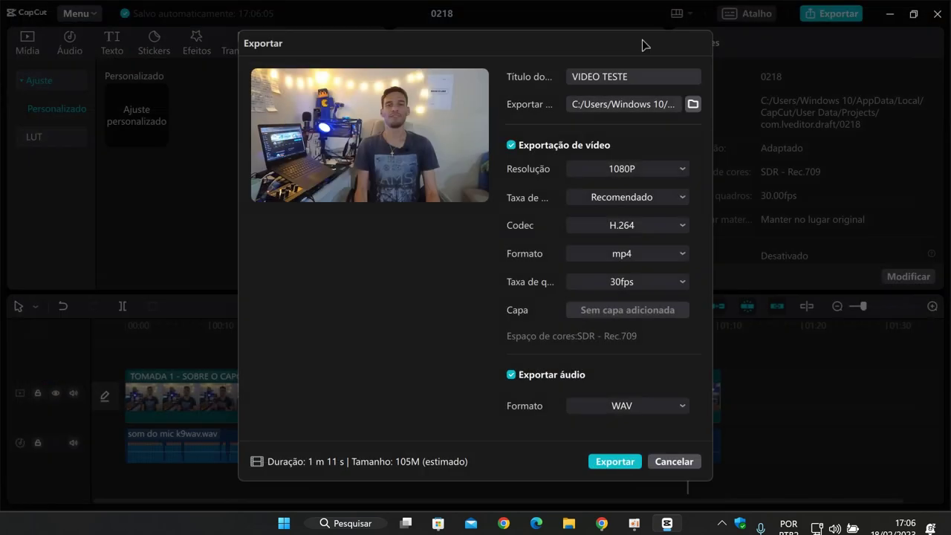
pyautogui.click(694, 105)
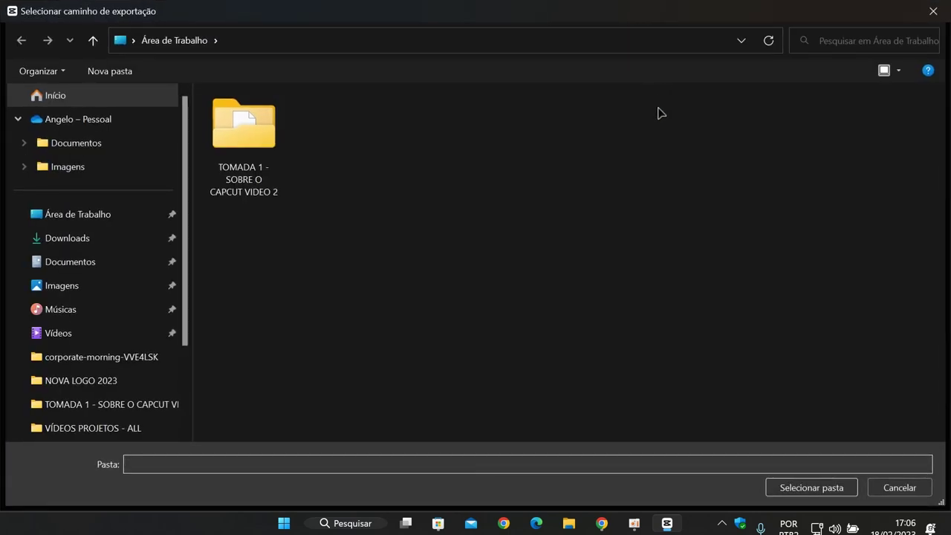
pyautogui.click(111, 222)
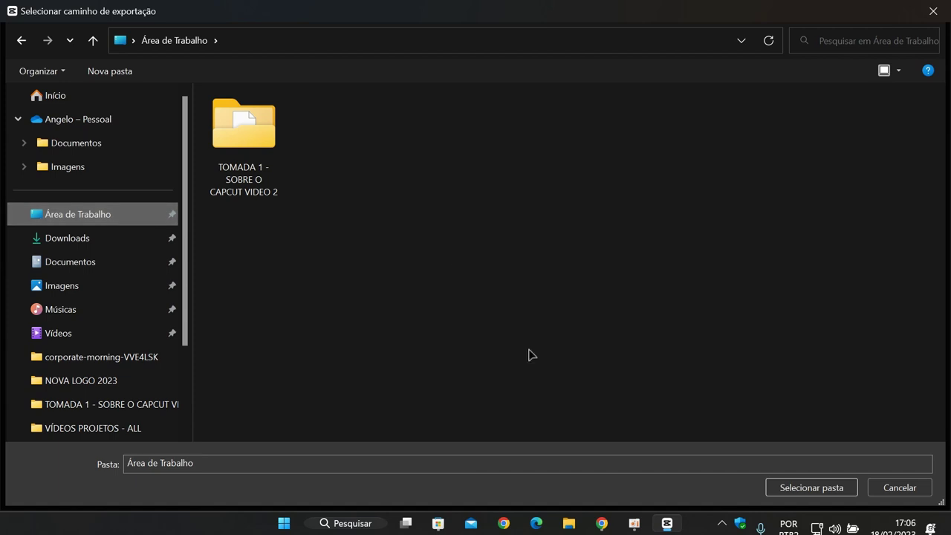
pyautogui.click(838, 490)
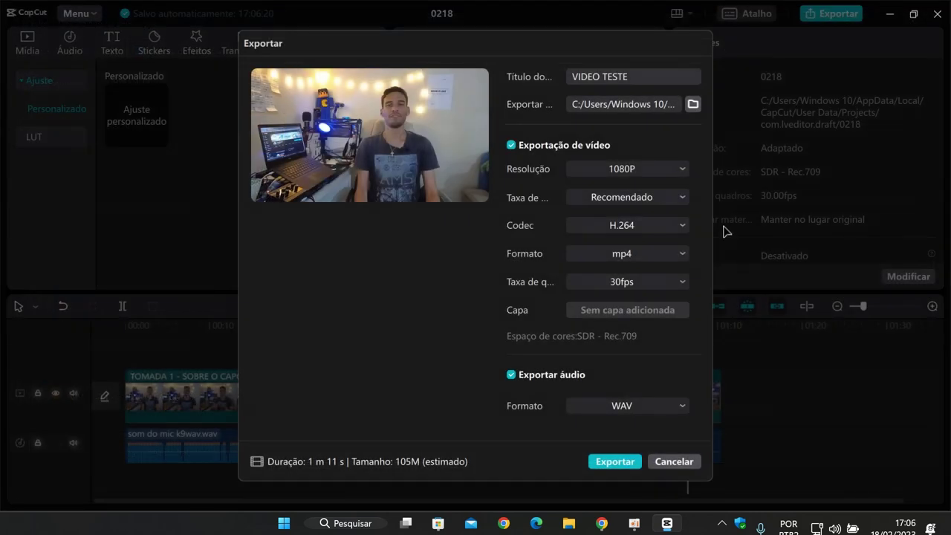
# - Export the video with the chosen settings, dismiss the finished export dialog and close the project
pyautogui.click(615, 461)
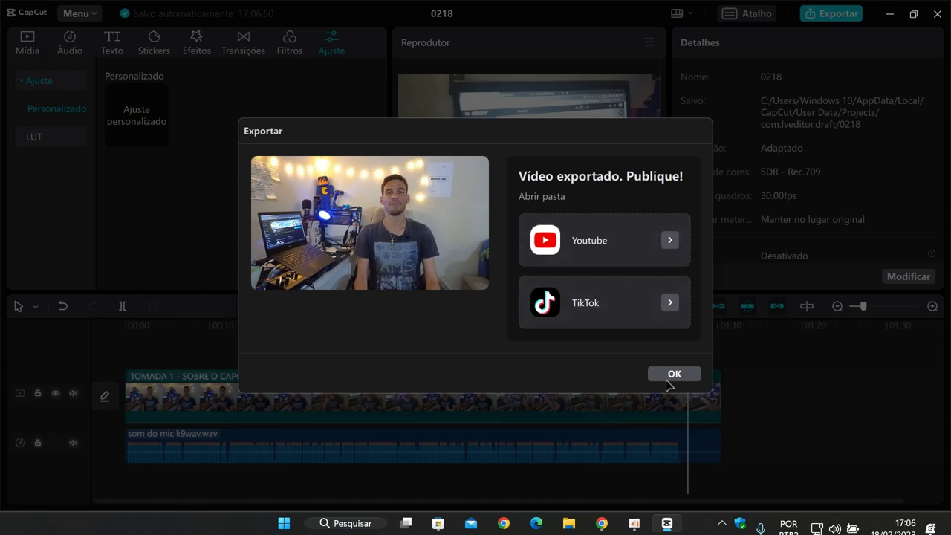
pyautogui.click(688, 378)
pyautogui.click(937, 13)
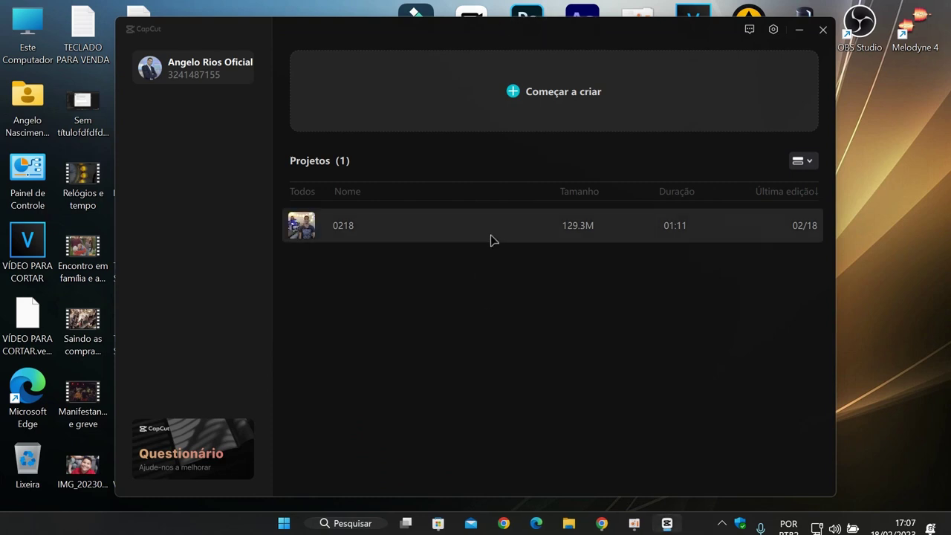
# - Reopen project 0218 and preview the footage from 00:00:12:28 to 00:00:16:16
pyautogui.press('super+d')
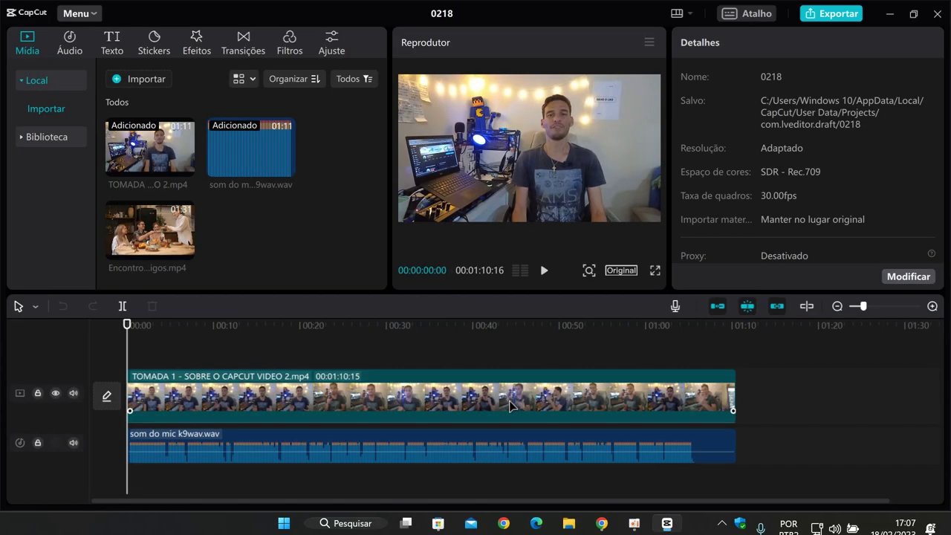
pyautogui.click(238, 366)
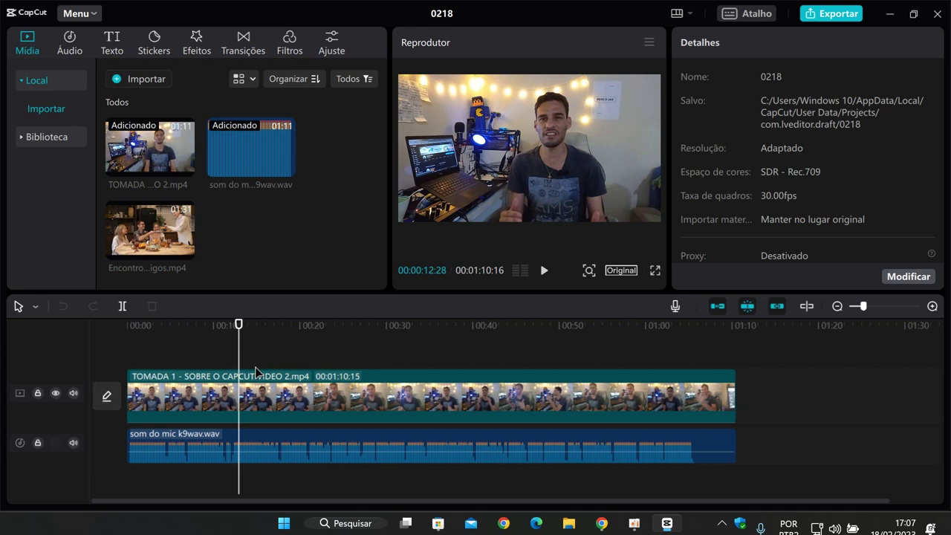
pyautogui.press('space')
pyautogui.press('space')
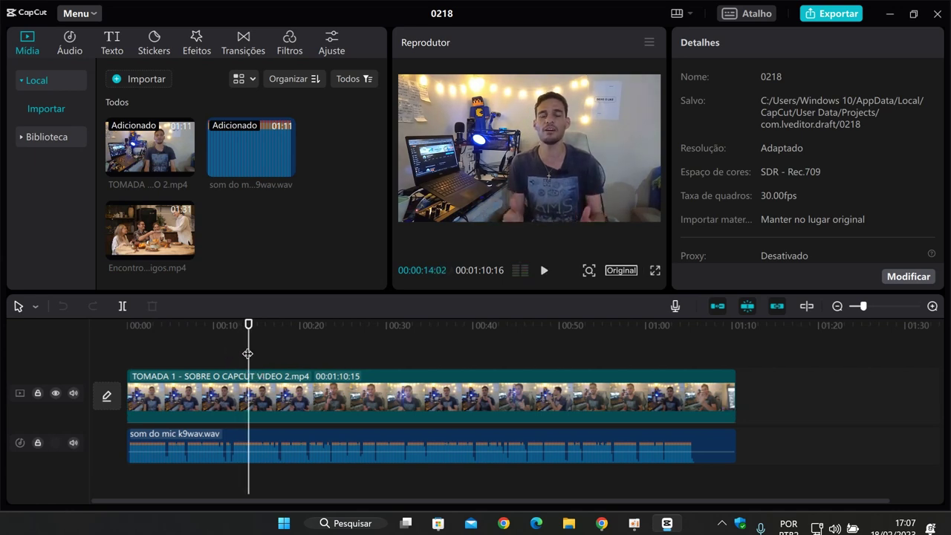
pyautogui.moveTo(247, 353); pyautogui.dragTo(270, 353)
pyautogui.click(258, 398)
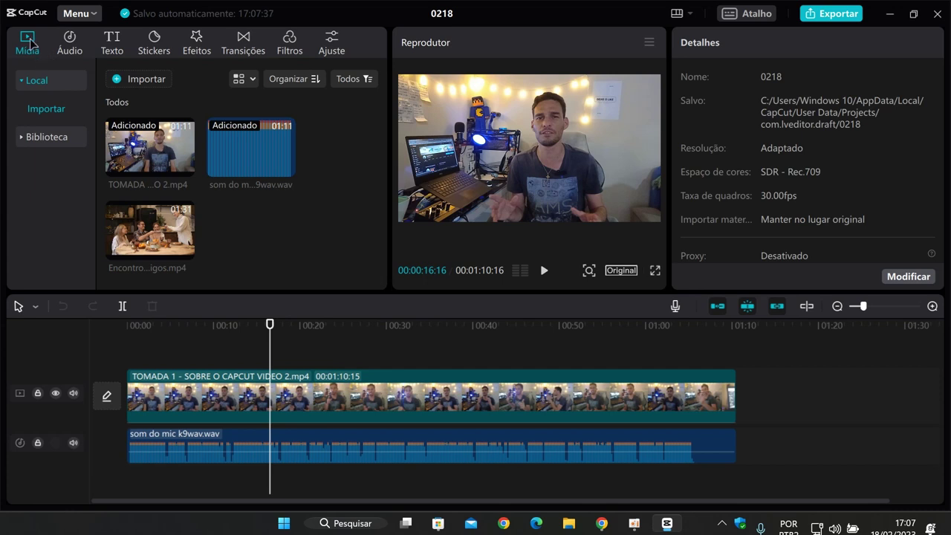
pyautogui.click(93, 15)
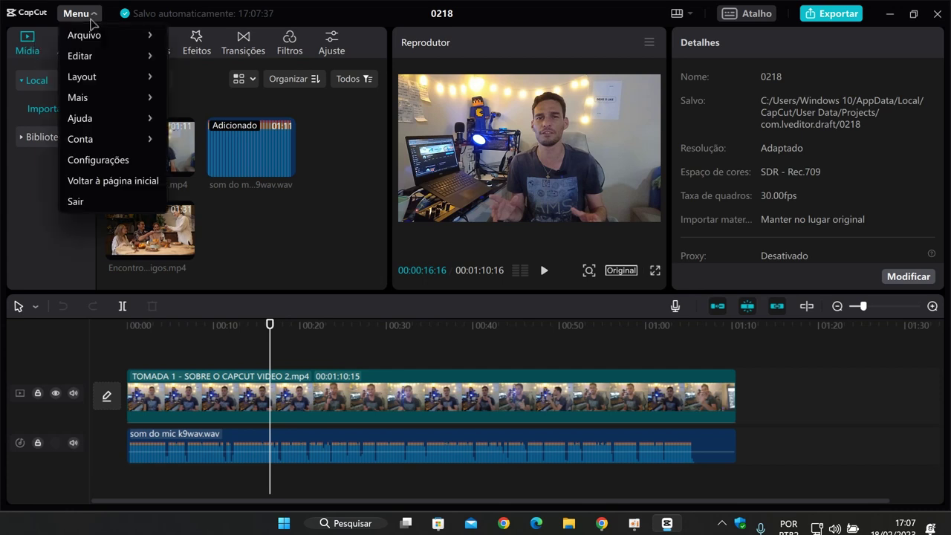
pyautogui.moveTo(84, 34)
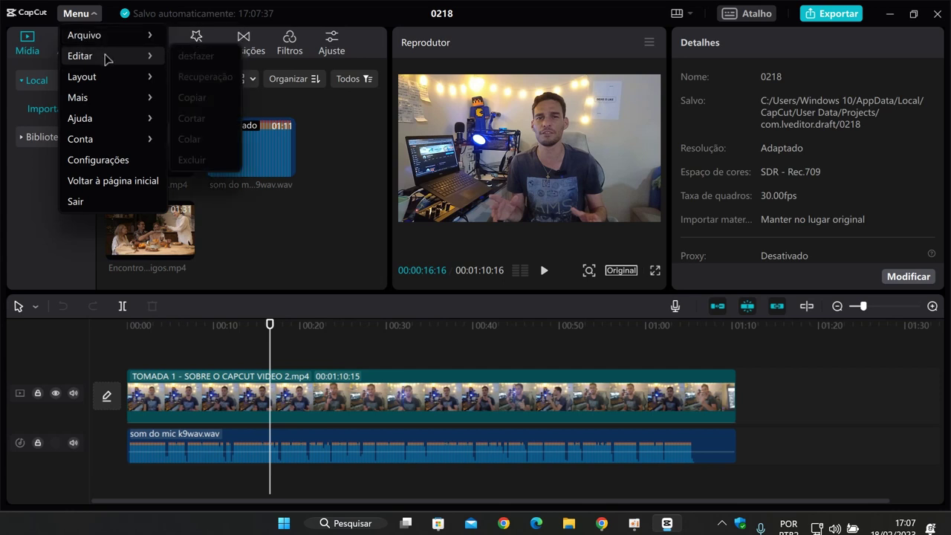
pyautogui.moveTo(107, 79)
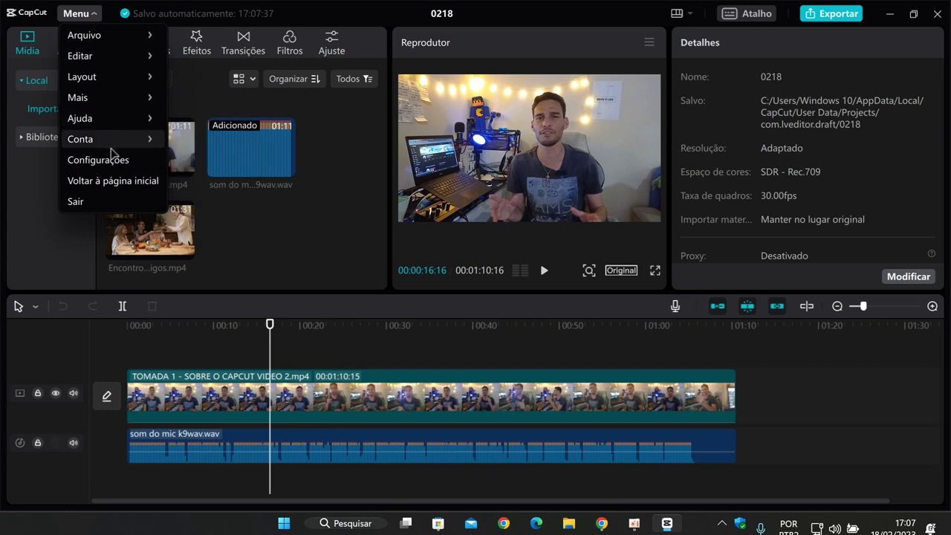
pyautogui.click(29, 220)
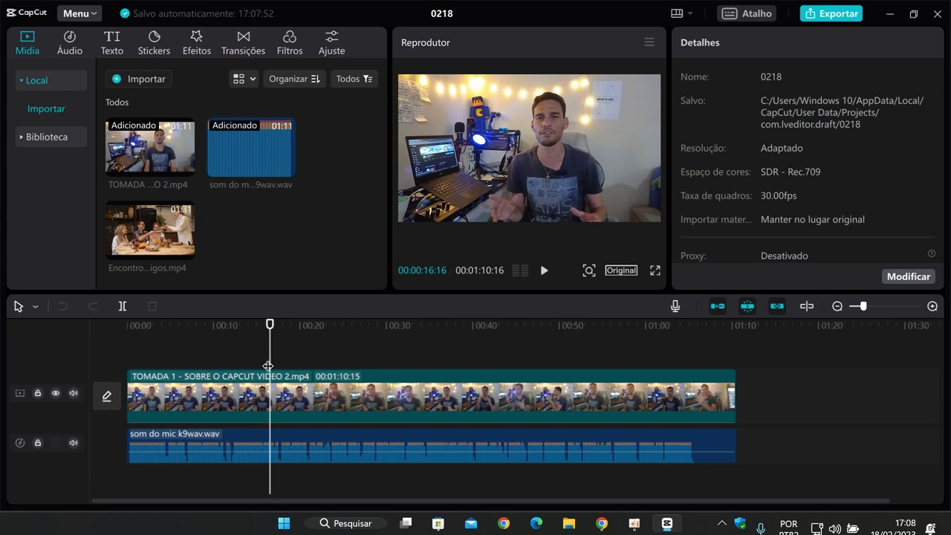
# - Move the playhead to 00:00:24:13 and examine the favourite and popular effects in the effects library
pyautogui.moveTo(271, 358); pyautogui.dragTo(338, 356)
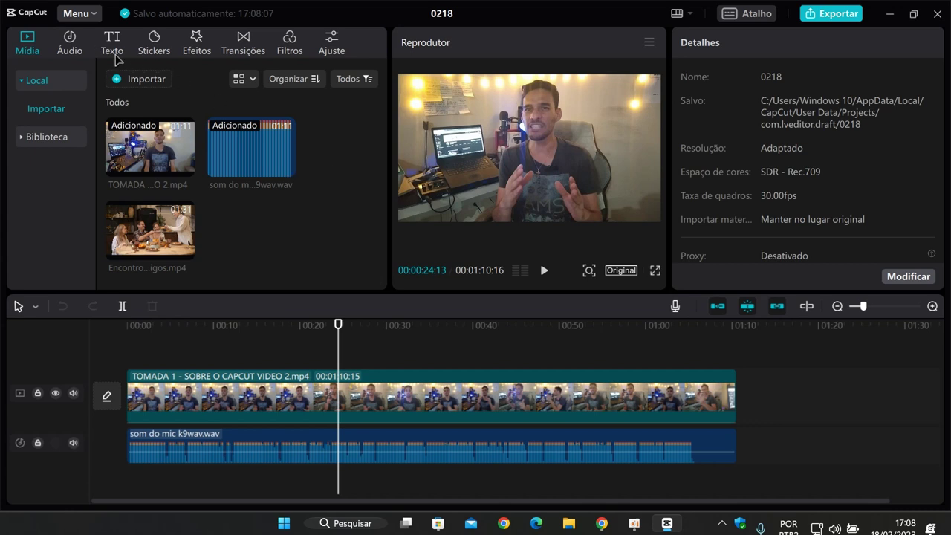
pyautogui.click(197, 43)
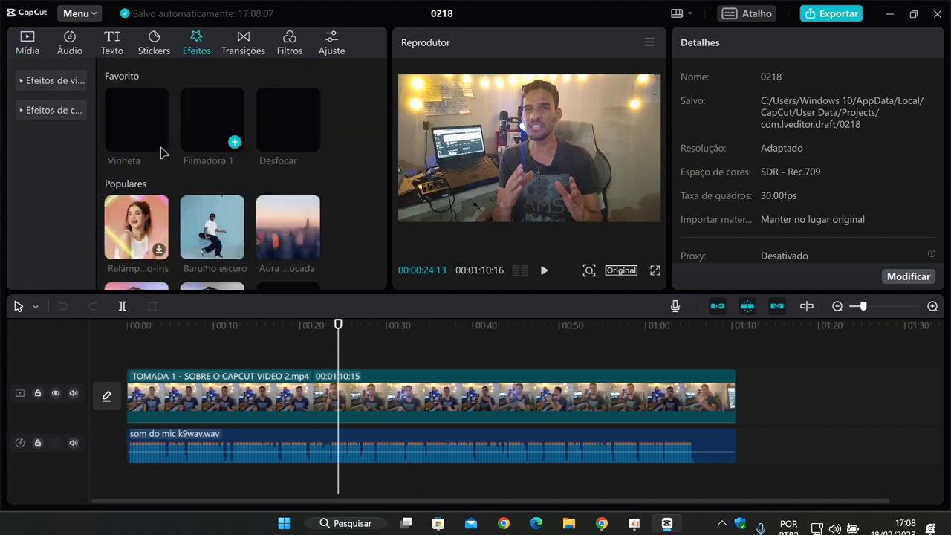
pyautogui.scroll(-3, 217, 251)
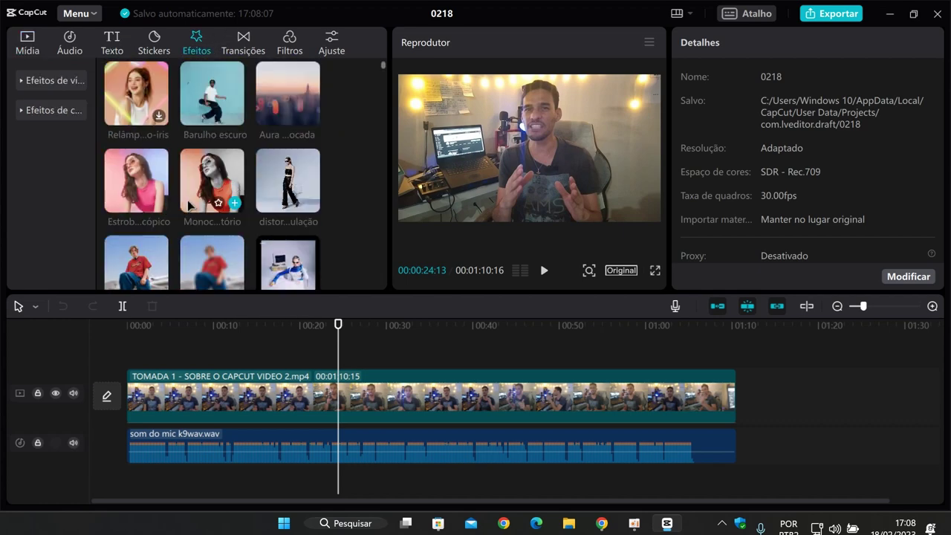
pyautogui.scroll(-10, 217, 204)
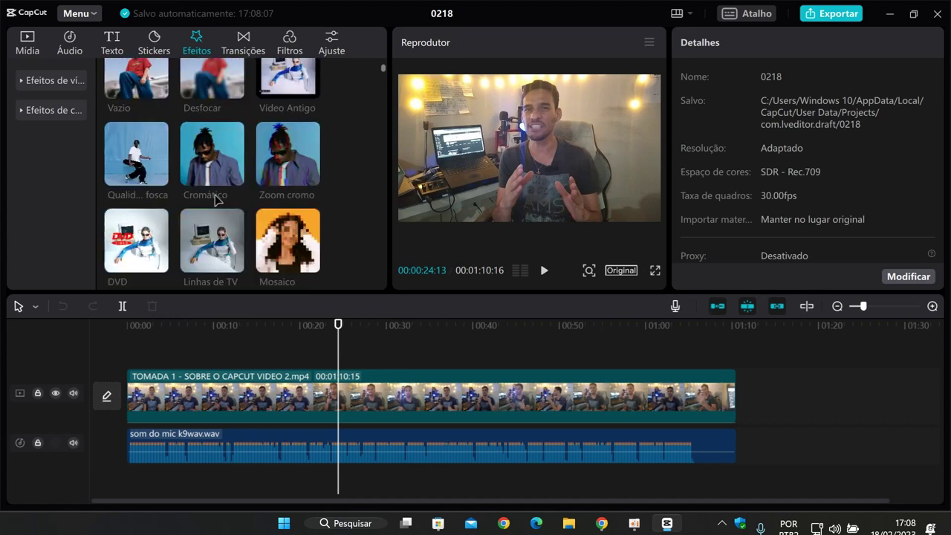
pyautogui.scroll(-5, 215, 198)
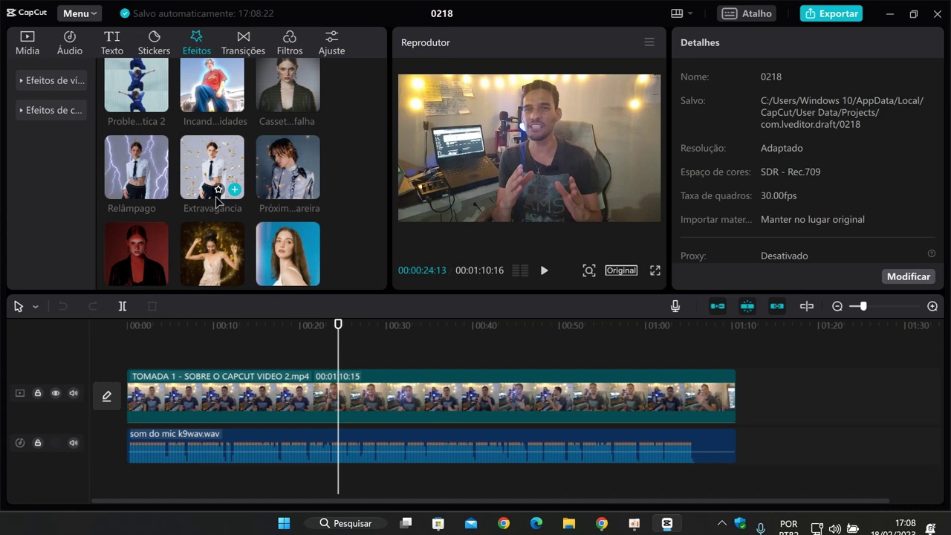
pyautogui.scroll(-2, 216, 198)
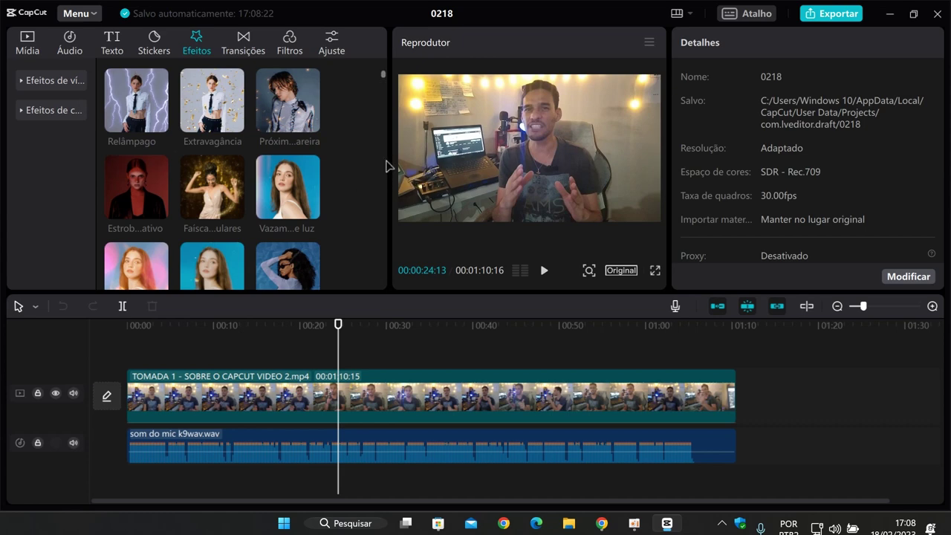
# - Return to the project list and open project 0218's name for renaming
pyautogui.click(937, 13)
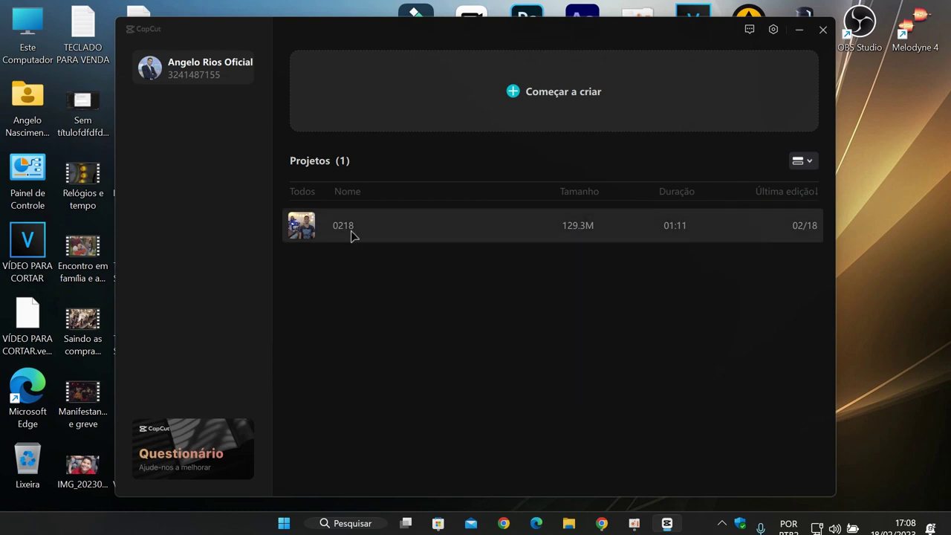
pyautogui.rightClick(355, 232)
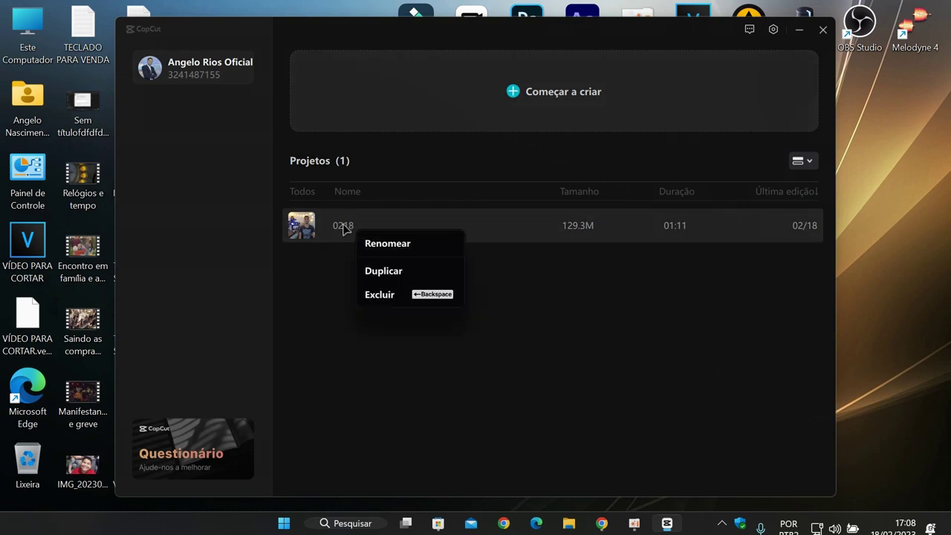
pyautogui.click(392, 246)
pyautogui.click(407, 329)
# - Exit CapCut and display the files in the exported VIDEO TESTE desktop folder as large icons
pyautogui.click(822, 30)
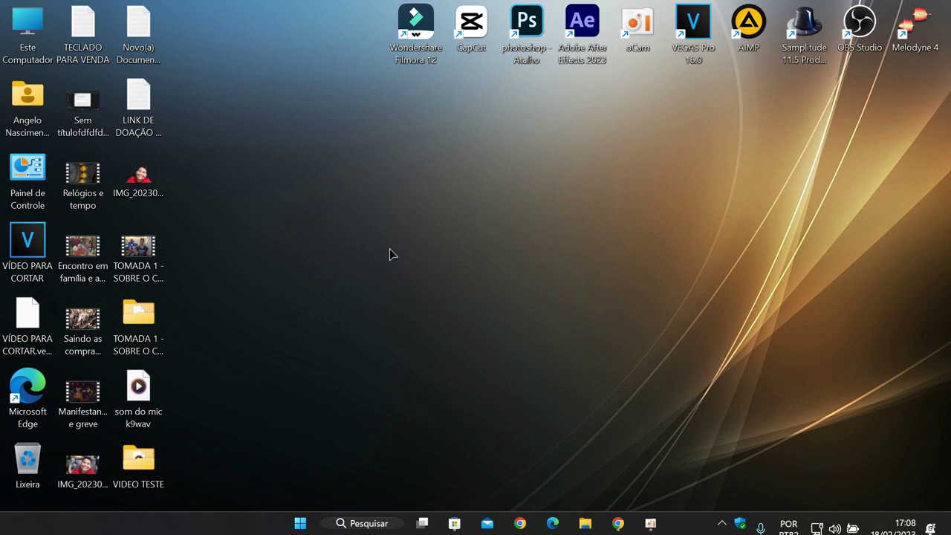
pyautogui.doubleClick(138, 464)
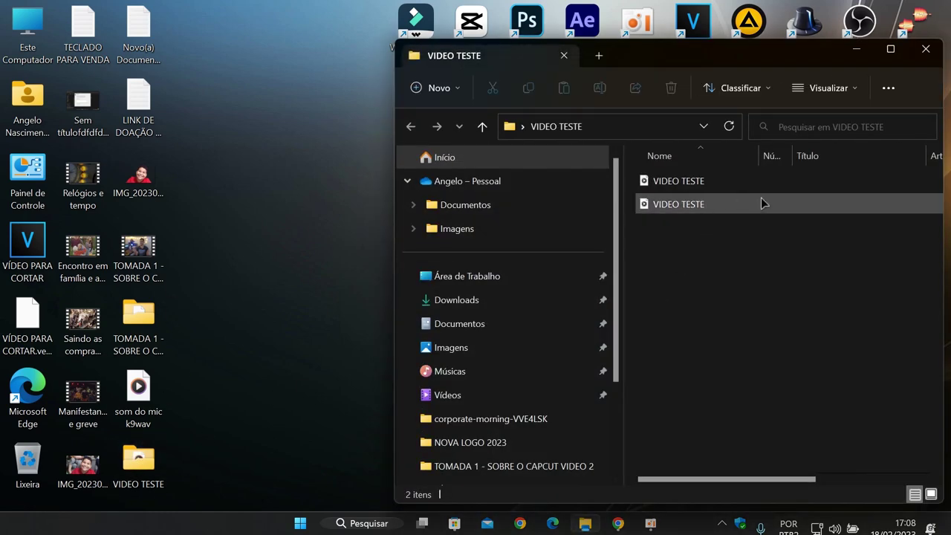
pyautogui.rightClick(741, 276)
pyautogui.moveTo(814, 132)
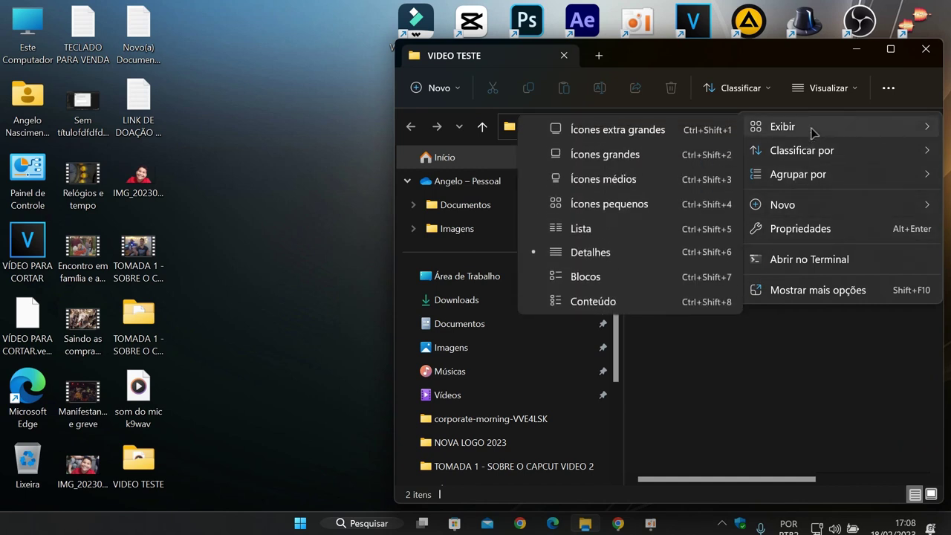
pyautogui.click(637, 156)
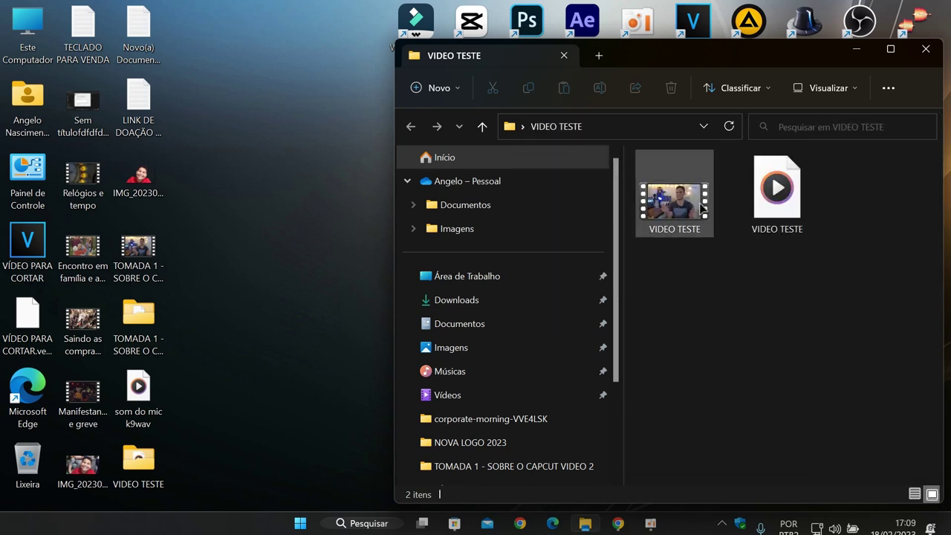
# - Play the exported VIDEO TESTE video maximized and in full screen, and close the media player
pyautogui.doubleClick(672, 202)
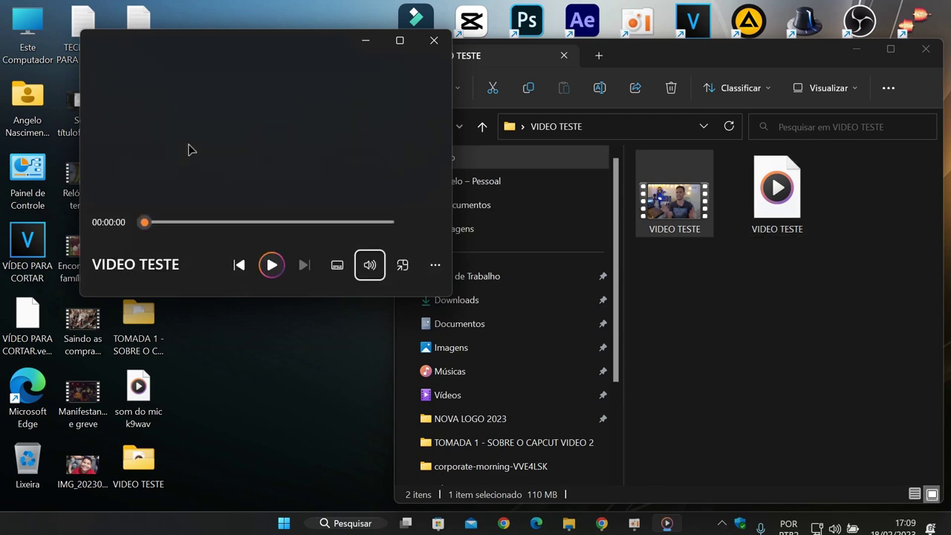
pyautogui.click(400, 40)
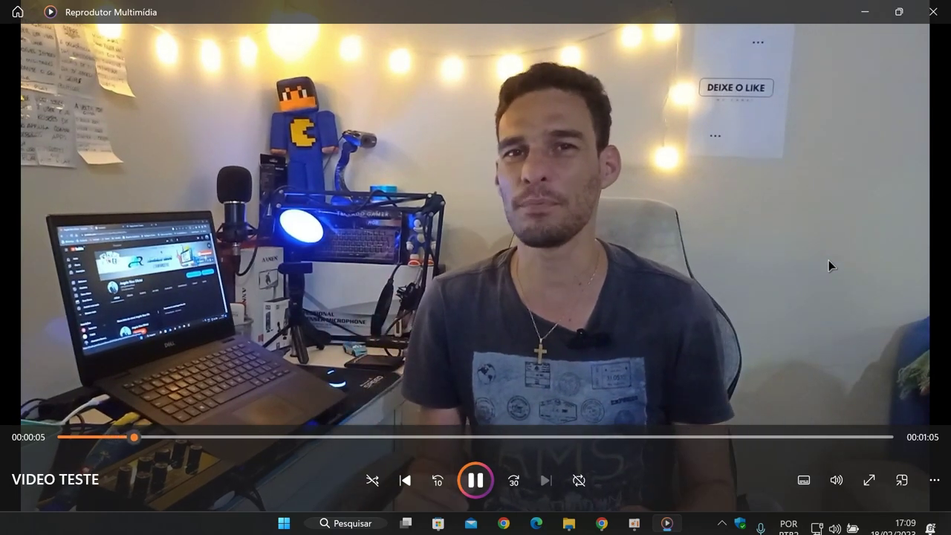
pyautogui.doubleClick(828, 260)
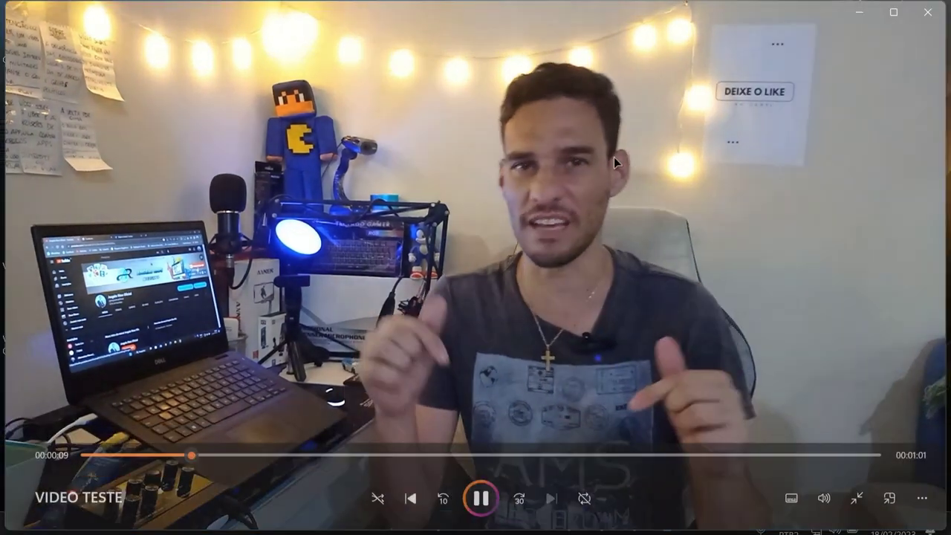
pyautogui.doubleClick(613, 157)
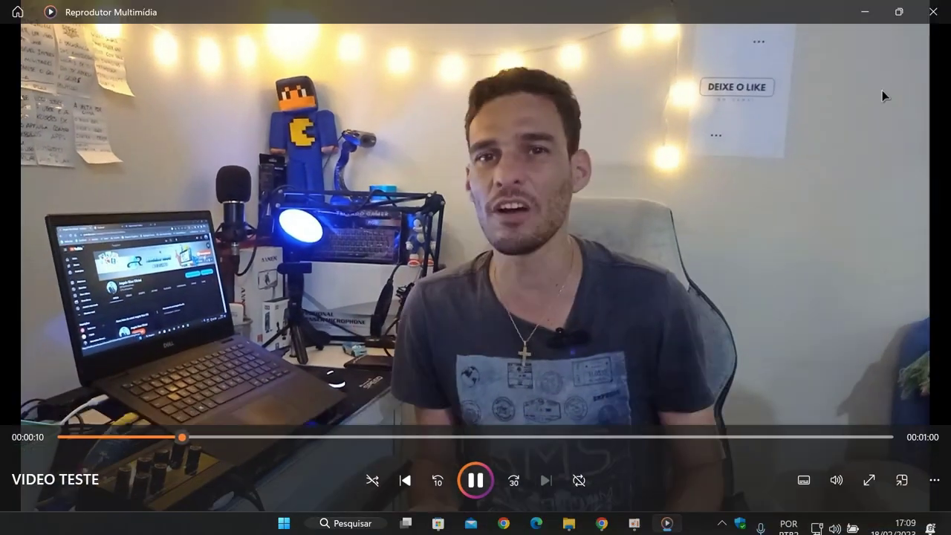
pyautogui.click(928, 10)
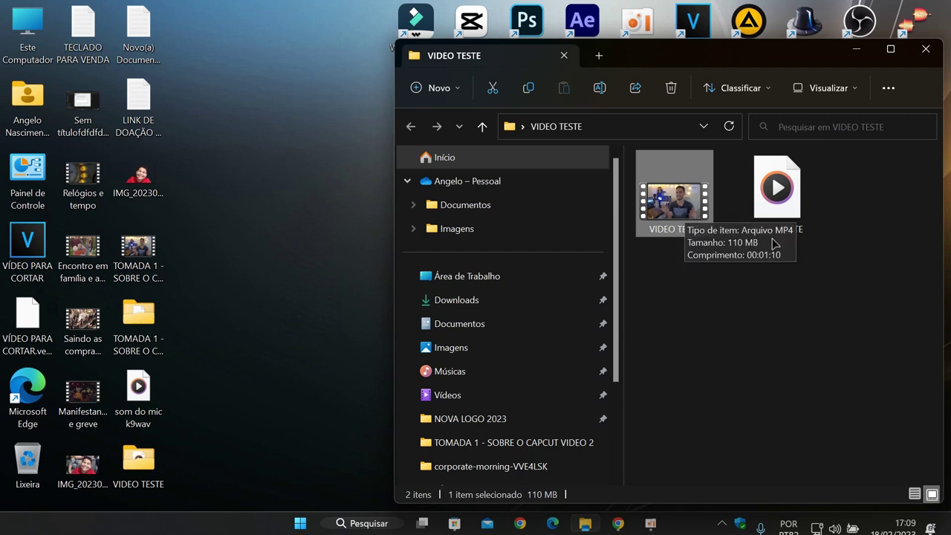
# - Close the VIDEO TESTE folder and switch to the YouTube channel page in Chrome
pyautogui.click(928, 58)
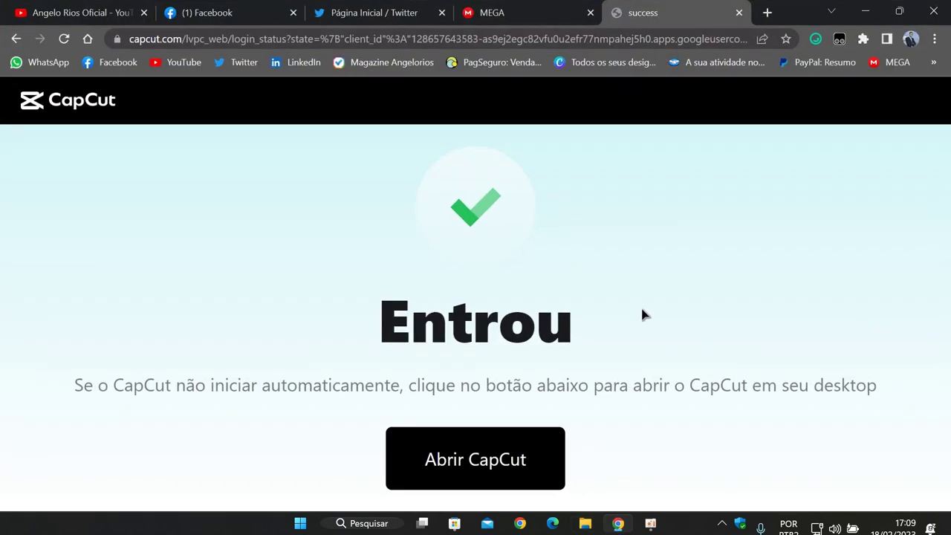
pyautogui.click(112, 14)
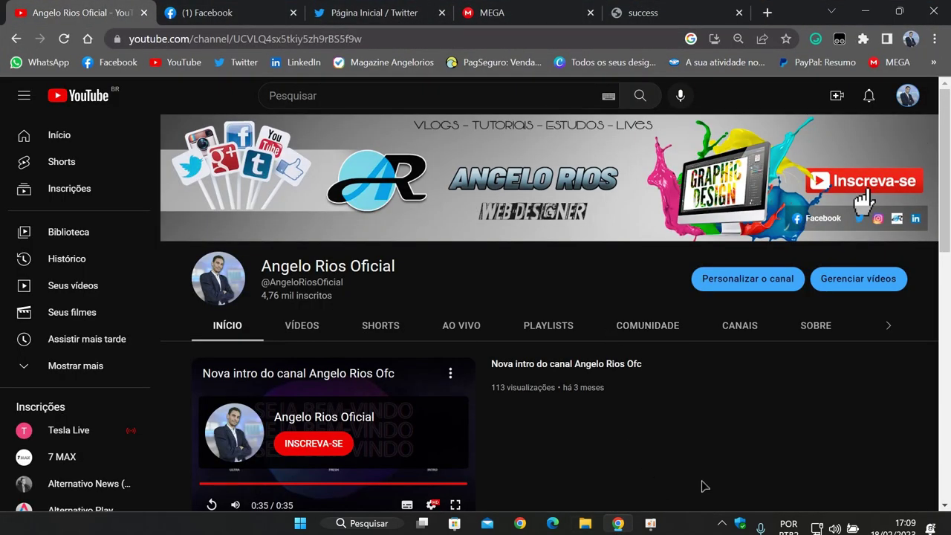